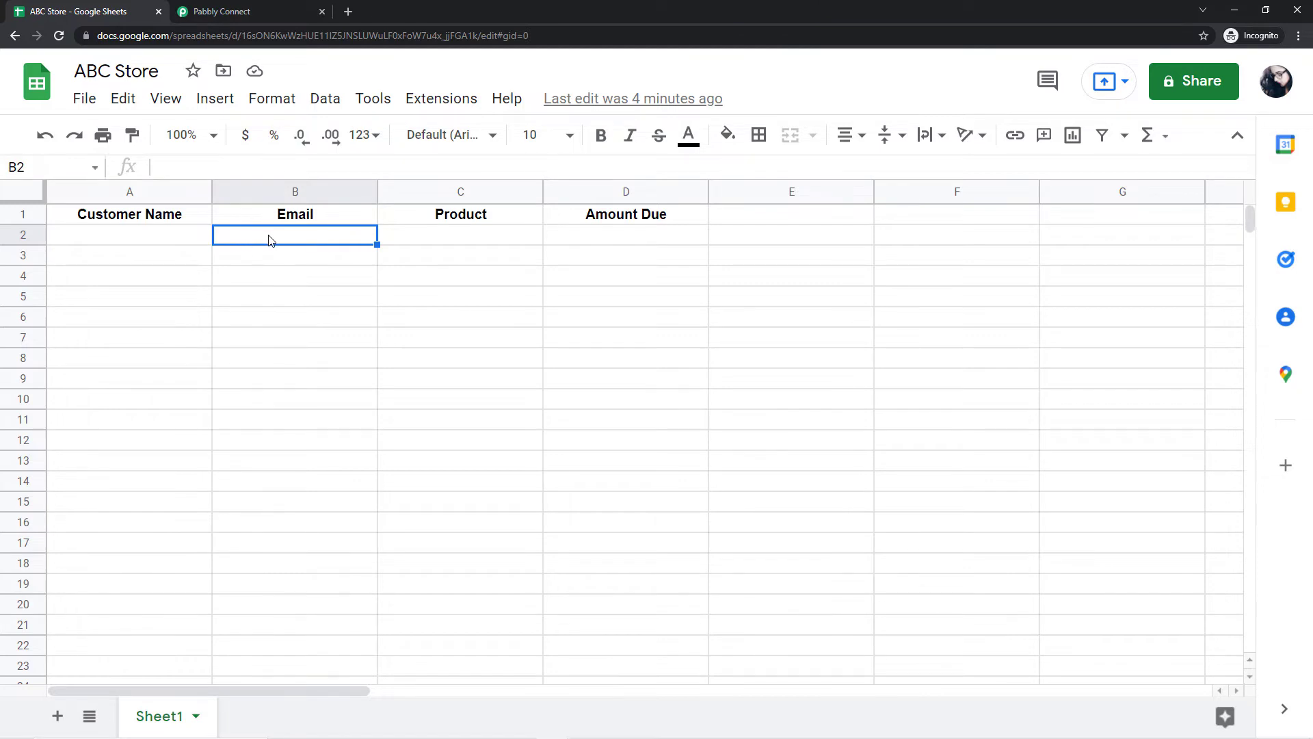
Step: Review the Product, Amount Due and Customer Name columns, then switch to the Pabbly Connect tab
left_click(469, 238)
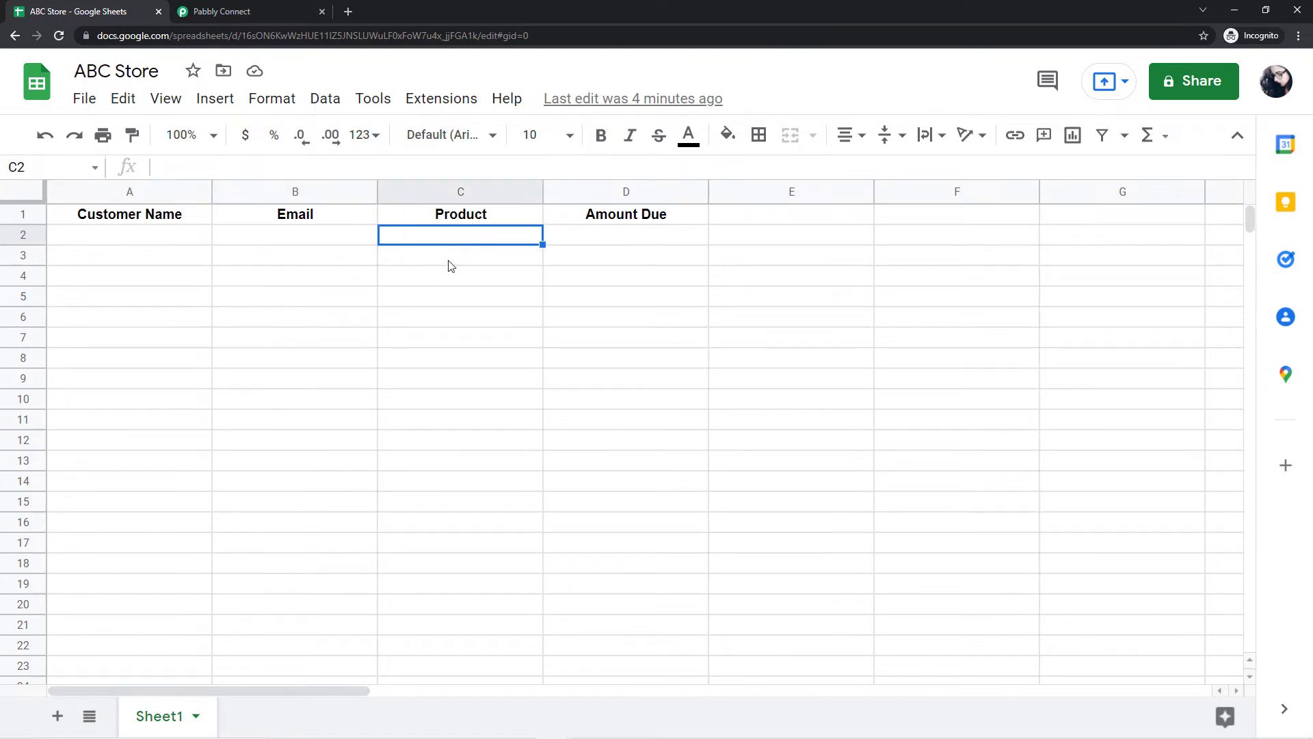
left_click(654, 233)
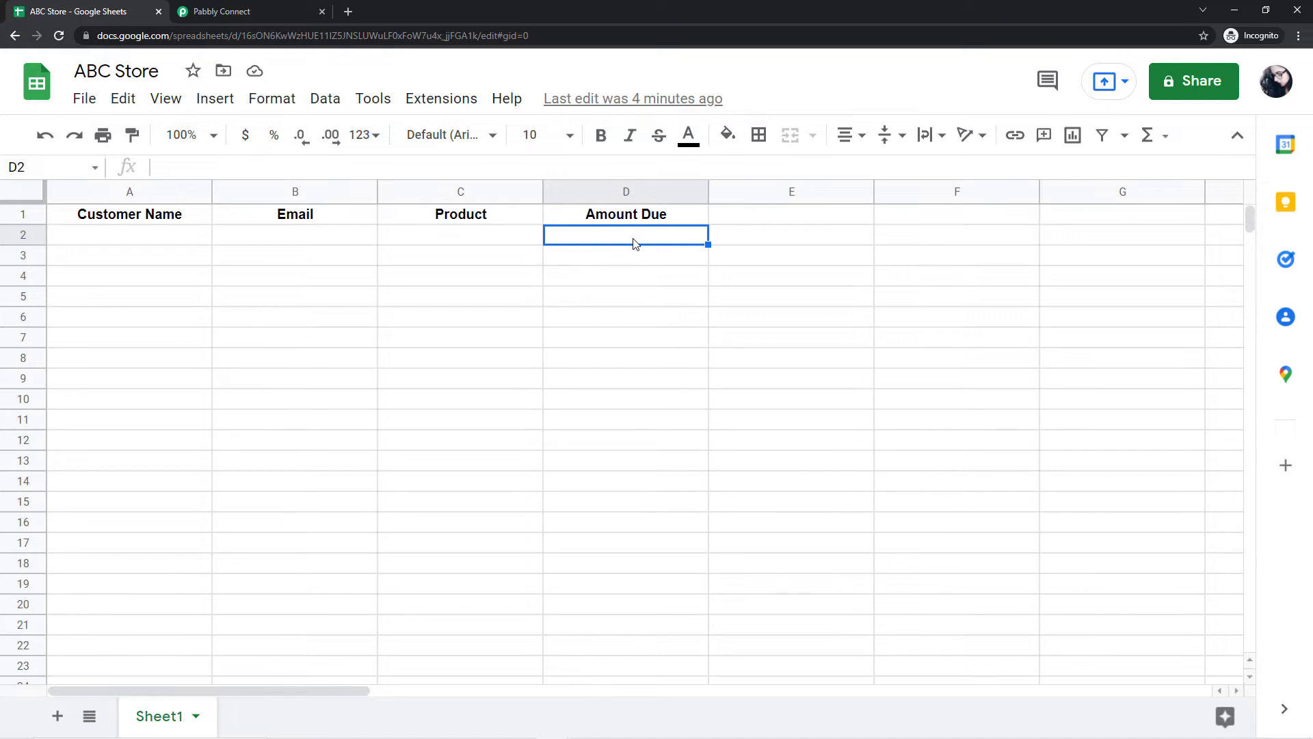
left_click(115, 244)
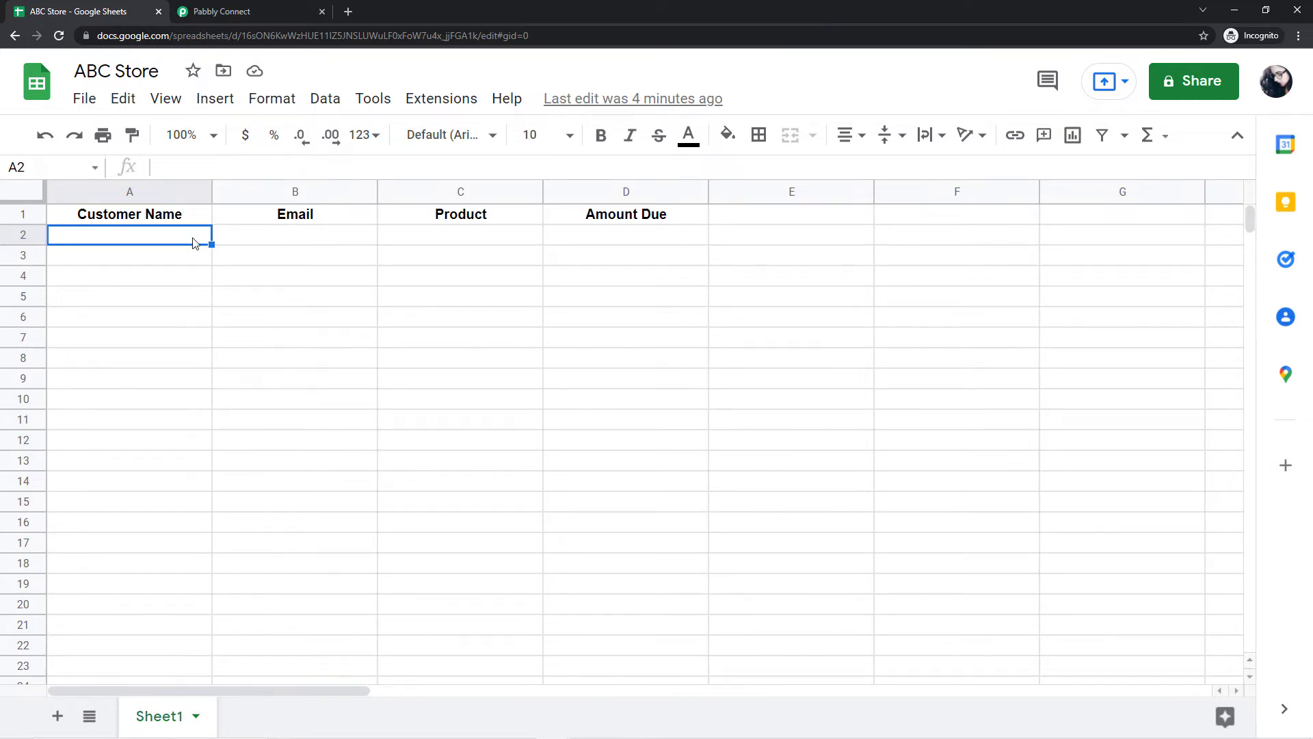
left_click(220, 11)
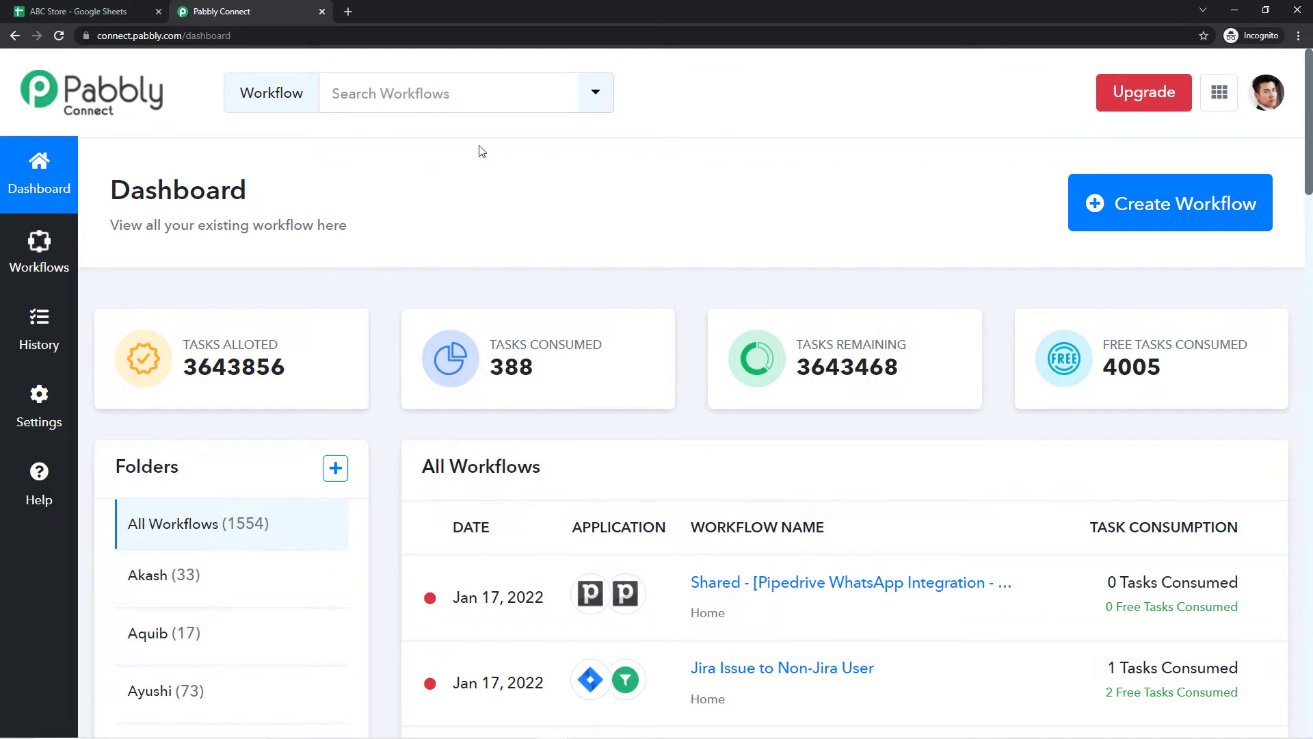
Step: Create a workflow titled 'Google Sheets to Gmail Mail Merge', fixing the typo in the name
left_click(1173, 198)
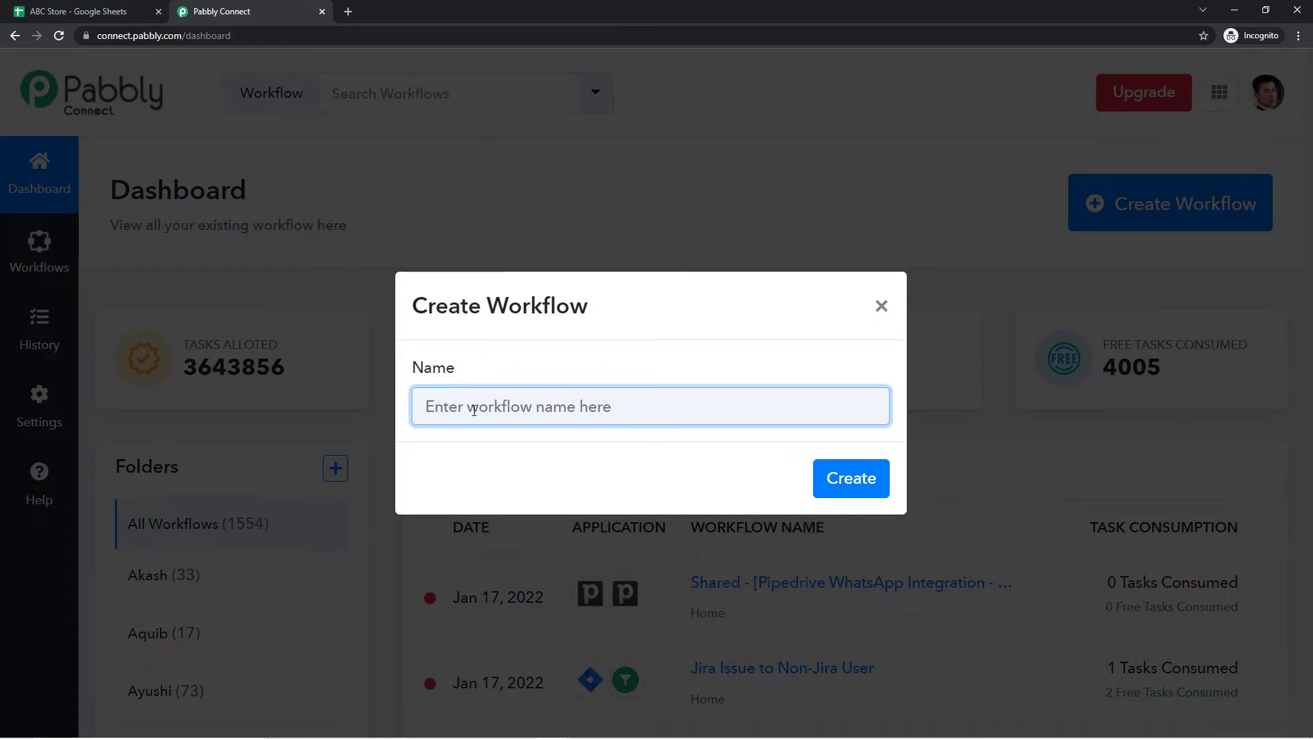
type("Google Sh")
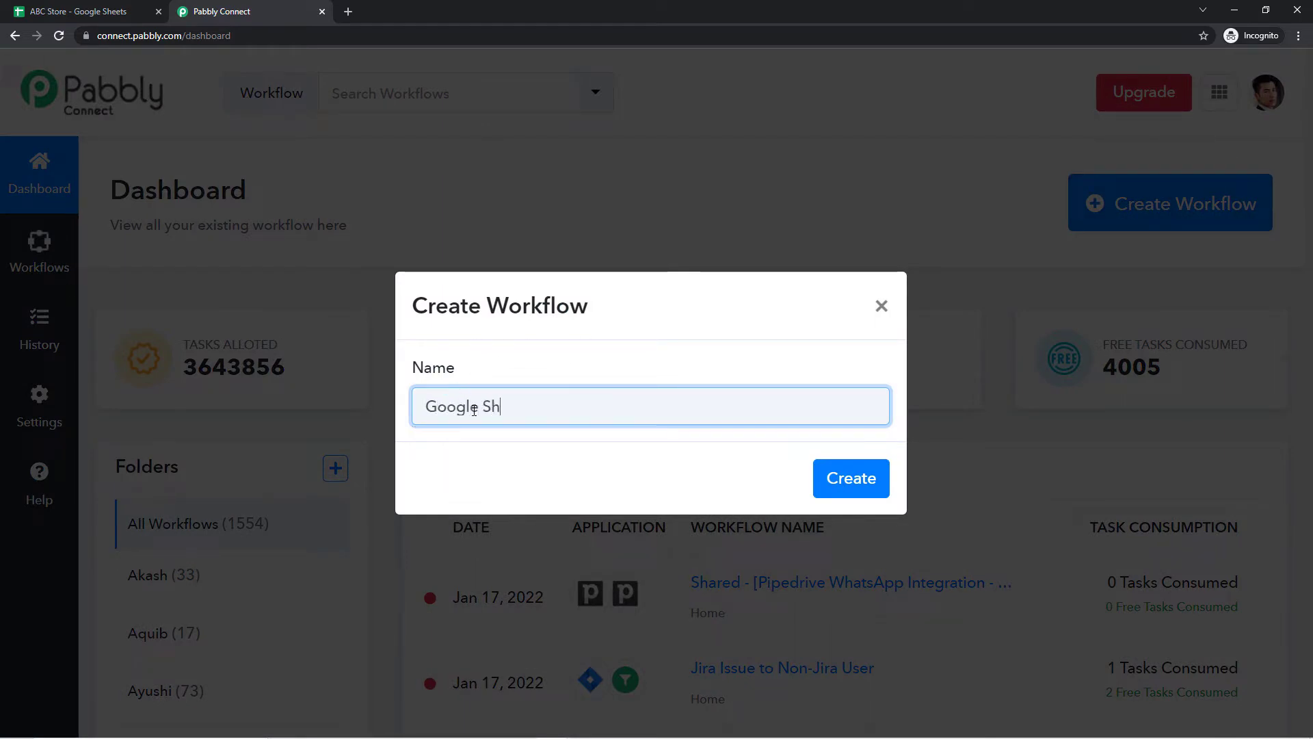
type("eets to g,")
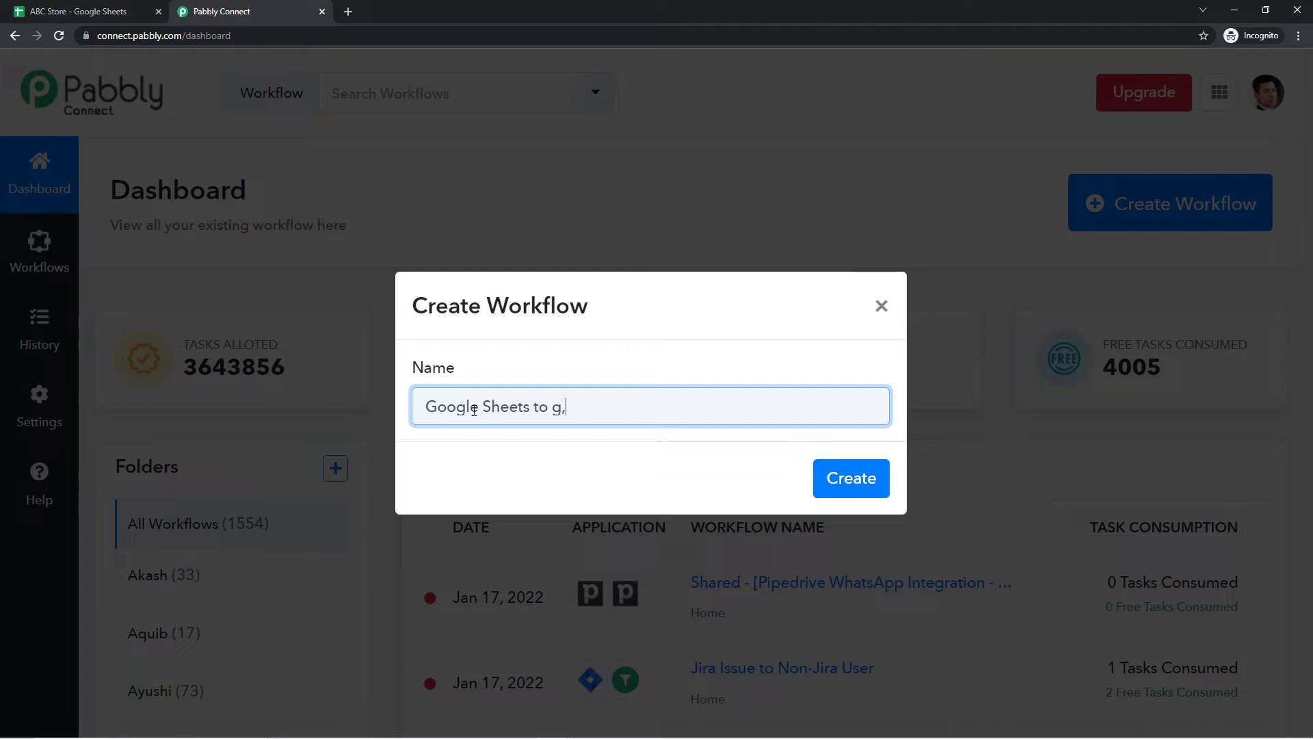
type("mail Main Merger")
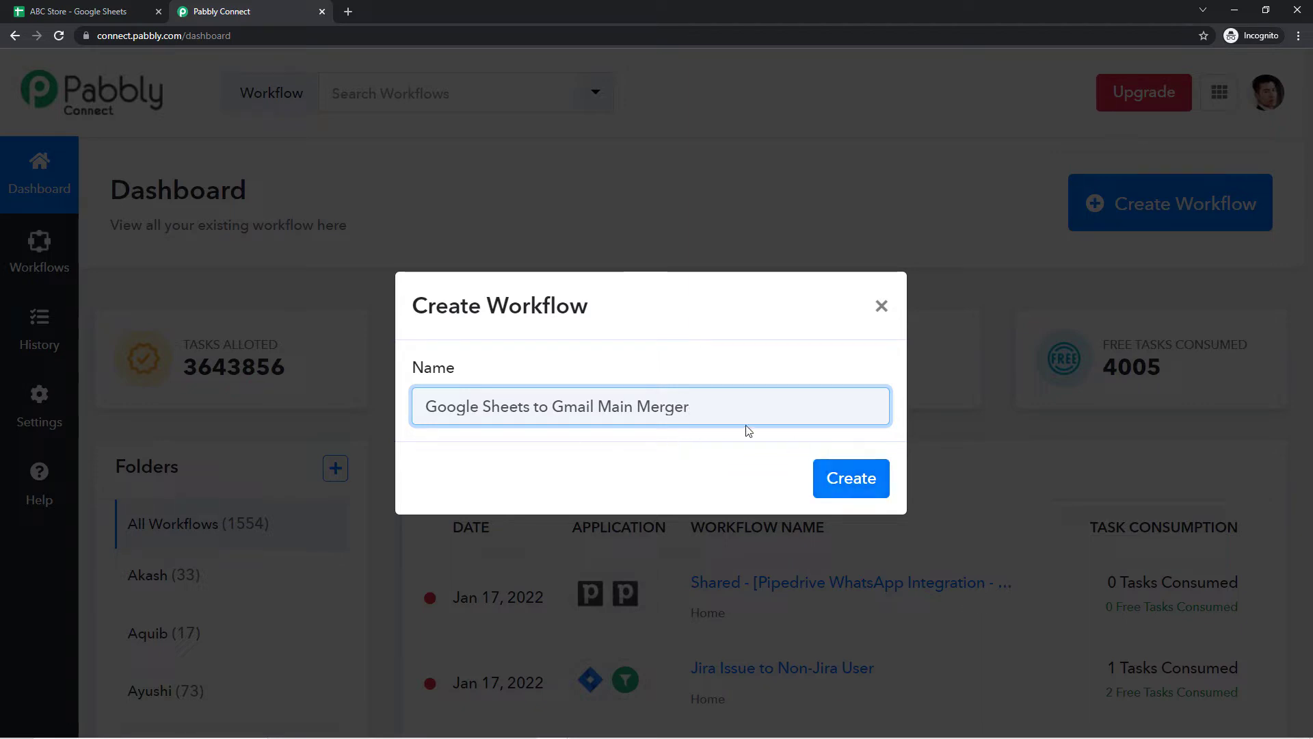
key("BackSpace")
type("l")
left_click(842, 488)
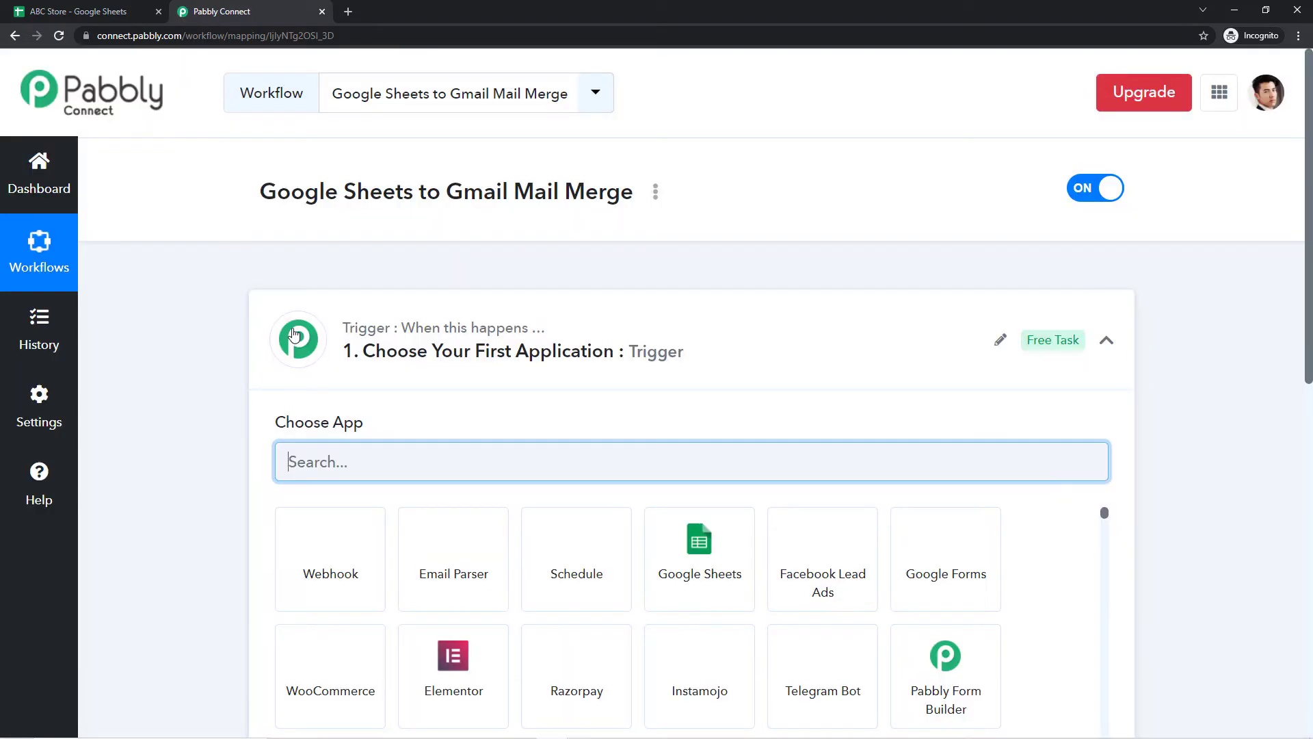
left_click(75, 11)
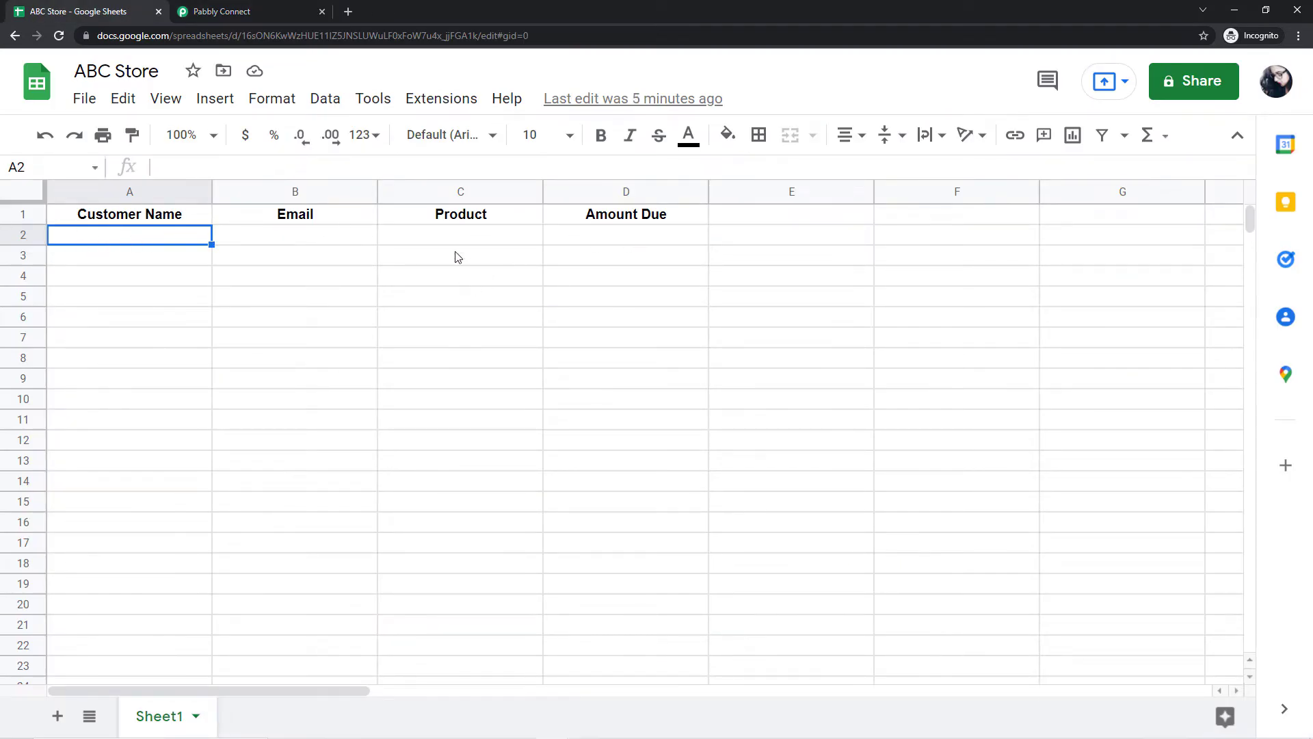
left_click(301, 12)
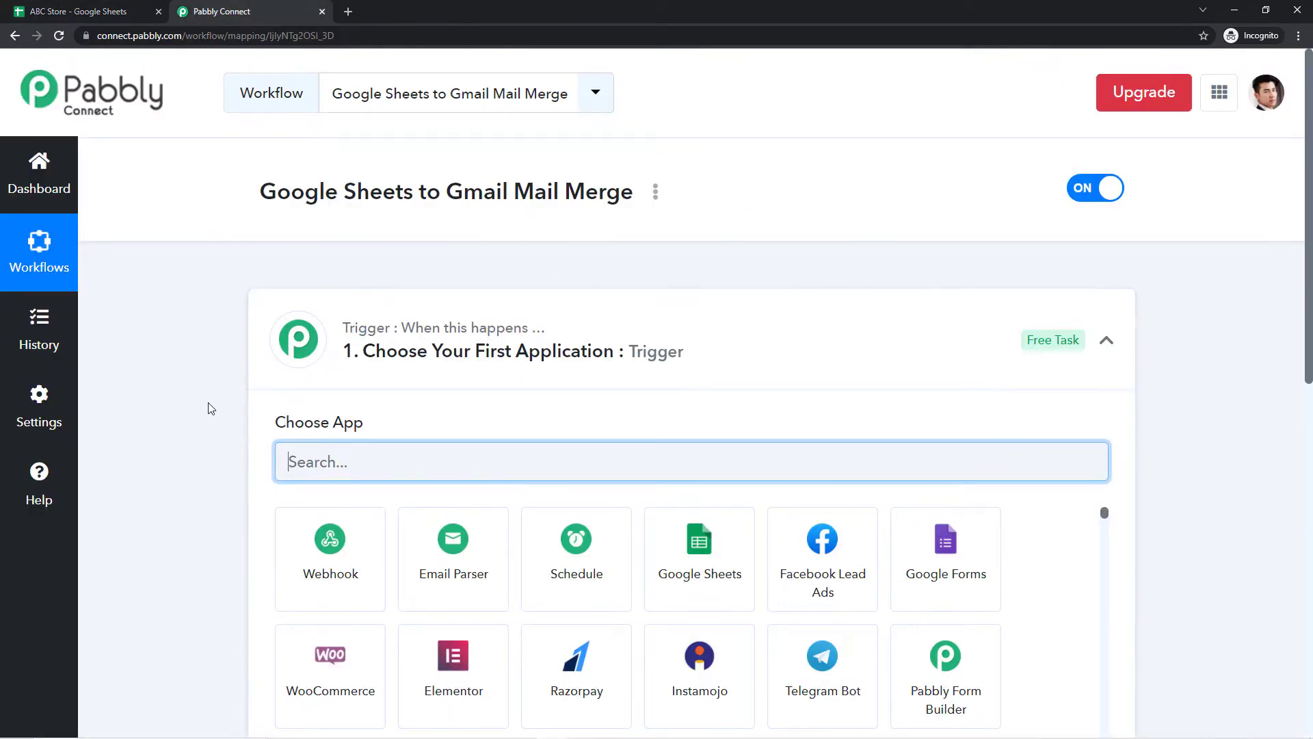
scroll(208, 408, "down", 1)
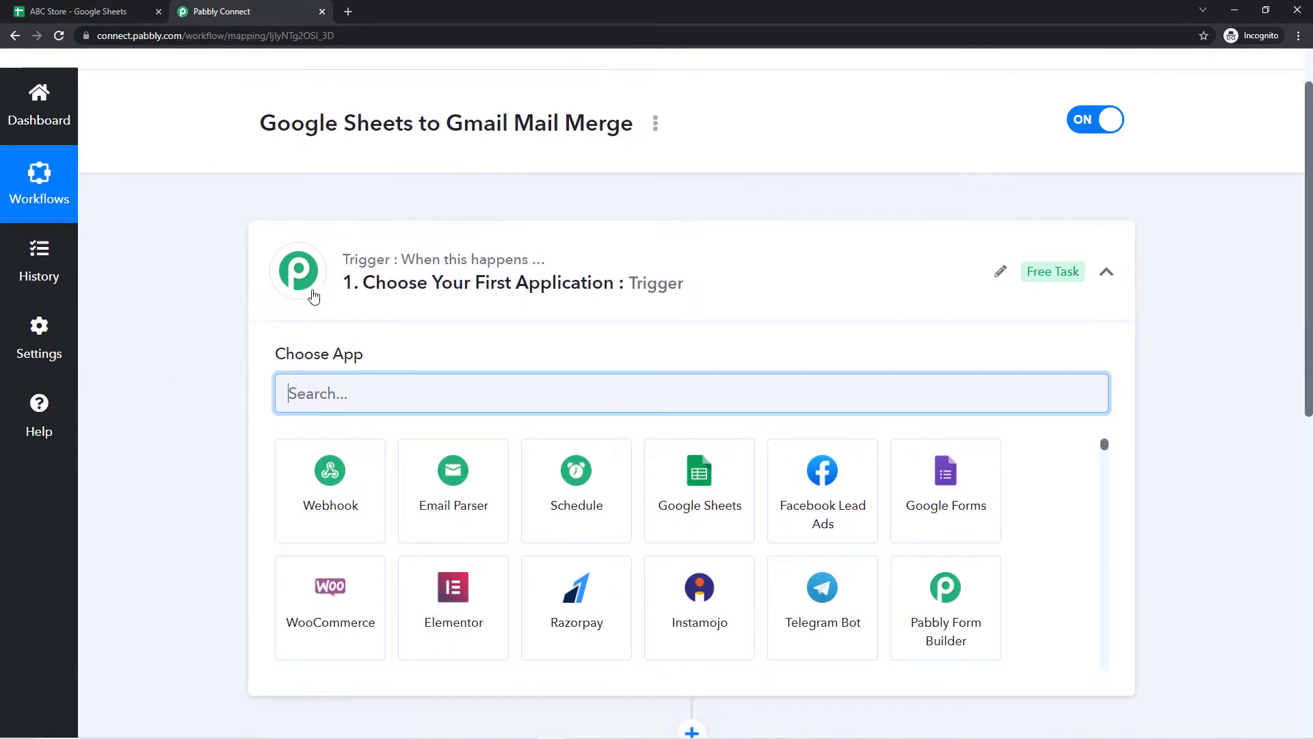
left_click(598, 280)
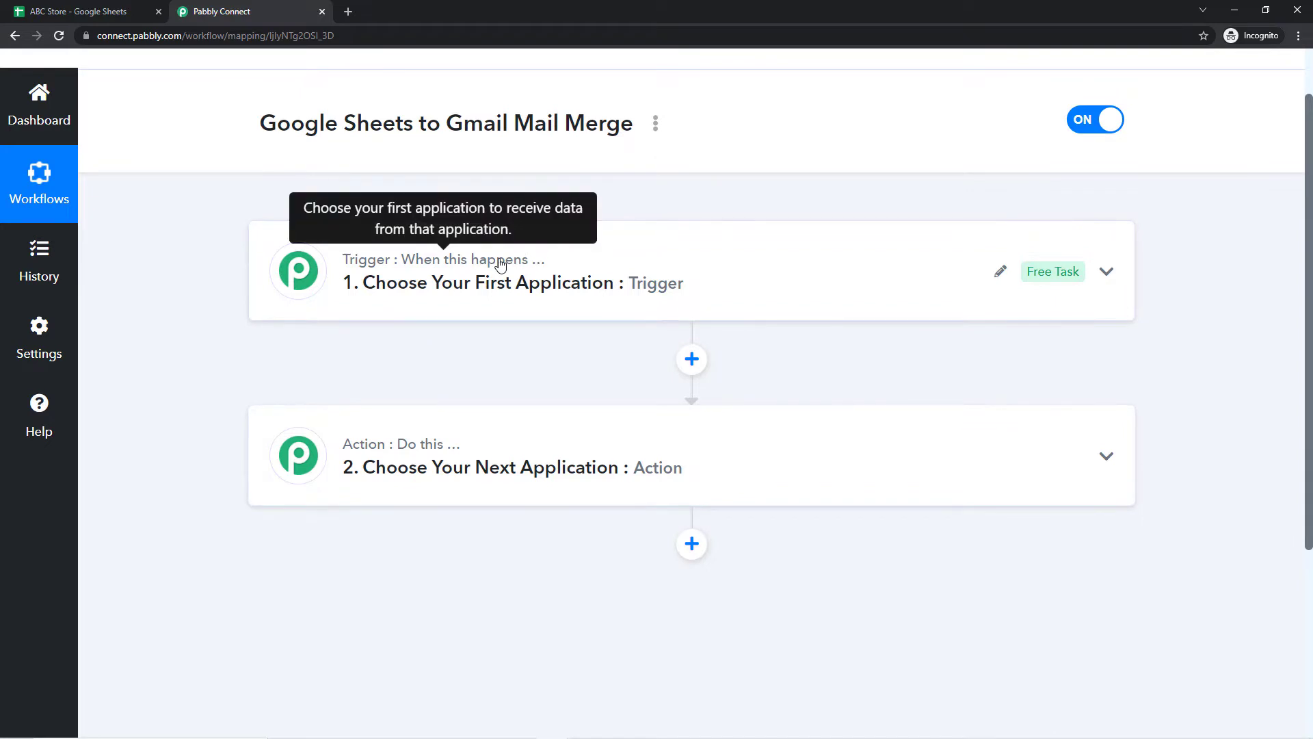
left_click(75, 11)
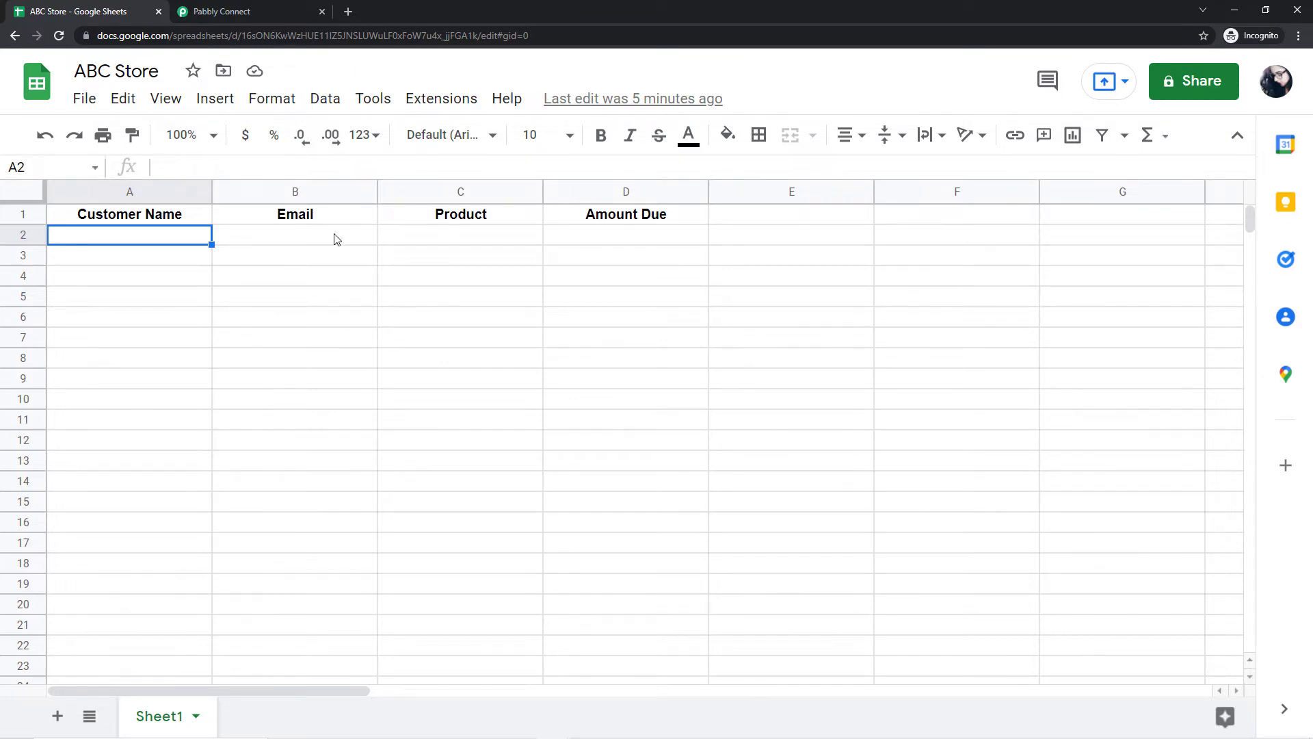
left_click(228, 9)
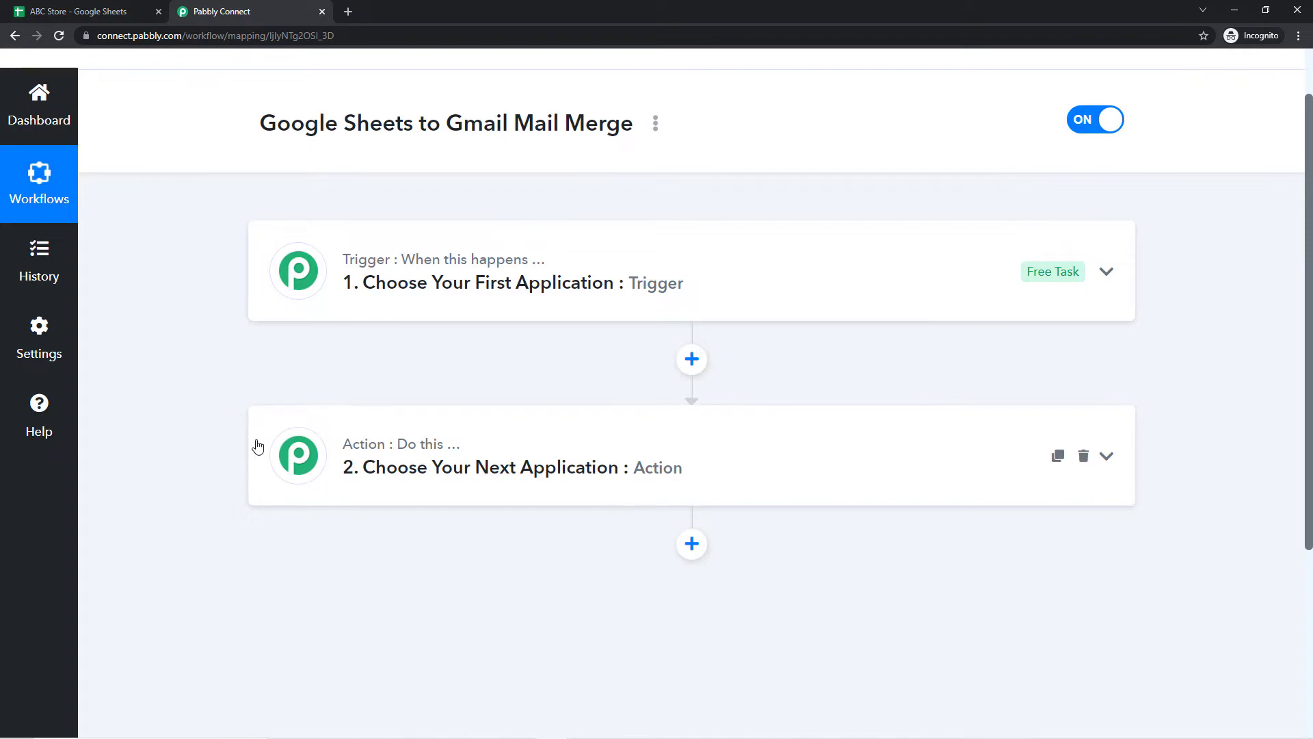
left_click(28, 9)
left_click(252, 10)
left_click(425, 282)
scroll(258, 311, "down", 1)
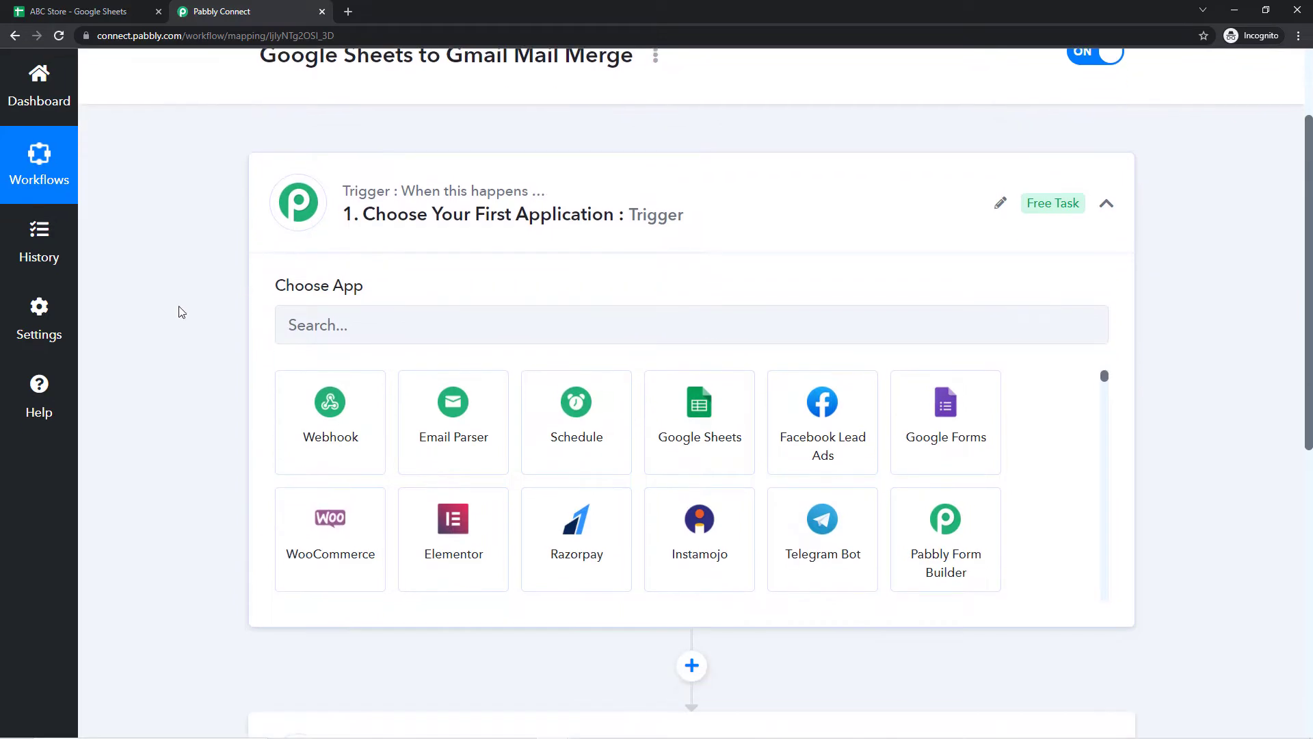
Step: Search 'Goo' and choose Google Sheets as the trigger app
left_click(311, 325)
type("Goo")
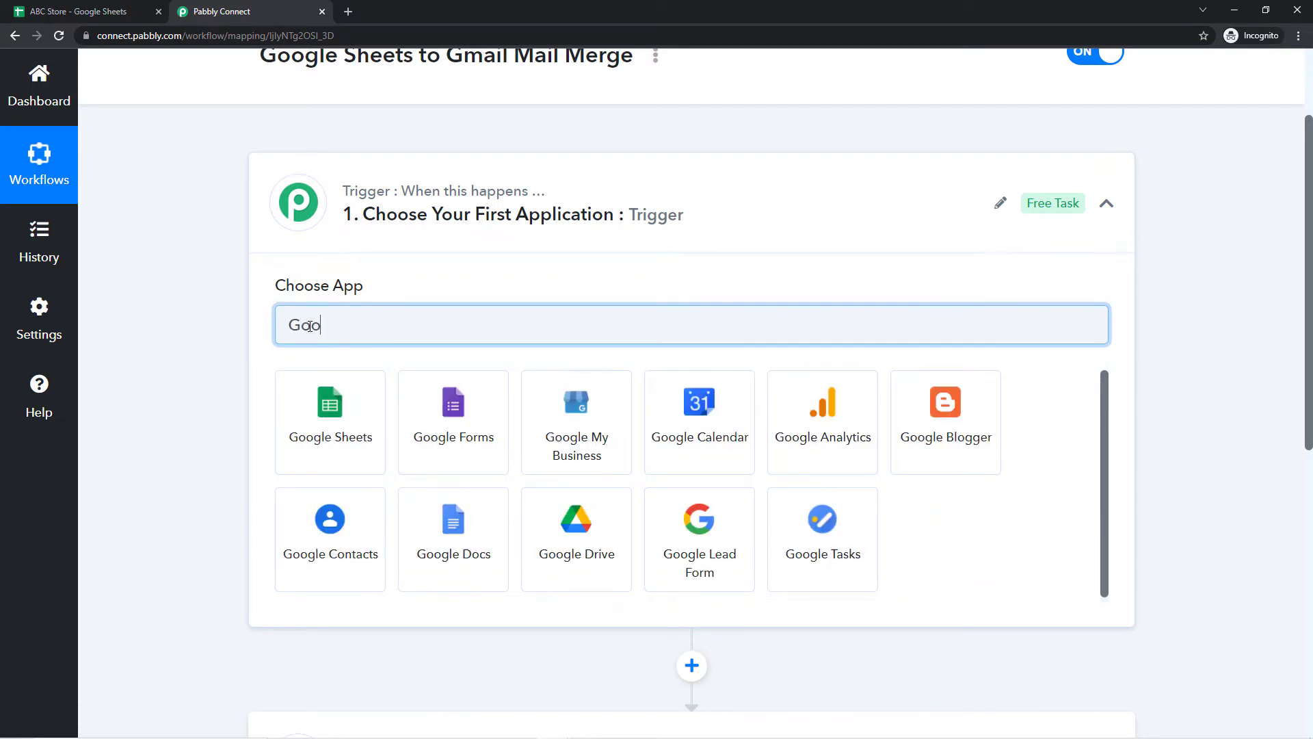
left_click(335, 446)
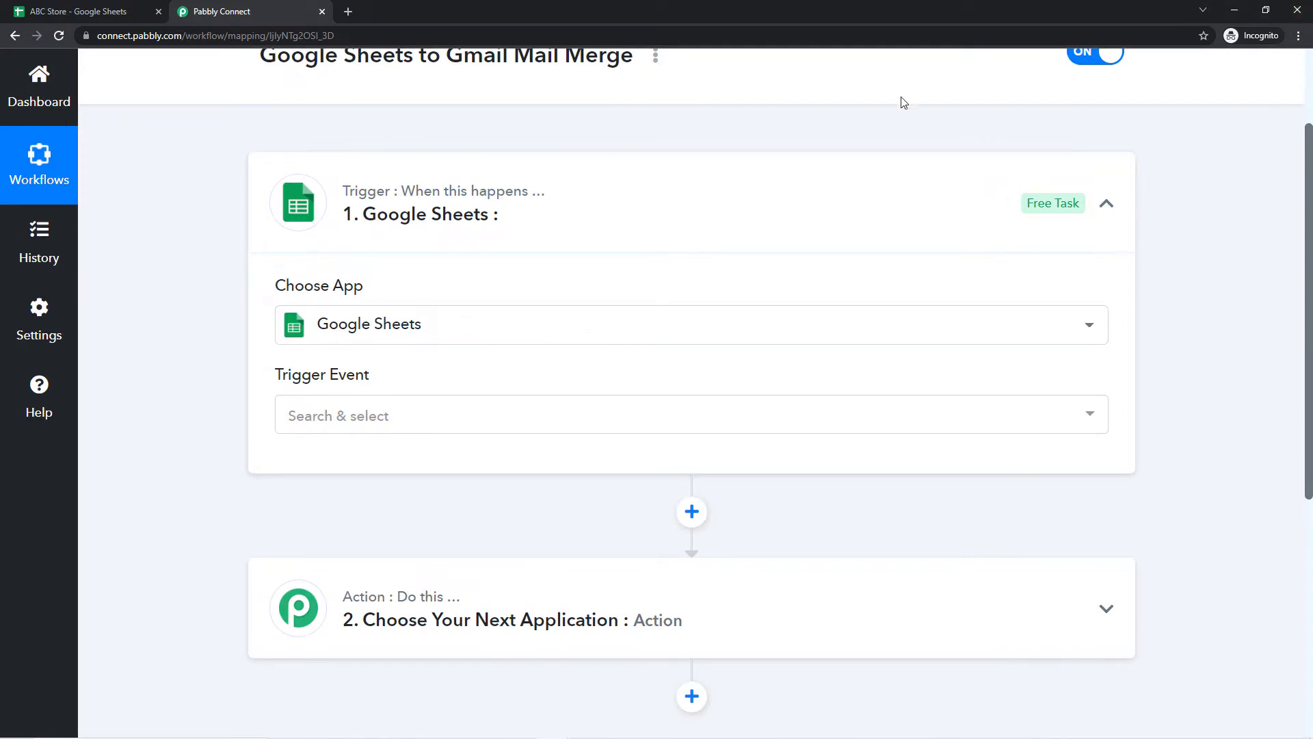
Step: Set the trigger event to New or Updated Spreadsheet Row and scroll to its webhook URL
scroll(198, 223, "up", 1)
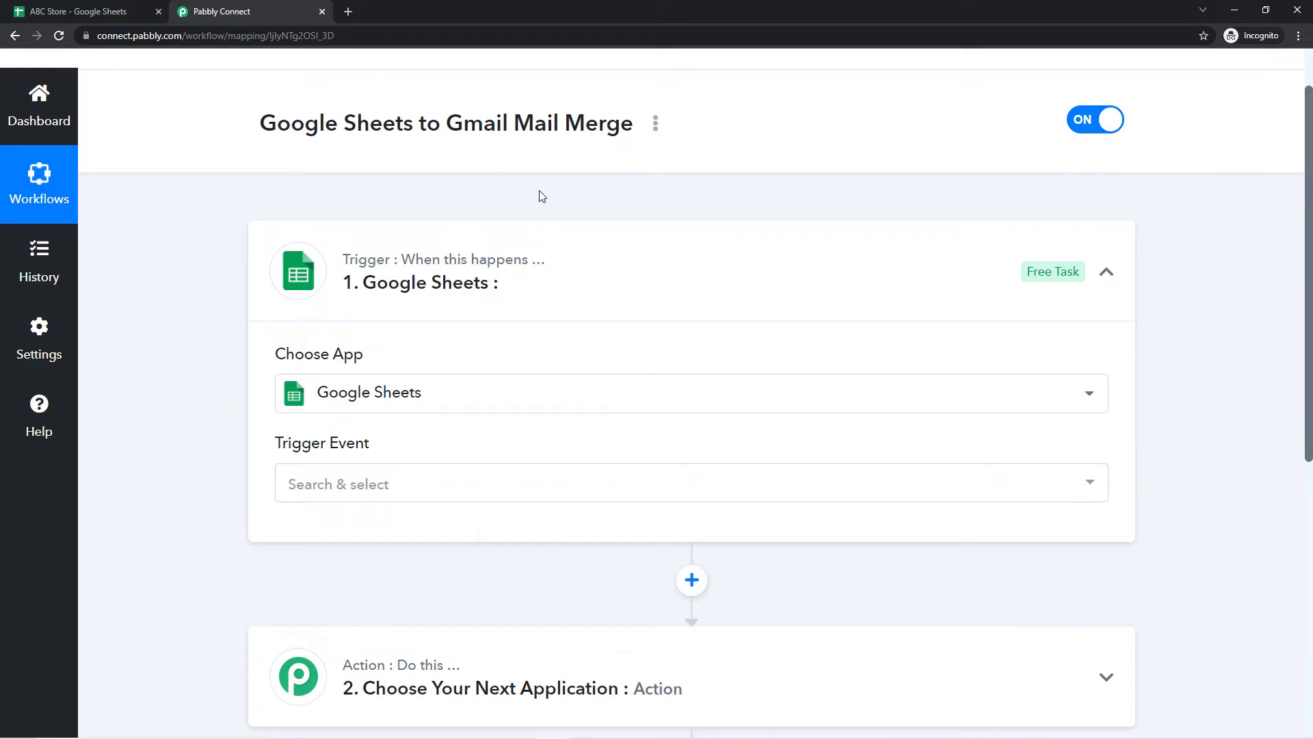
scroll(272, 343, "down", 2)
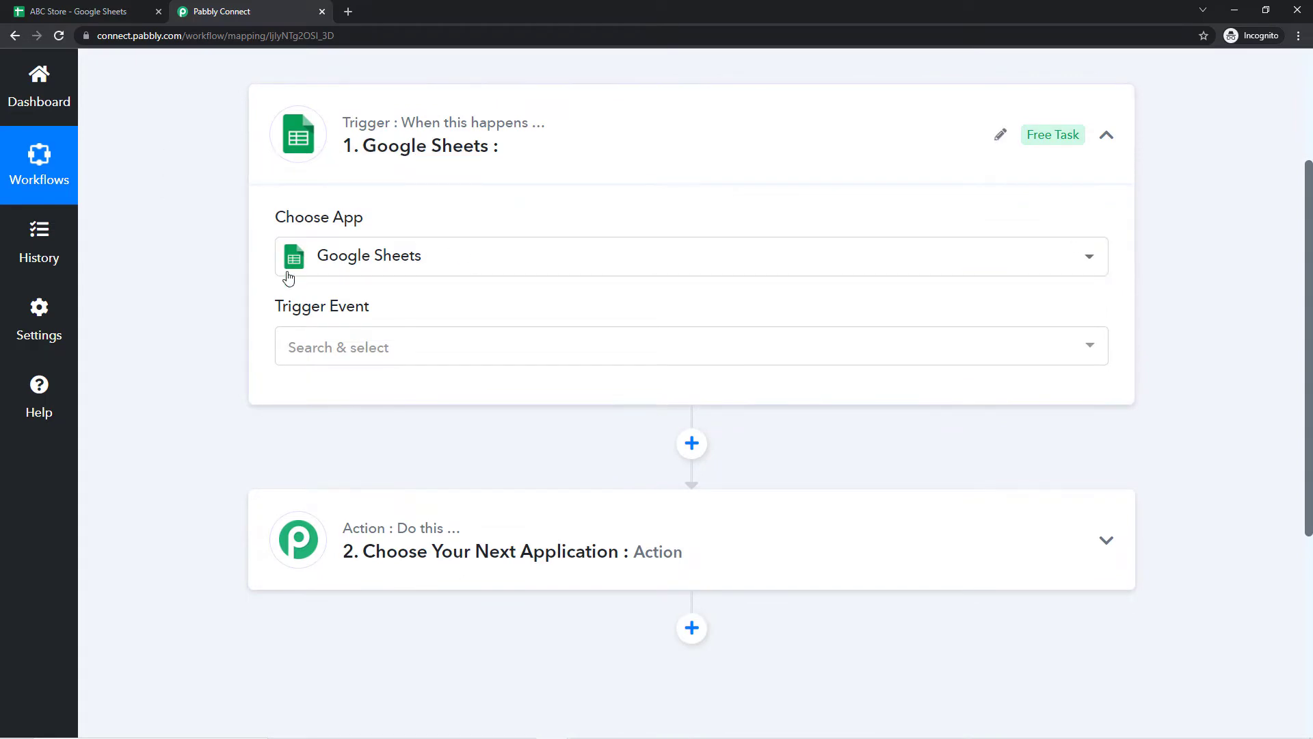
left_click(406, 357)
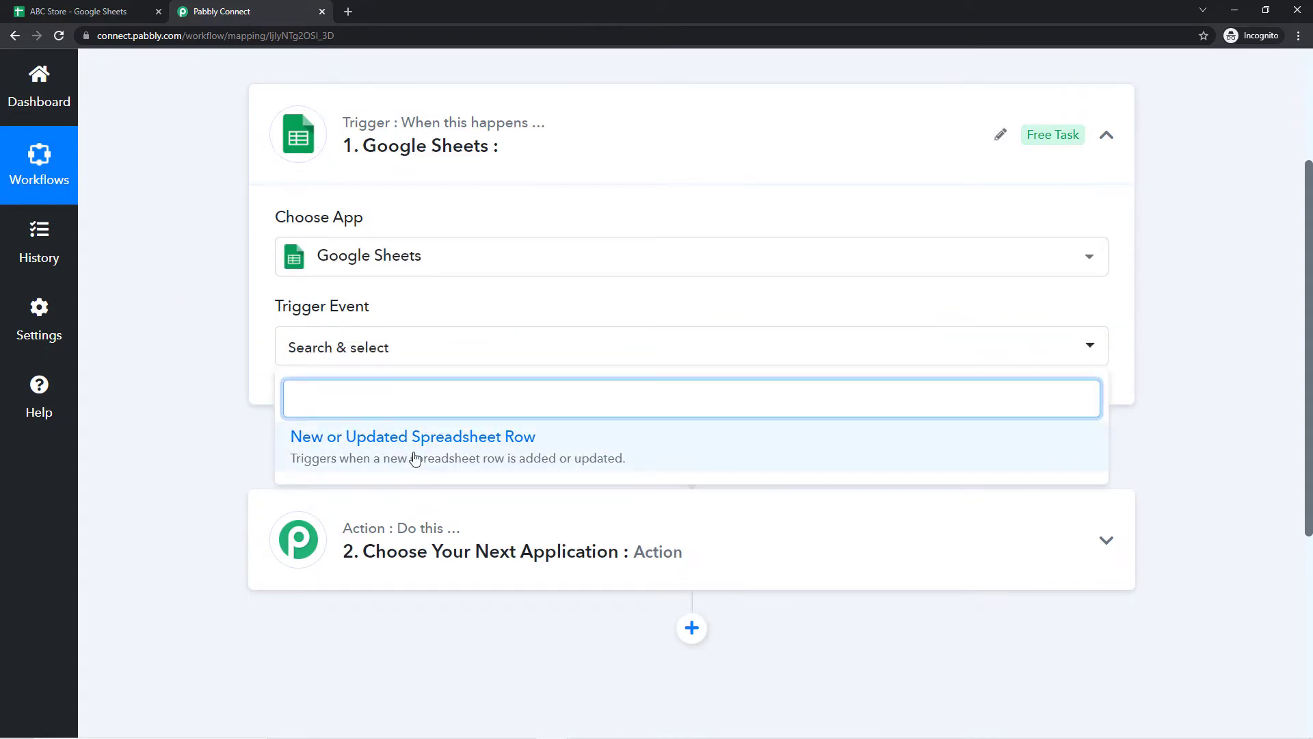
left_click(411, 455)
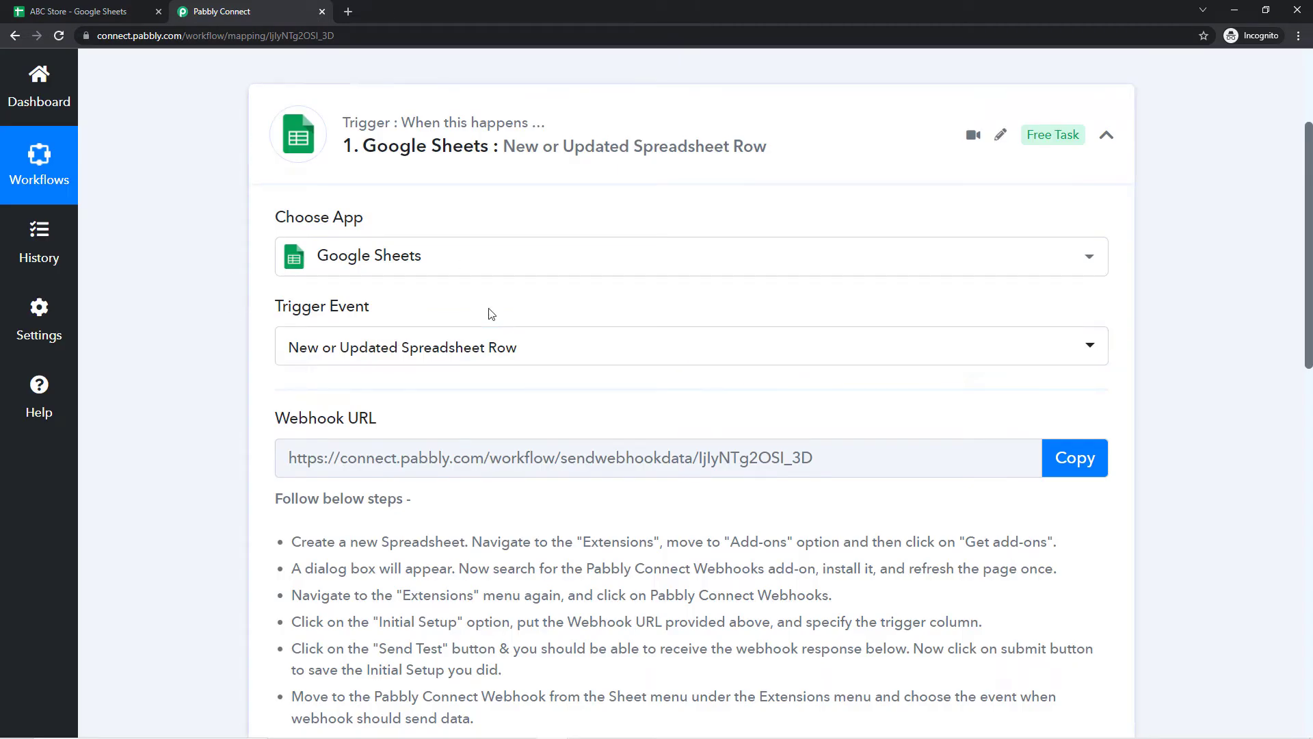
scroll(490, 314, "down", 1)
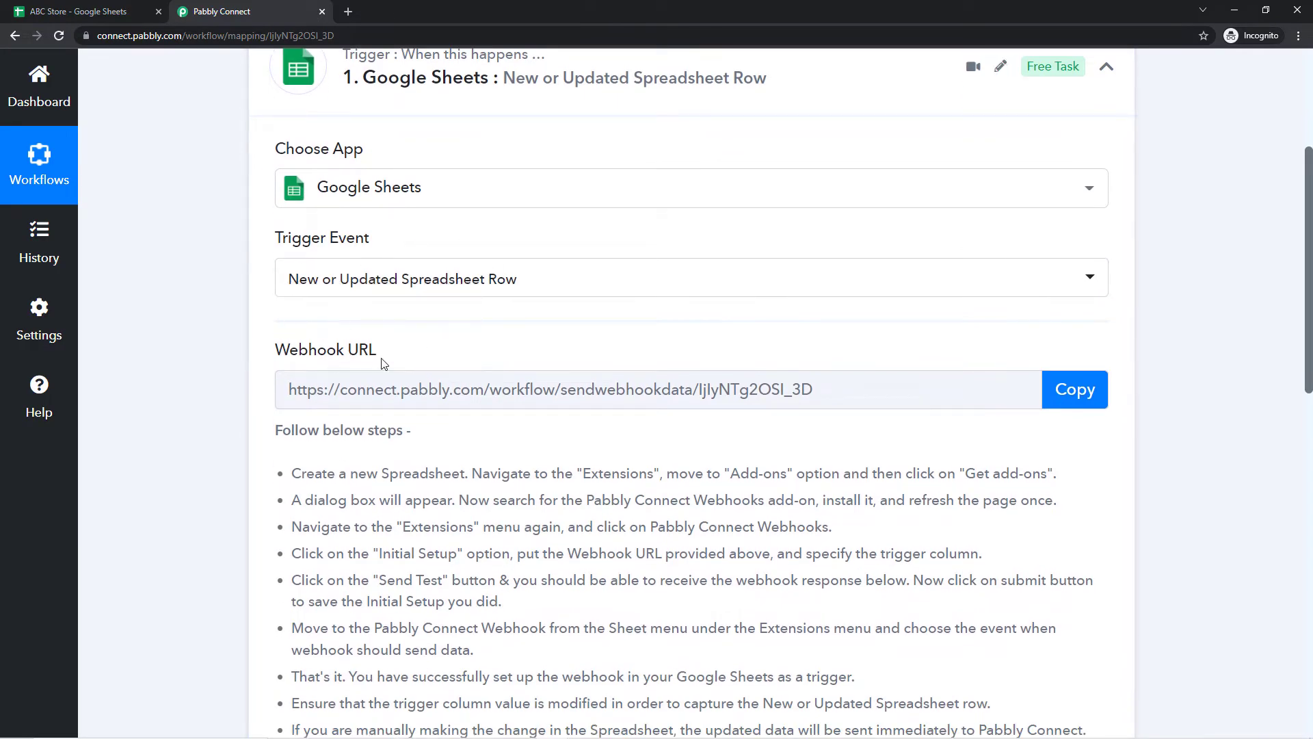
mouse_move(361, 368)
scroll(311, 375, "down", 2)
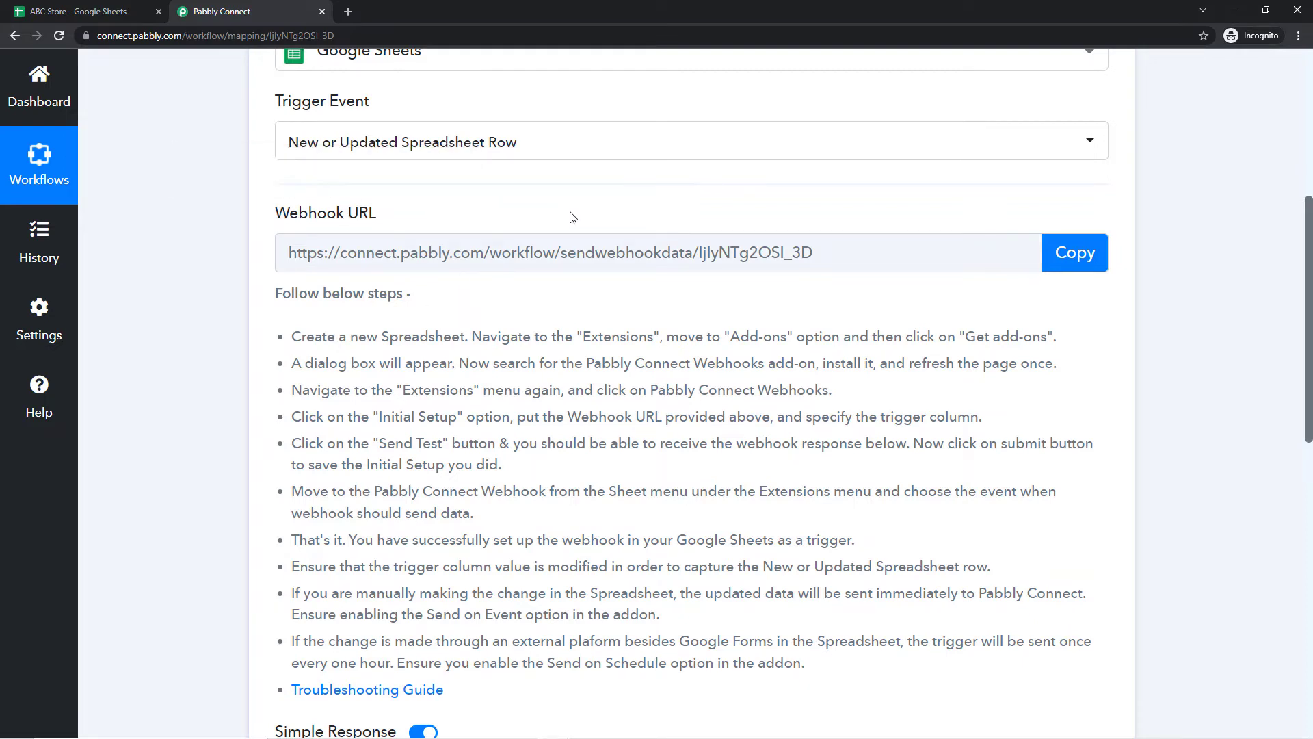
Step: Open the Google Workspace Marketplace from the ABC Store sheet's Extensions add-ons menu
left_click(74, 9)
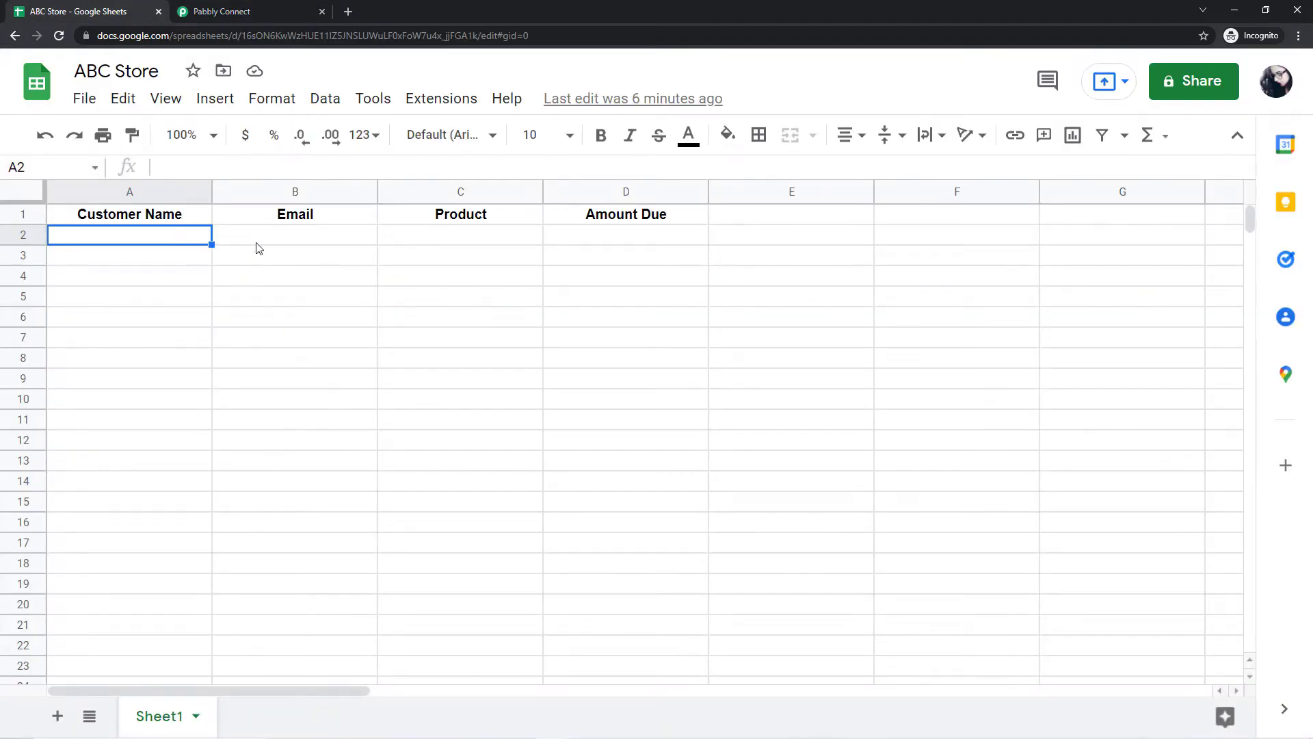
left_click(446, 100)
mouse_move(451, 137)
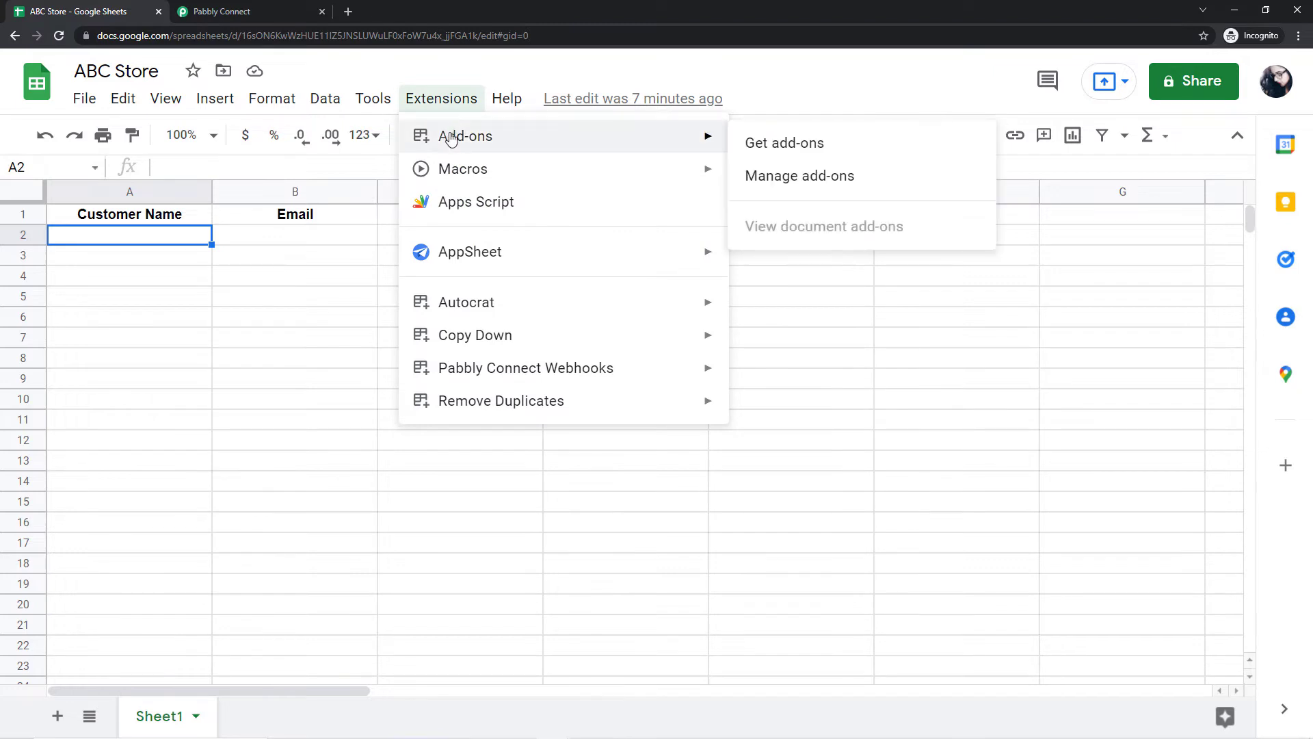
left_click(825, 147)
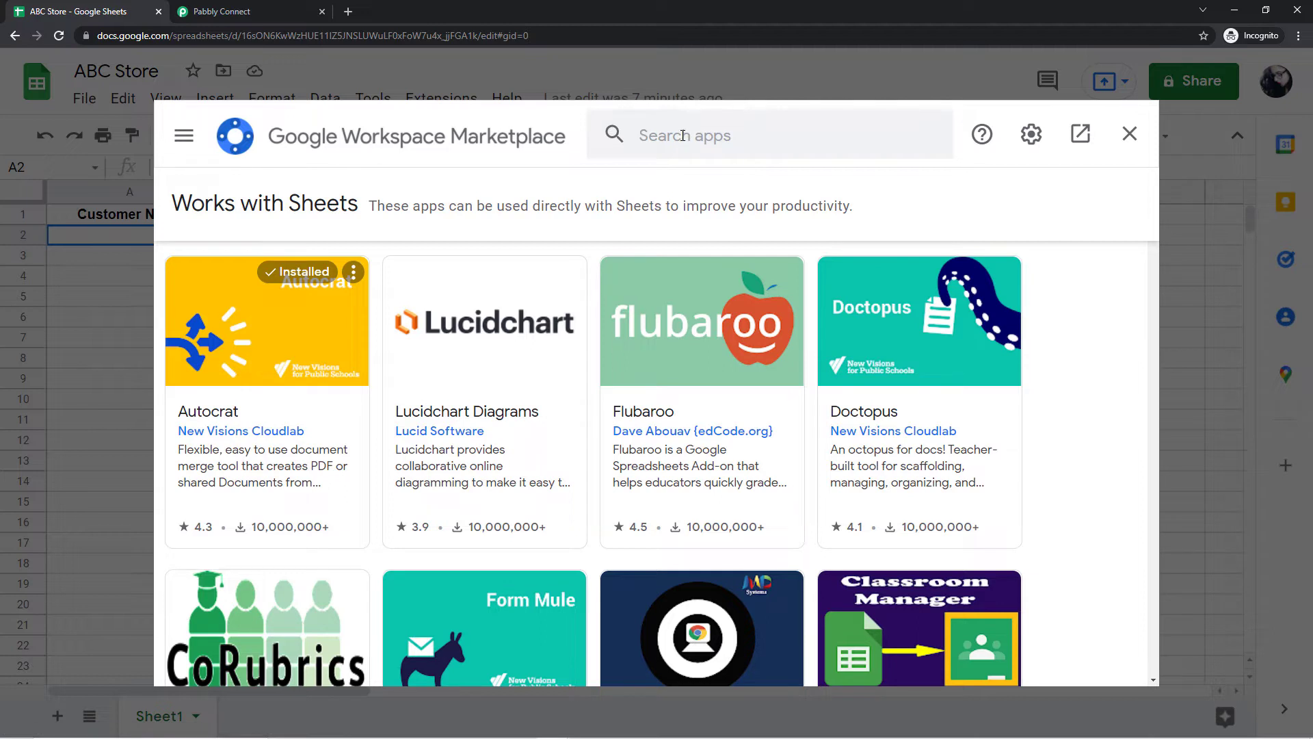
Step: Search the Marketplace for Pabbly Connect Webhooks, then close it and reload the sheet
left_click(683, 136)
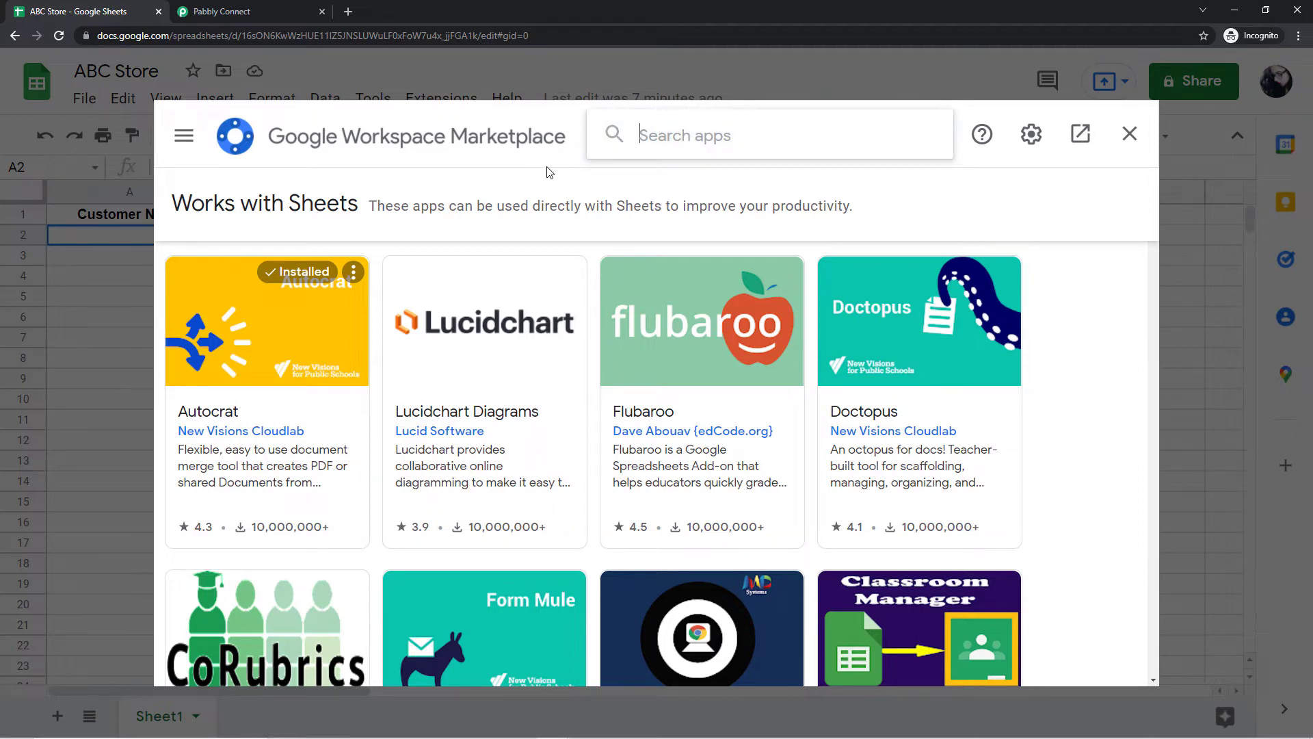
type("Pably")
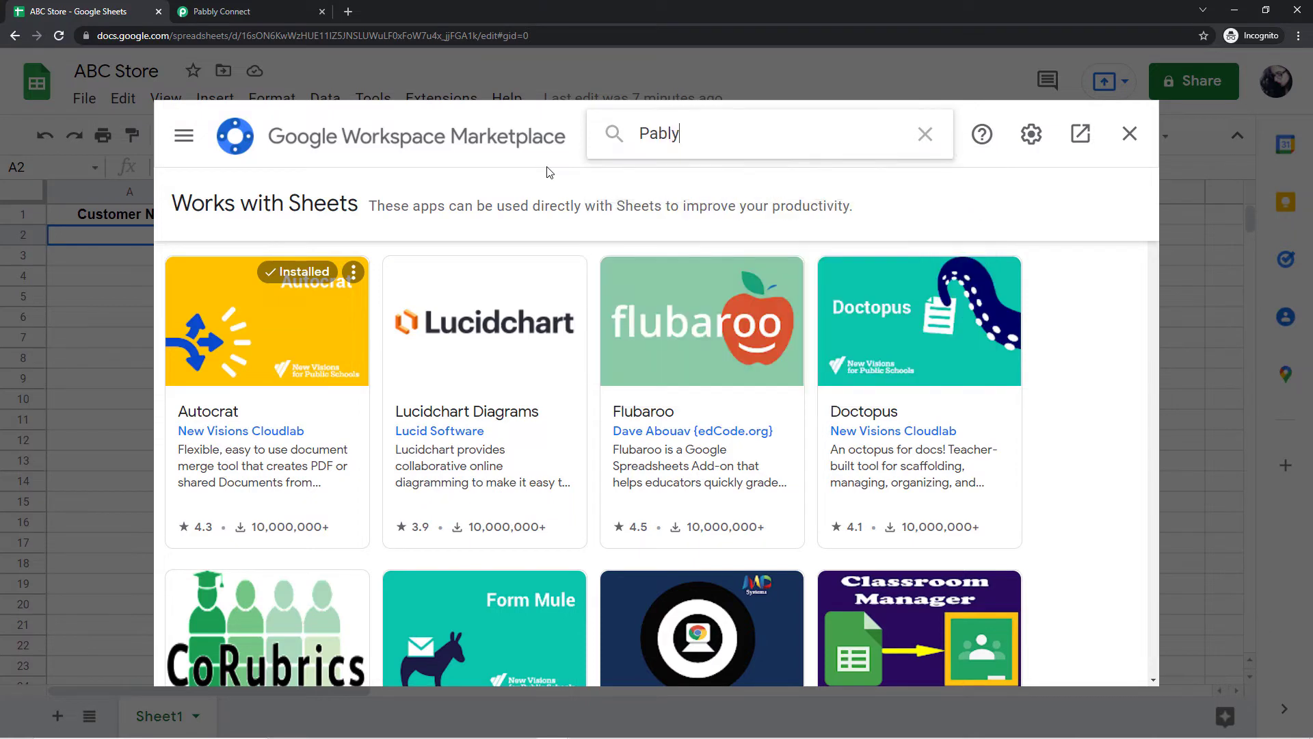
key("BackSpace")
key("BackSpace")
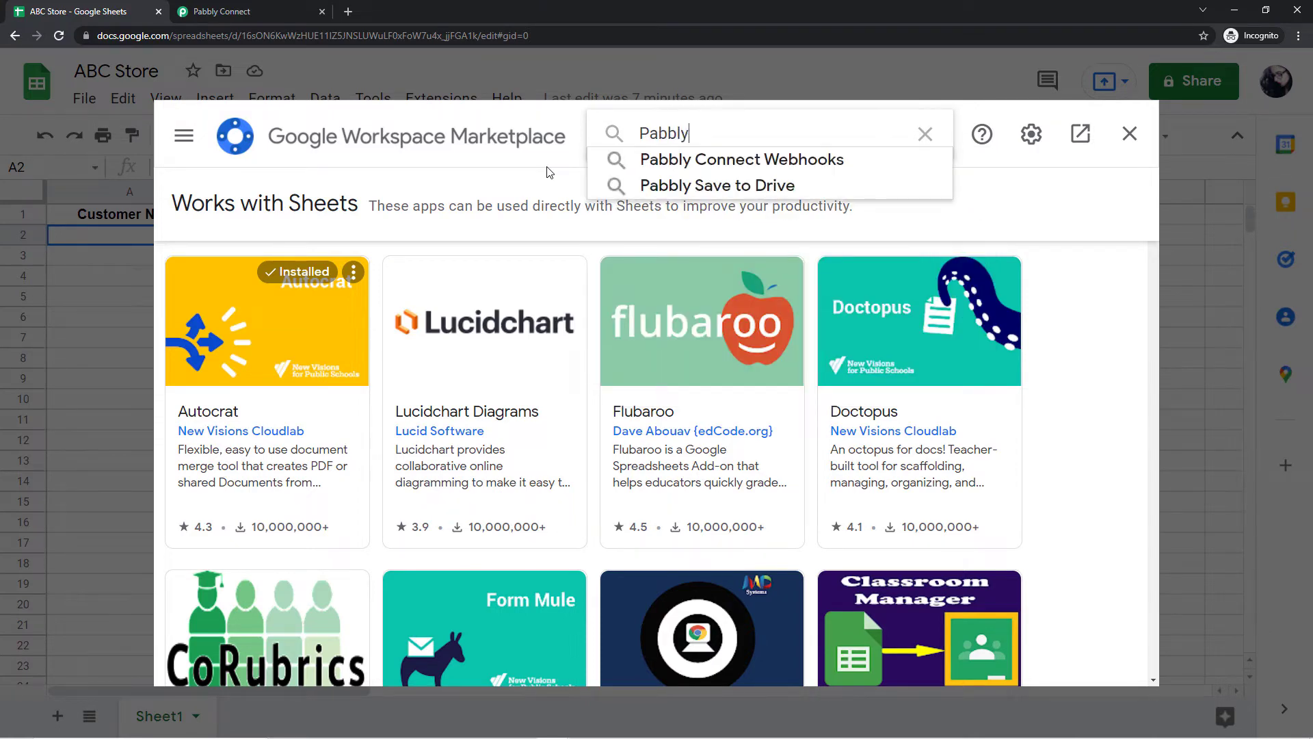
left_click(704, 160)
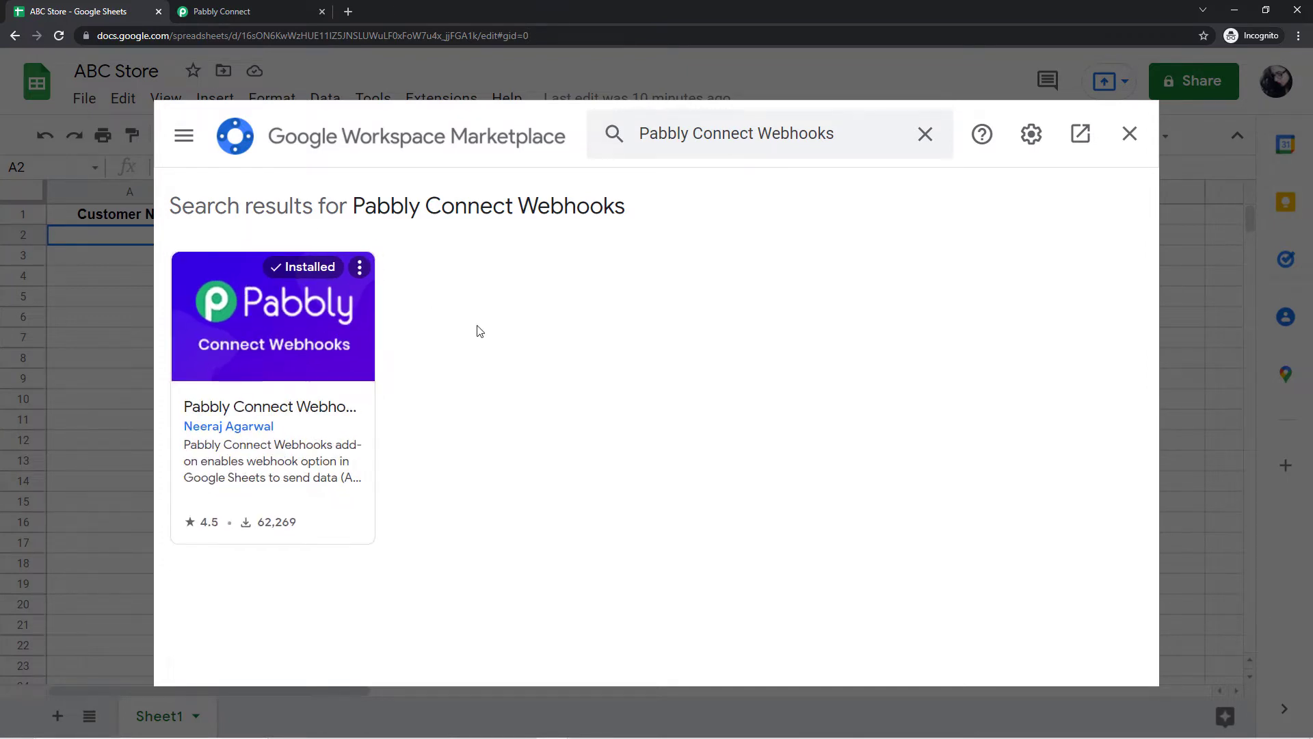
left_click(1129, 133)
left_click(59, 36)
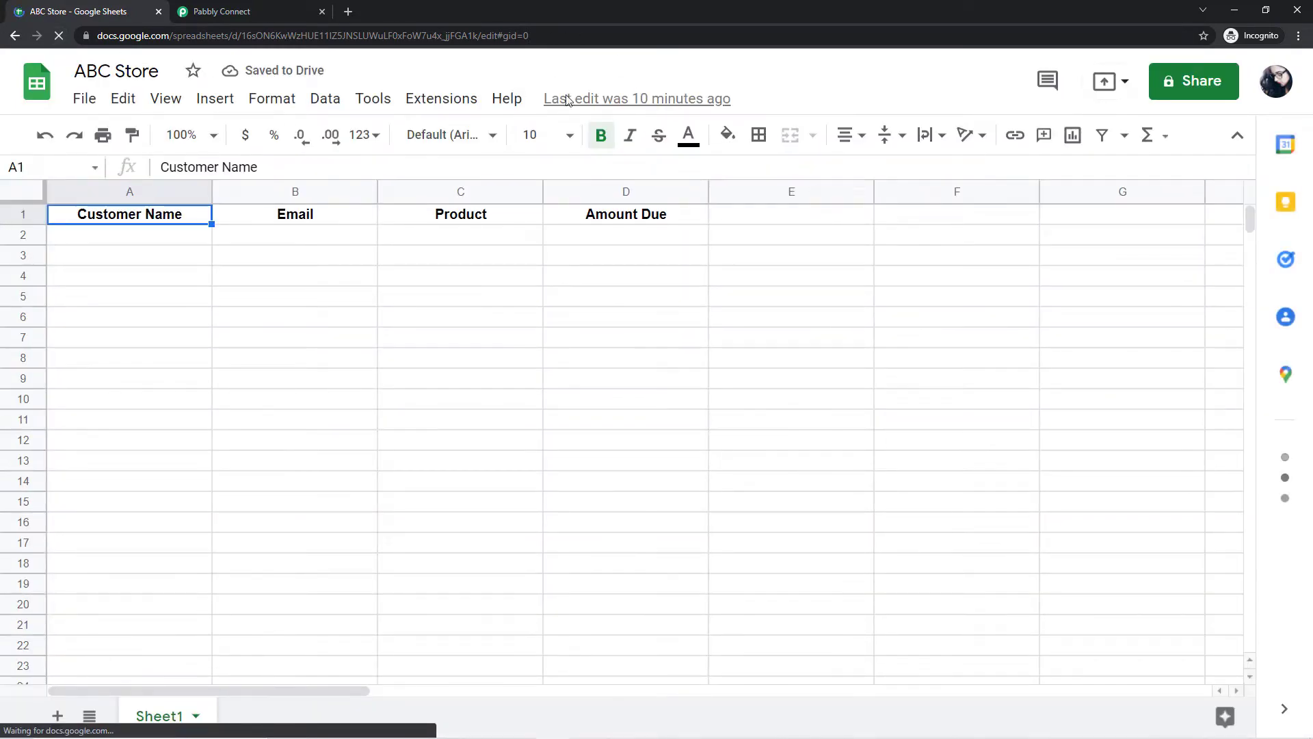
Step: Open Extensions > Pabbly Connect Webhooks > Initial Setup, then switch to the Pabbly workflow
left_click(440, 104)
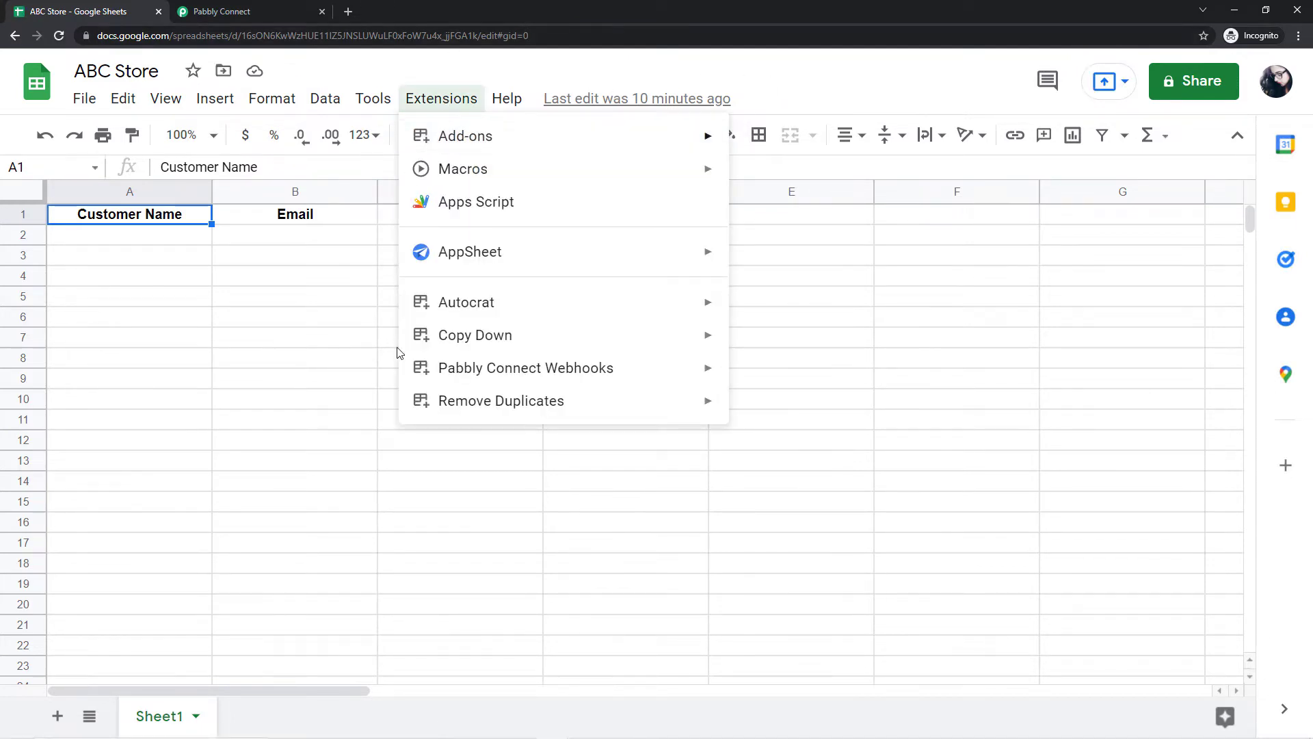
mouse_move(479, 379)
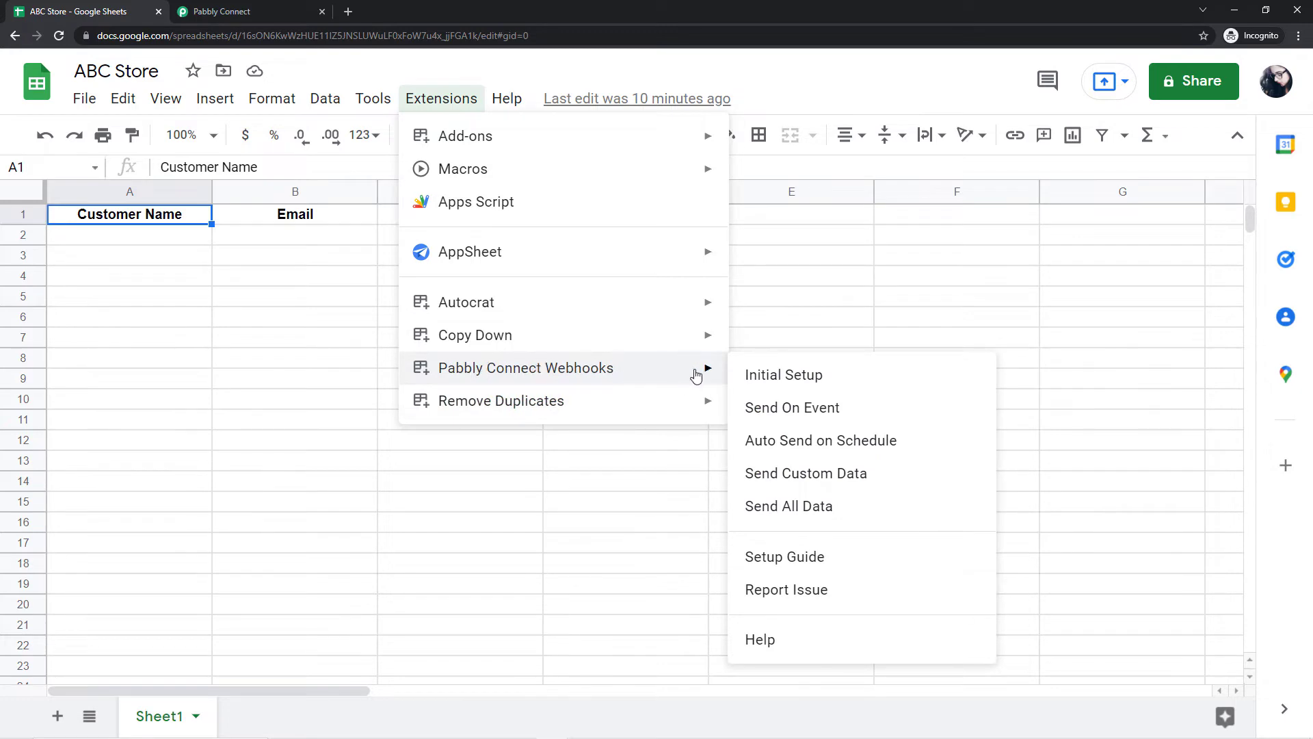
left_click(833, 383)
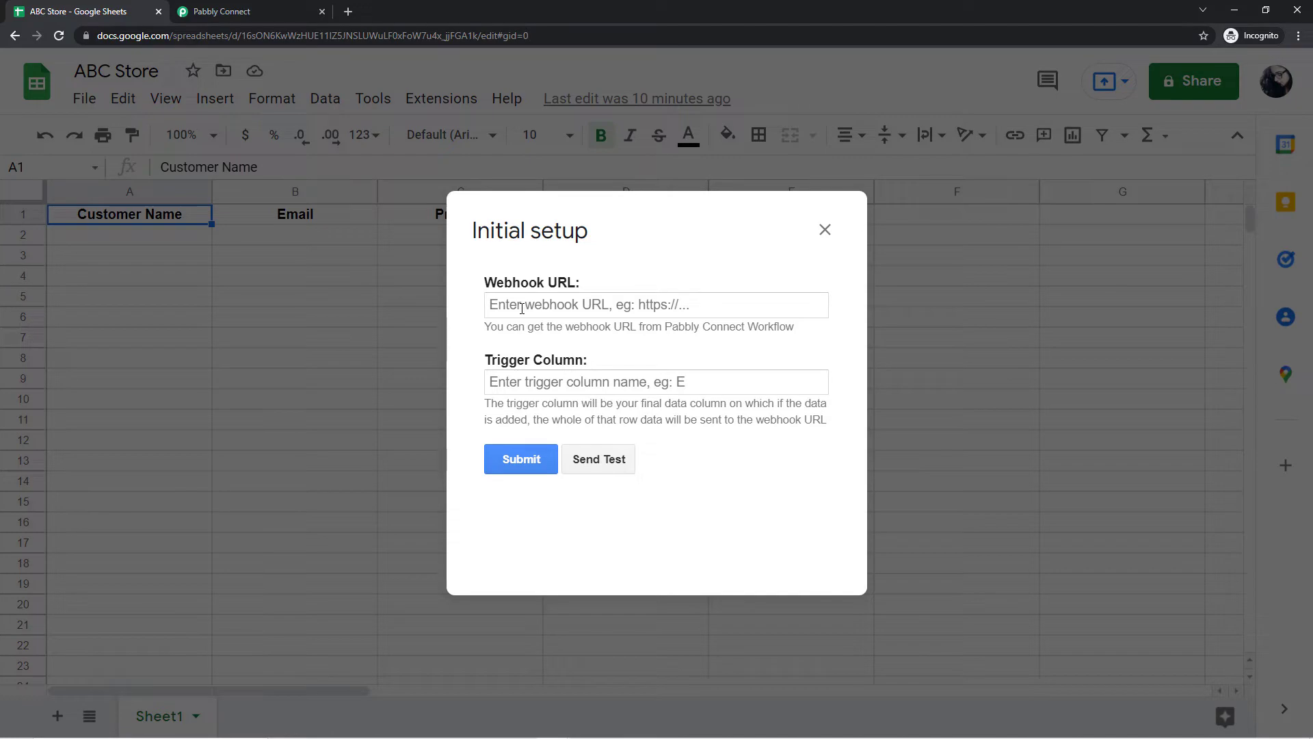
left_click(280, 6)
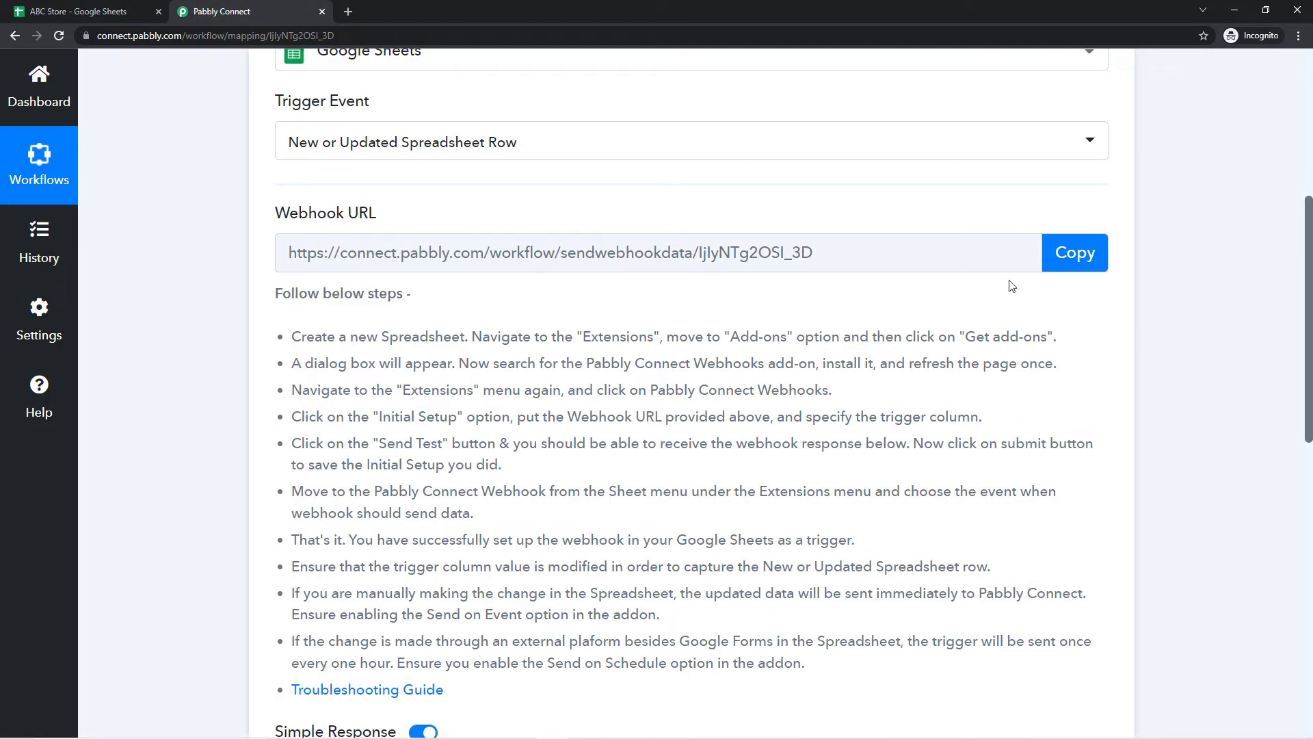
Step: Copy the workflow's webhook URL and paste it into the add-on's Webhook URL field
left_click(1074, 252)
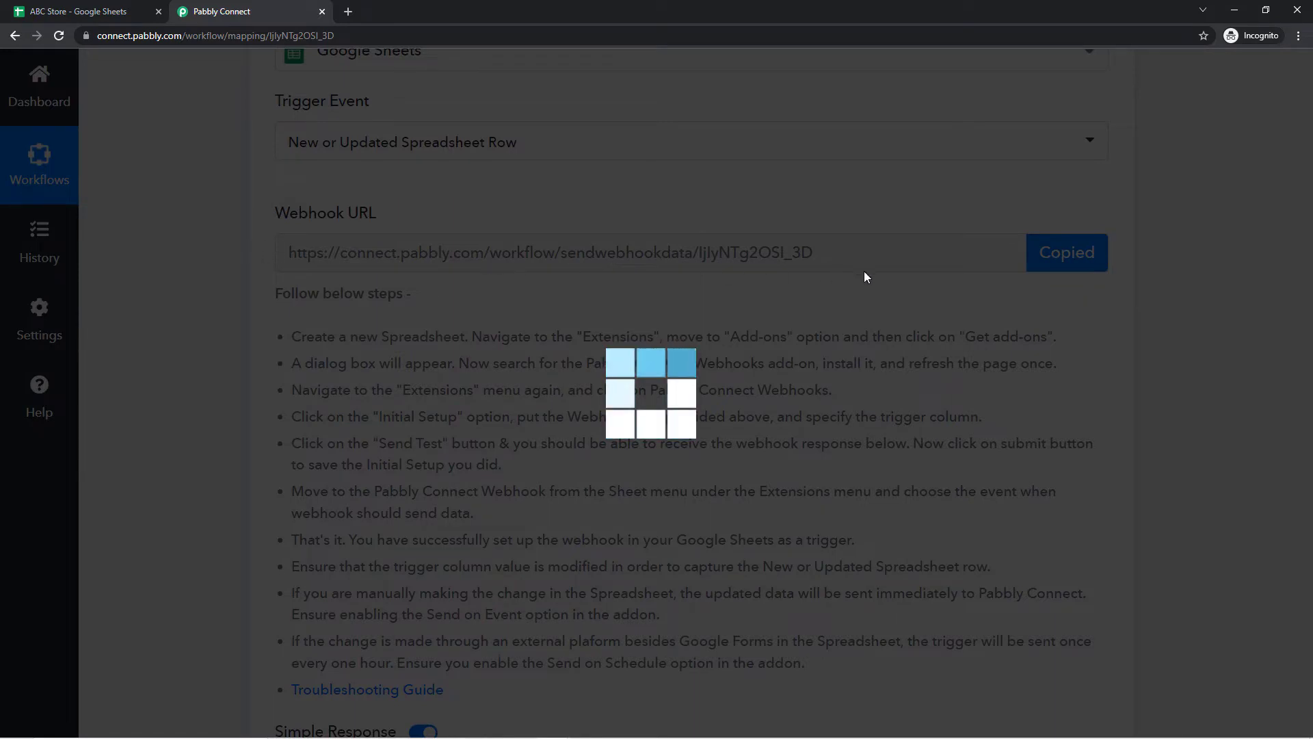
left_click(46, 11)
left_click(499, 305)
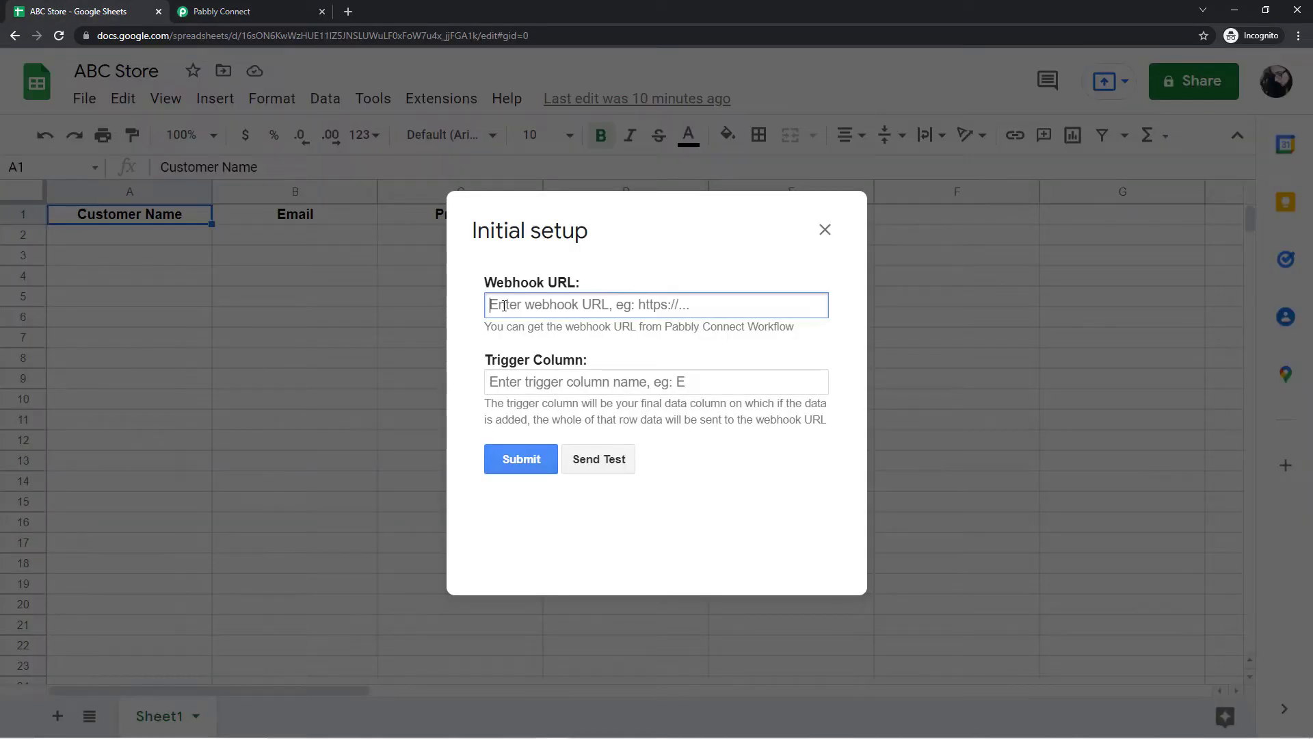
right_click(501, 302)
left_click(537, 417)
Step: Enter D as the trigger column and submit the initial setup
left_click_drag(621, 236, 673, 288)
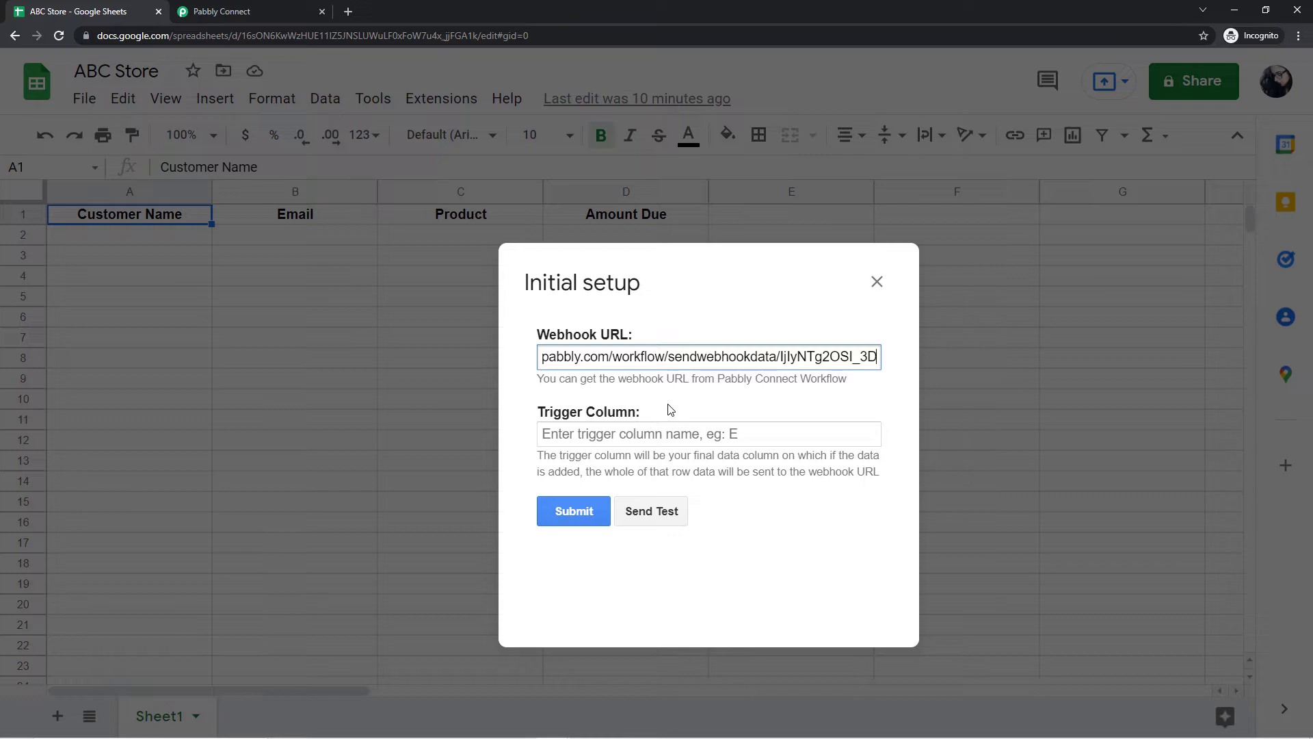
left_click_drag(654, 293, 647, 330)
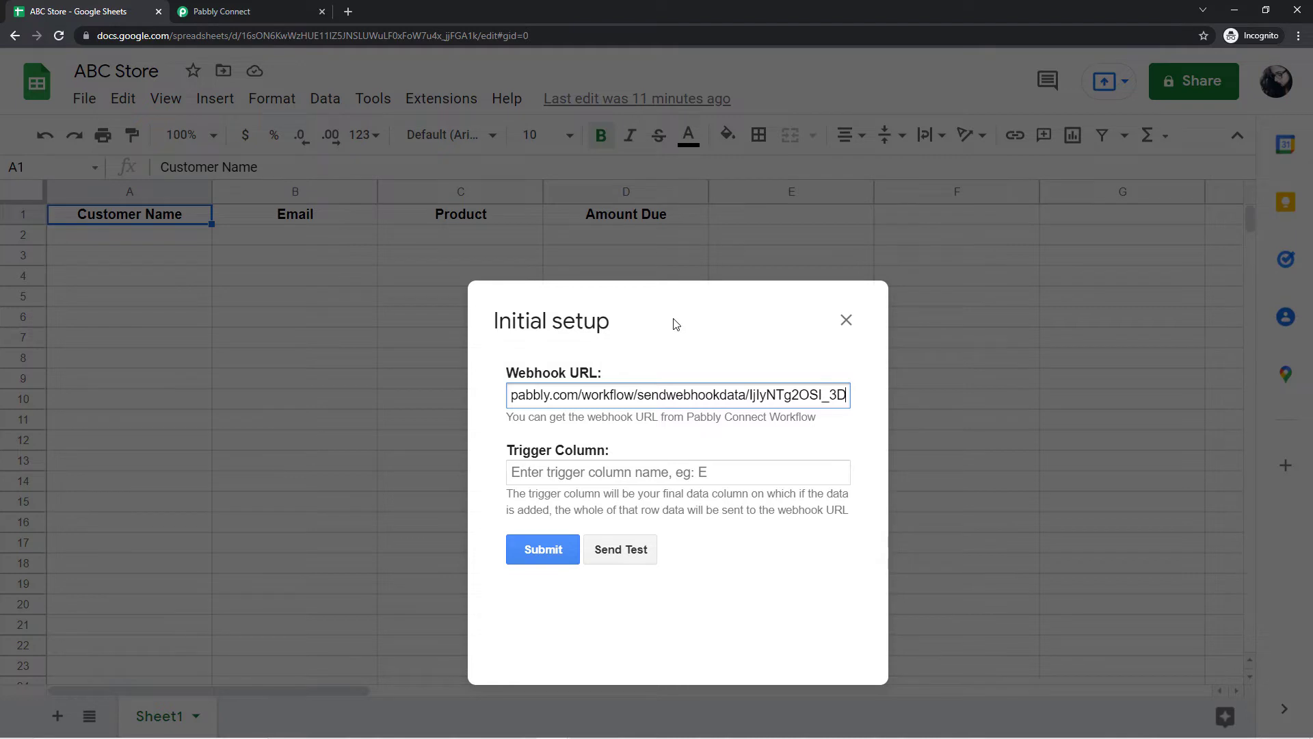
left_click_drag(674, 339, 682, 306)
left_click(574, 435)
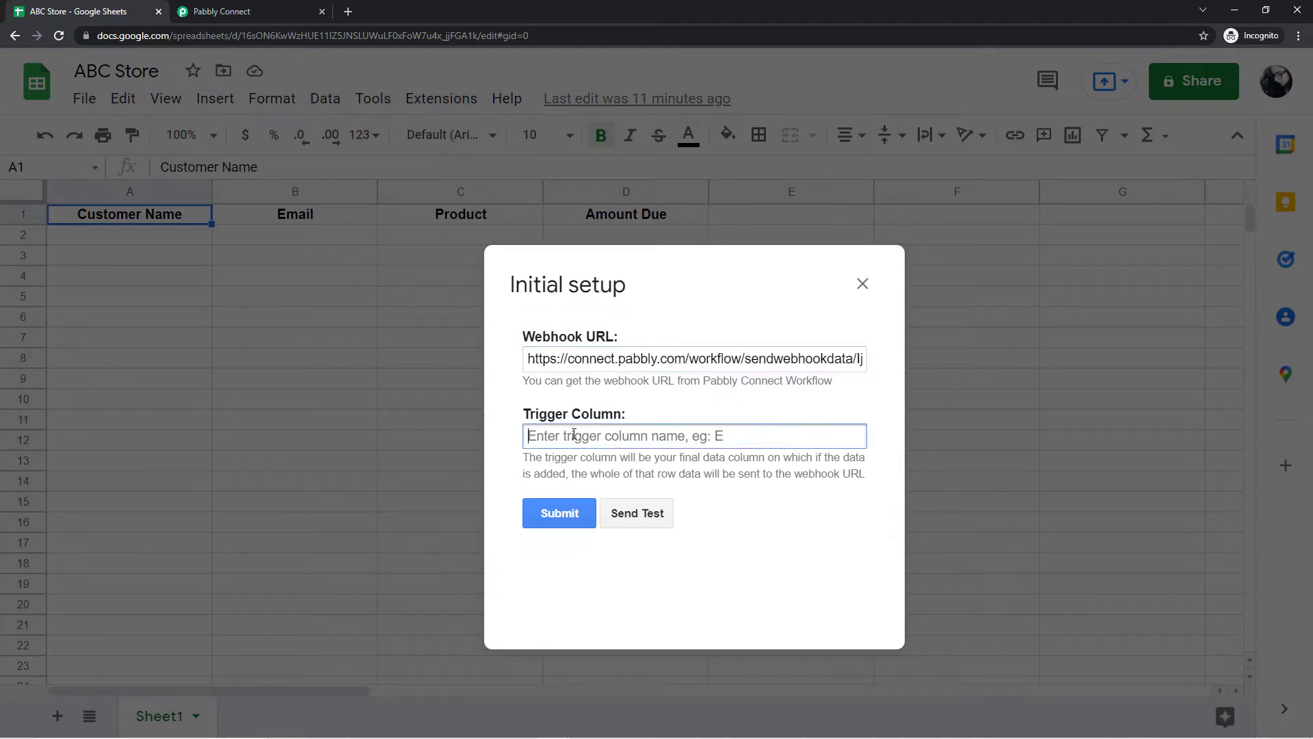
type("D")
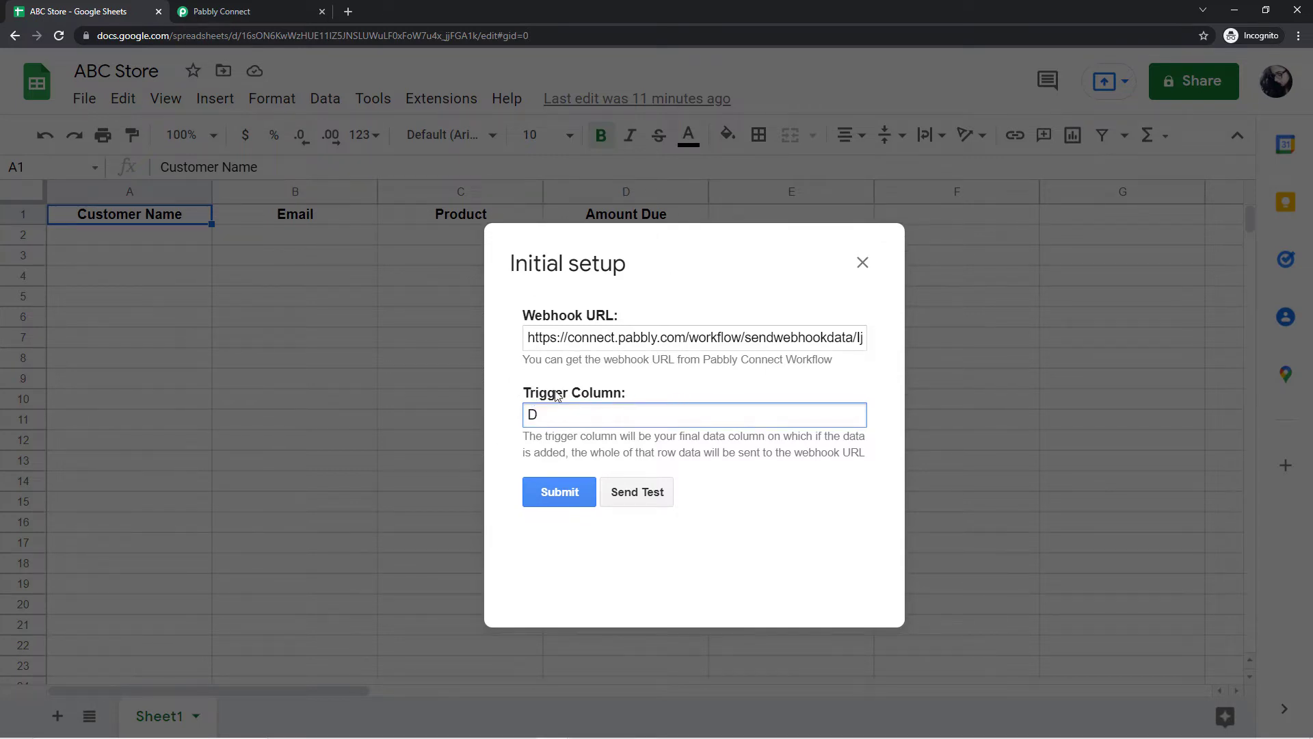
left_click(561, 502)
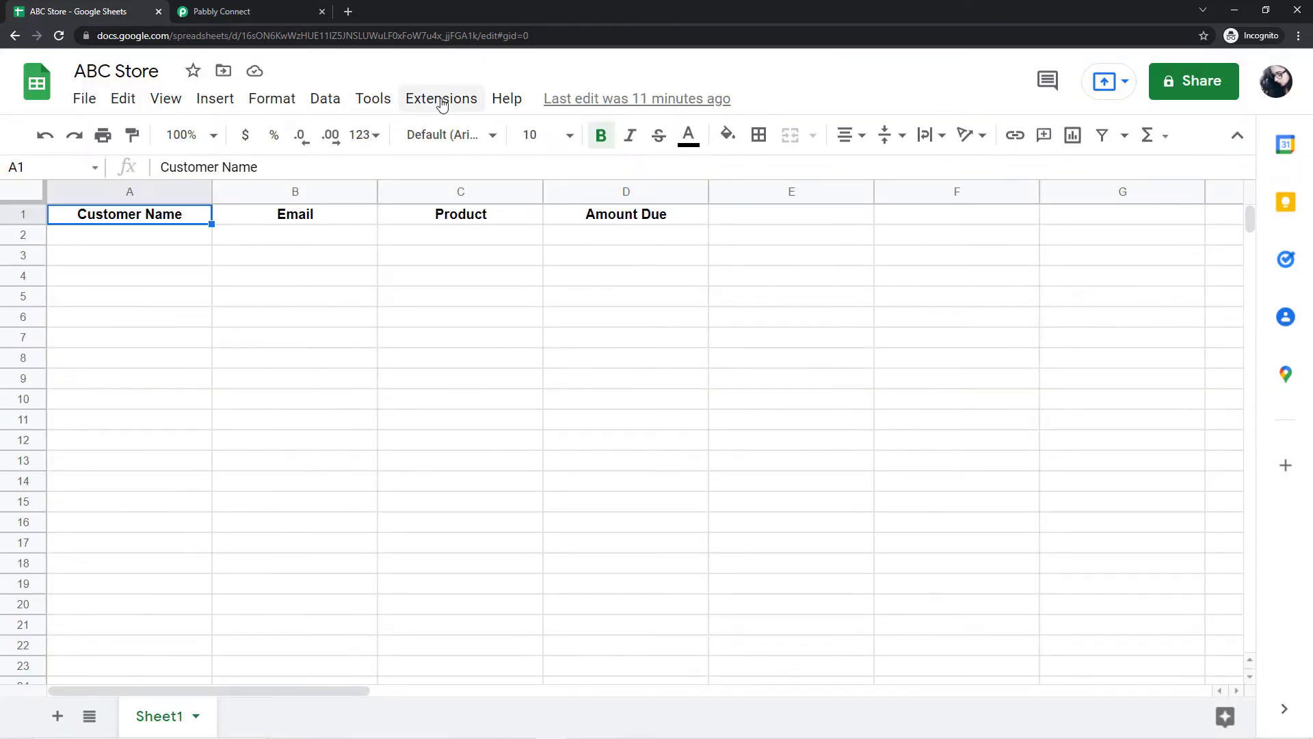
left_click(442, 101)
Step: Enable Send On Event for Pabbly Connect Webhooks, select cell A2, and return to Pabbly Connect
mouse_move(522, 363)
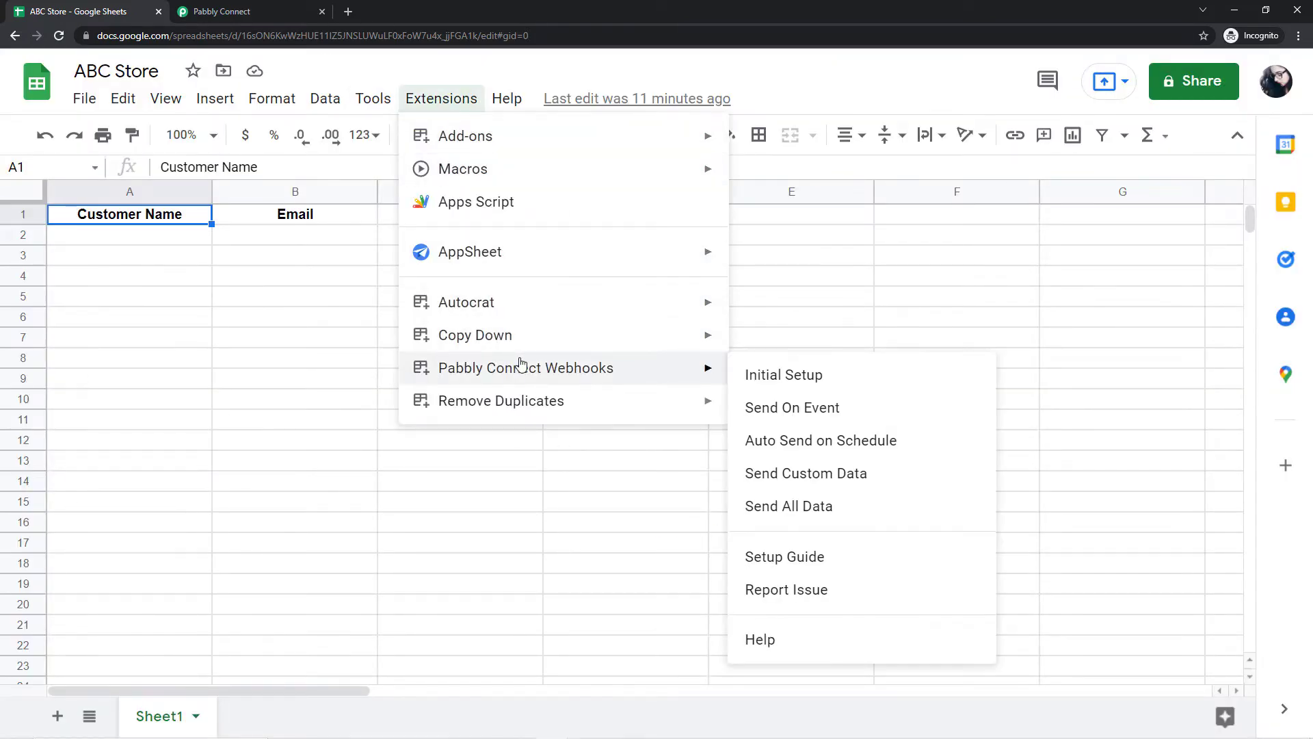
left_click(749, 412)
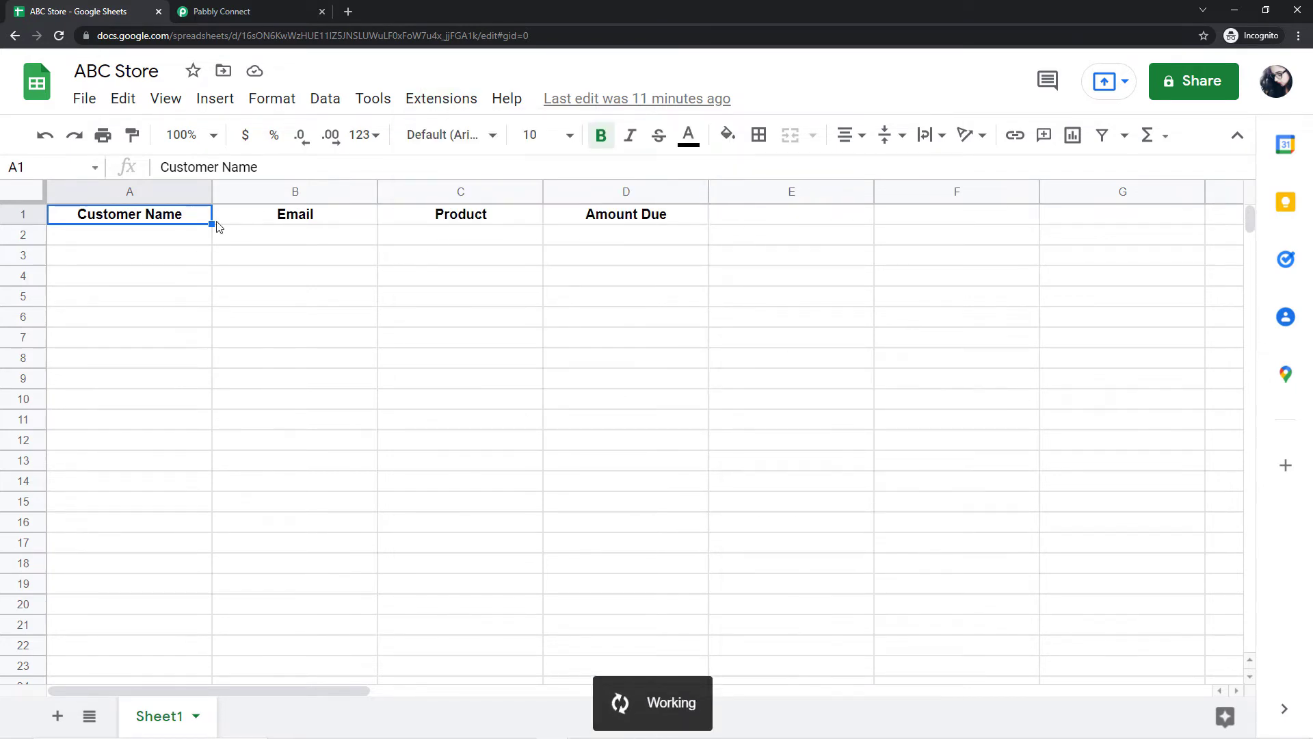
left_click(180, 236)
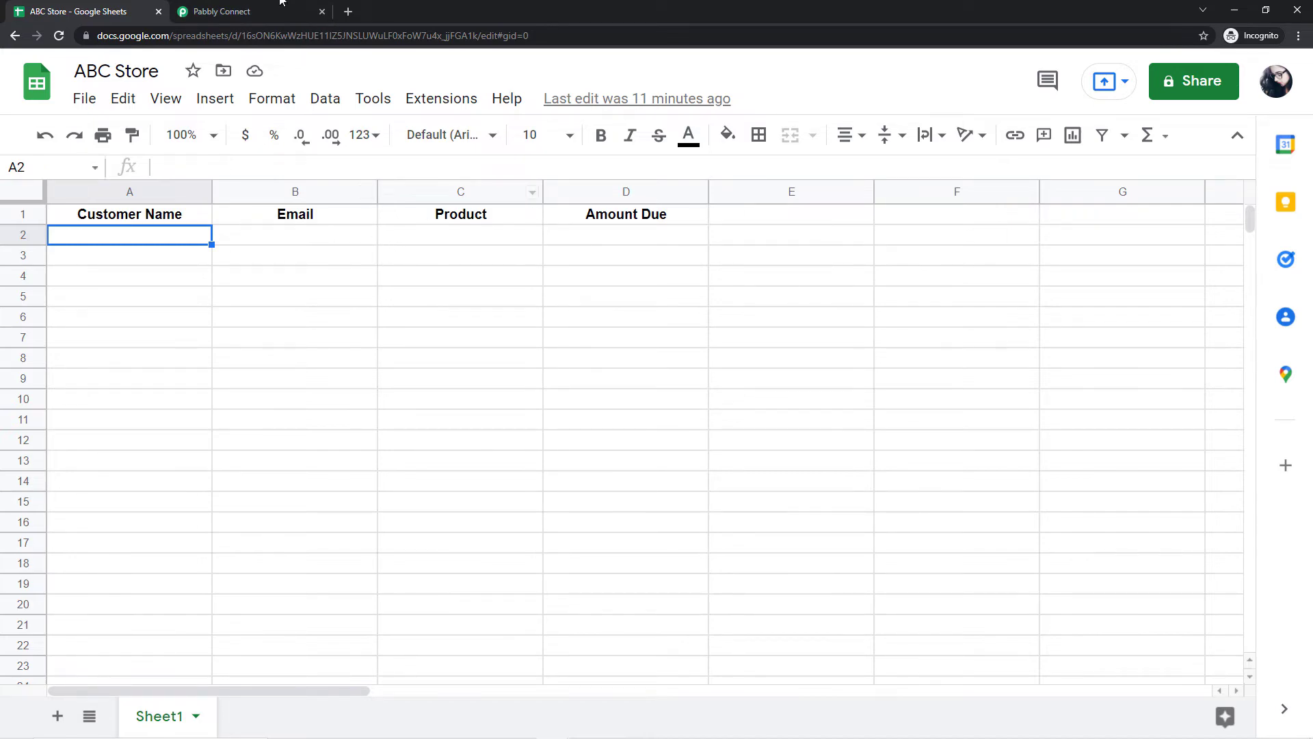
left_click(242, 7)
Step: Confirm the trigger shows Waiting For Webhook Response, then paste the customer's name into cell A2
left_click(470, 218)
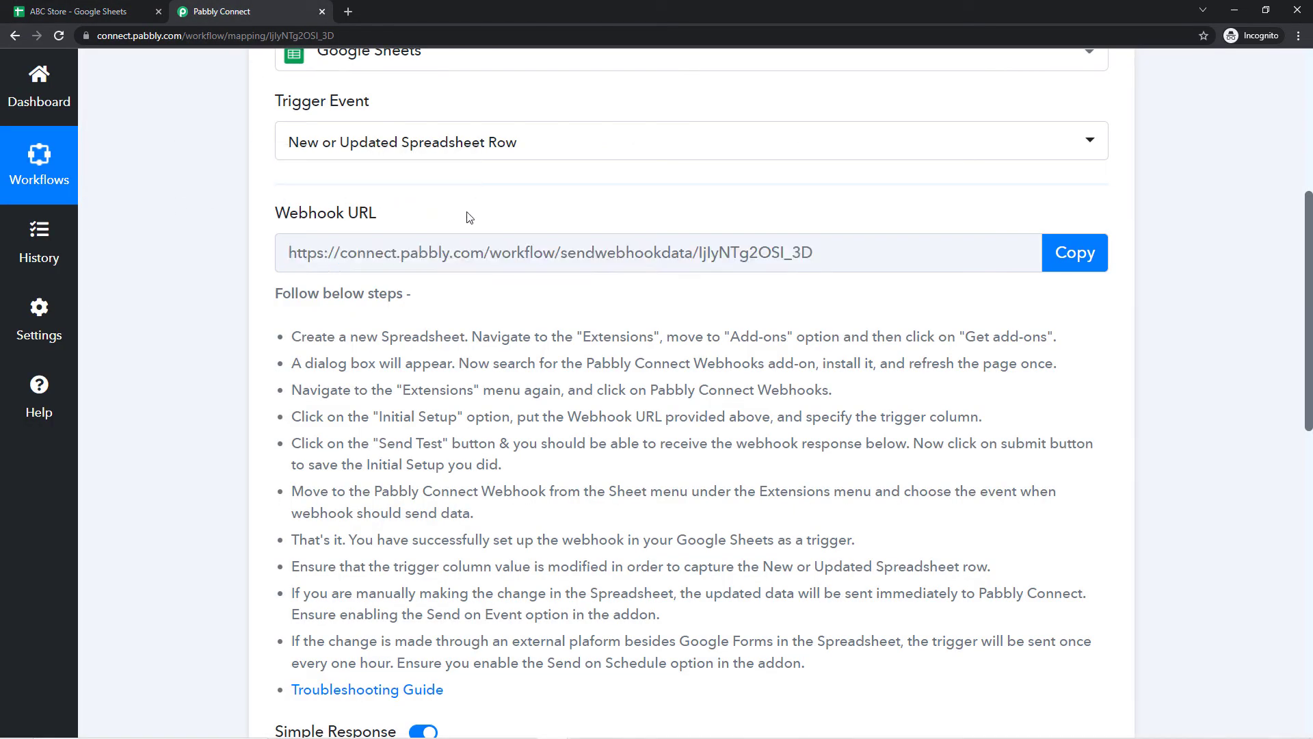
scroll(439, 218, "down", 1)
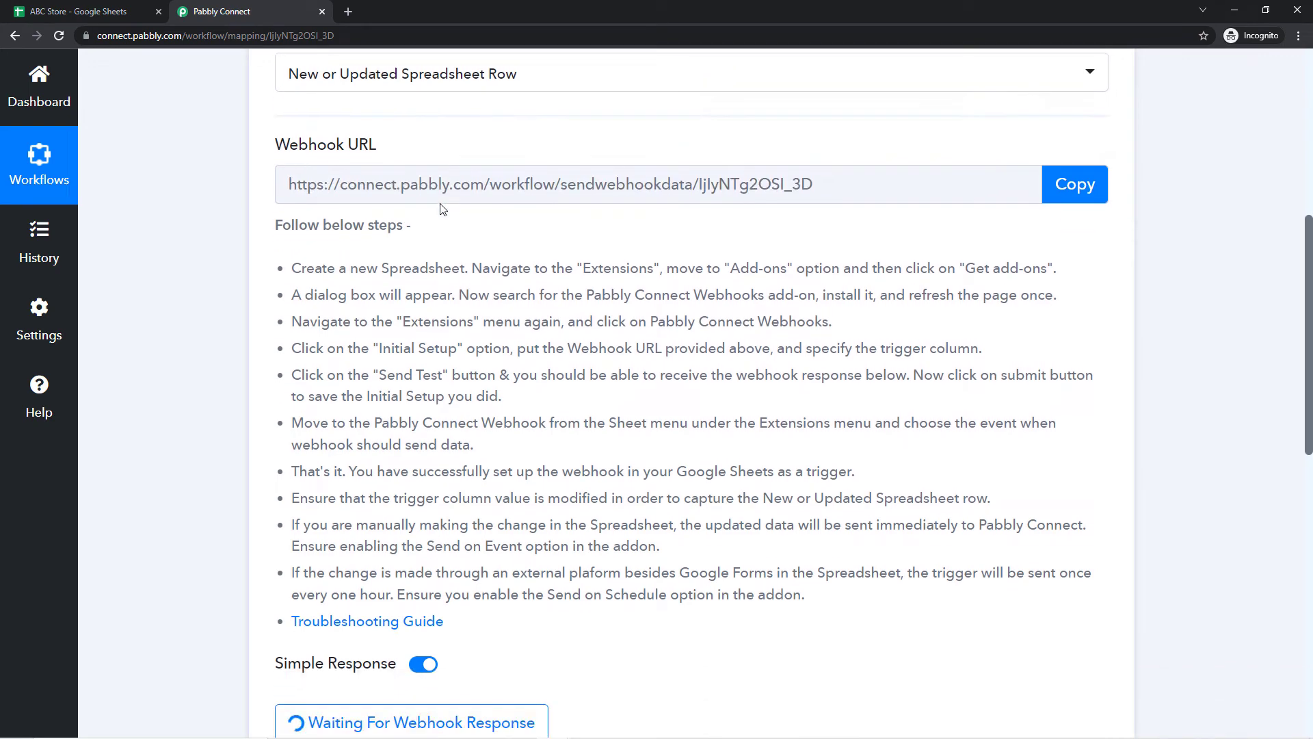
left_click(123, 8)
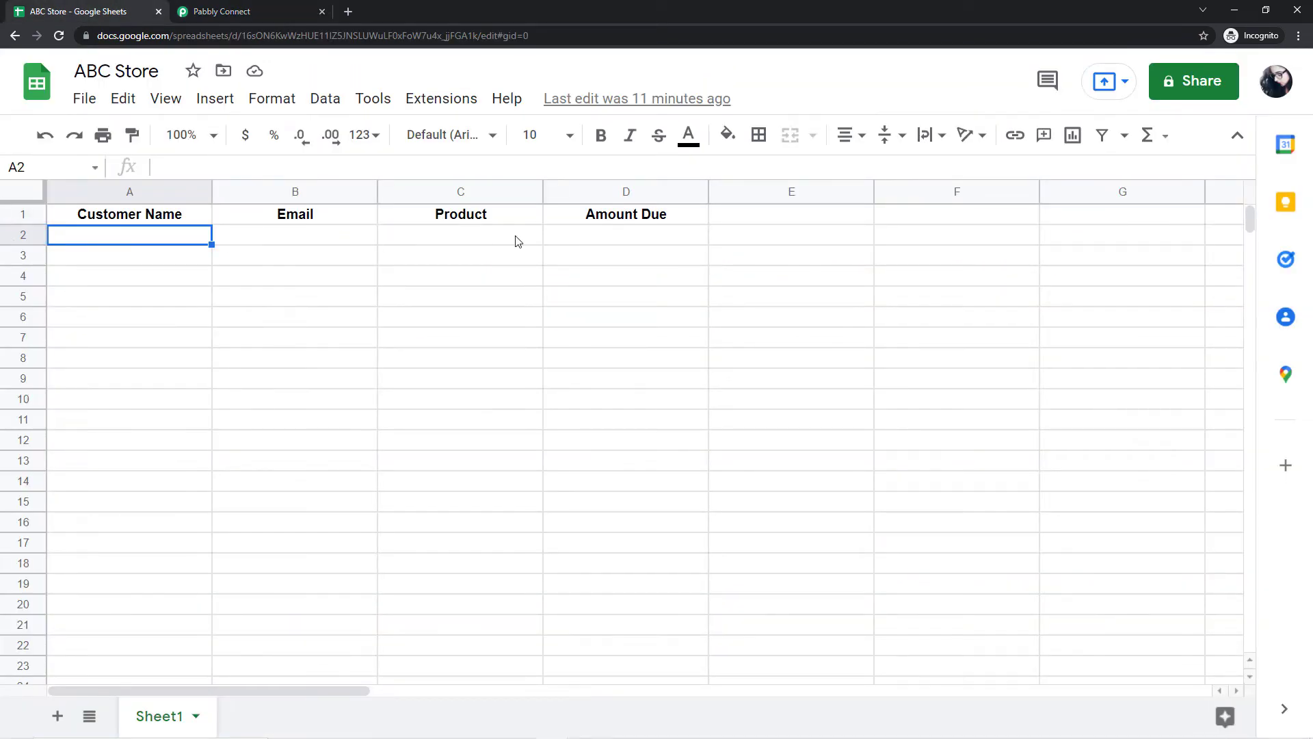
left_click(236, 11)
scroll(411, 353, "down", 3)
scroll(400, 361, "down", 1)
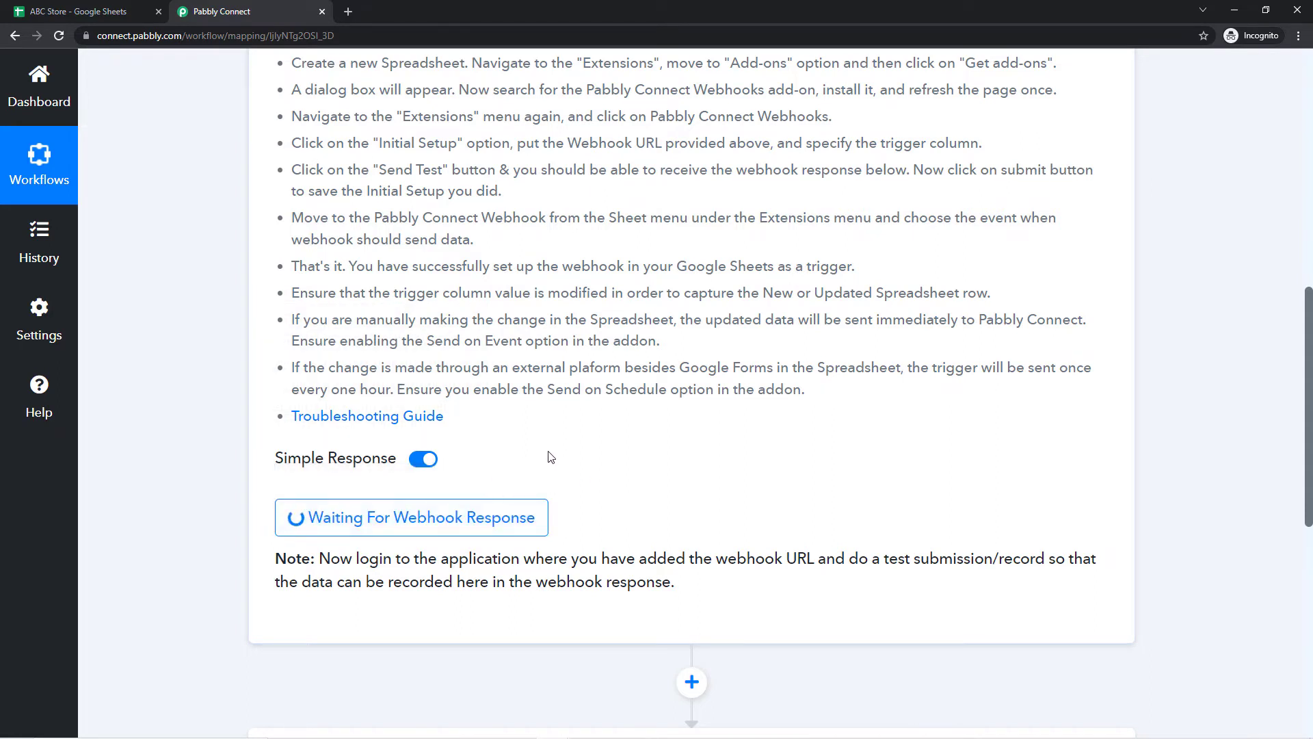
scroll(548, 454, "up", 3)
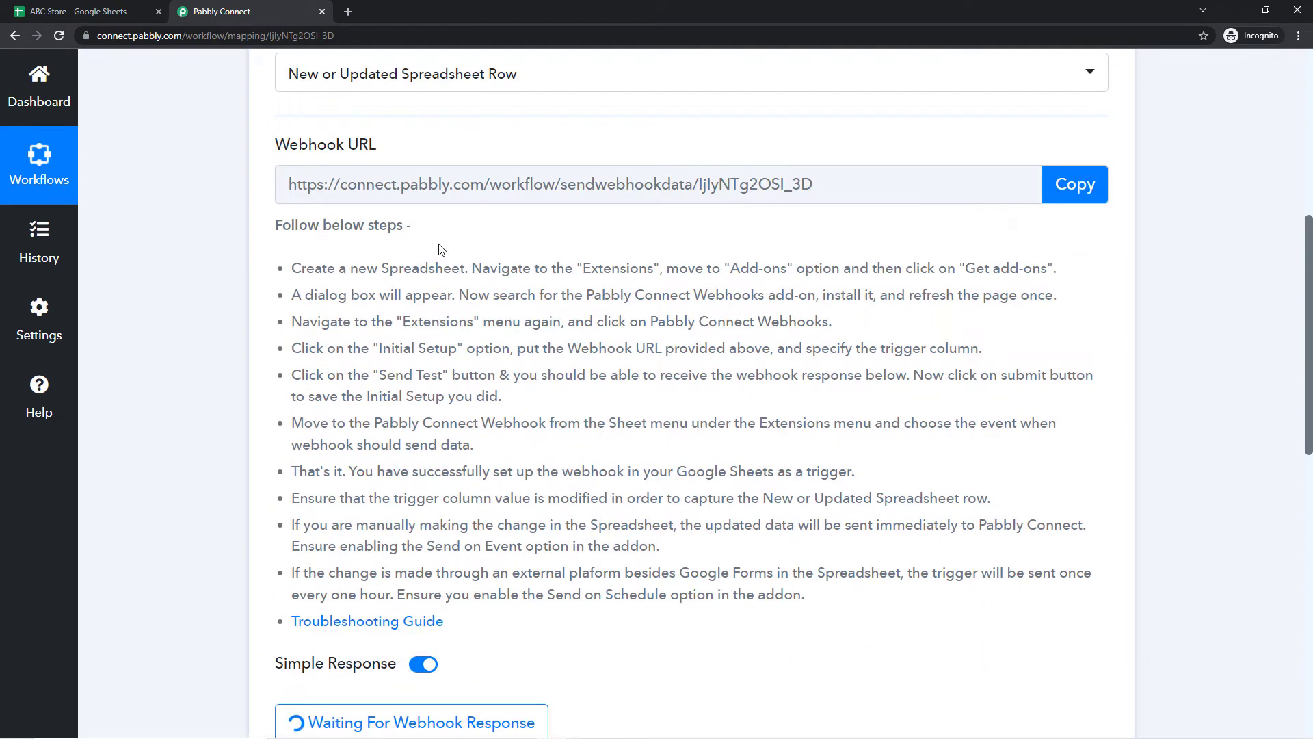
scroll(433, 253, "down", 2)
left_click(63, 6)
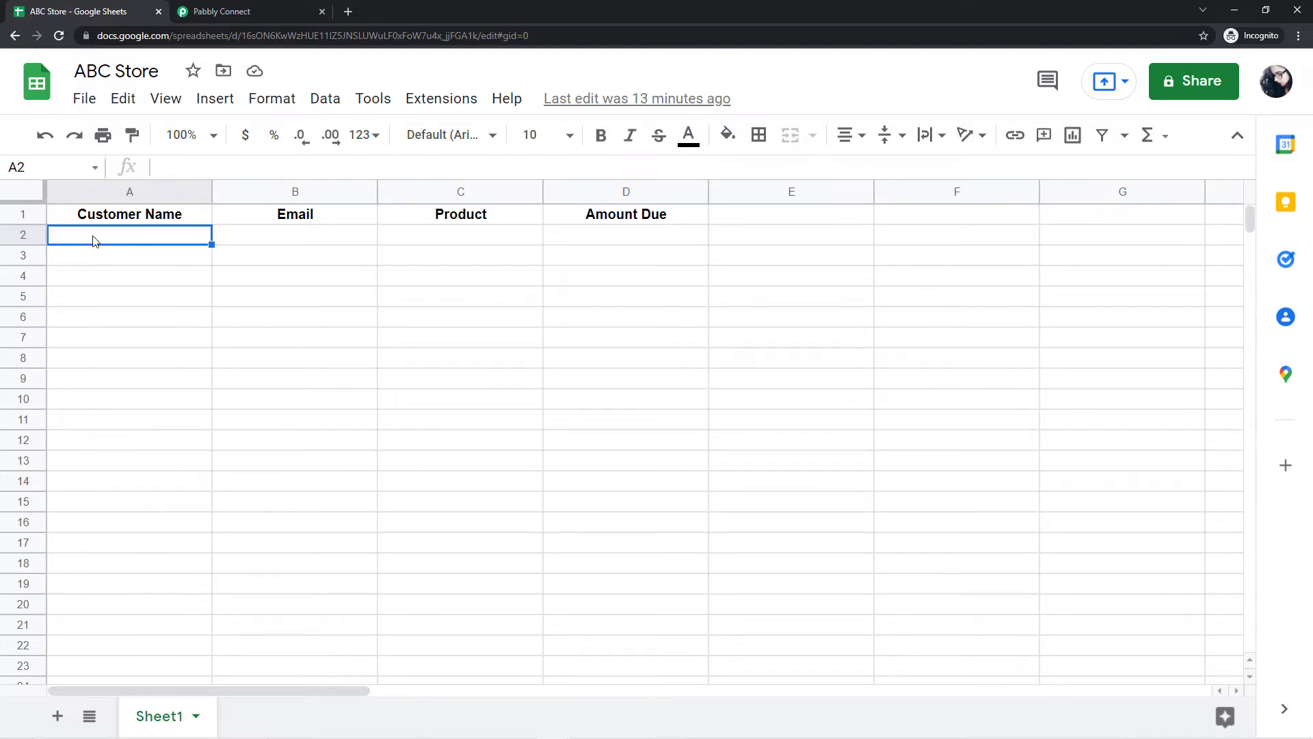
key("ctrl+v")
Step: Fill row 2 with the customer's e-mail, product Drone and amount due Rs. 5000/-
left_click(246, 236)
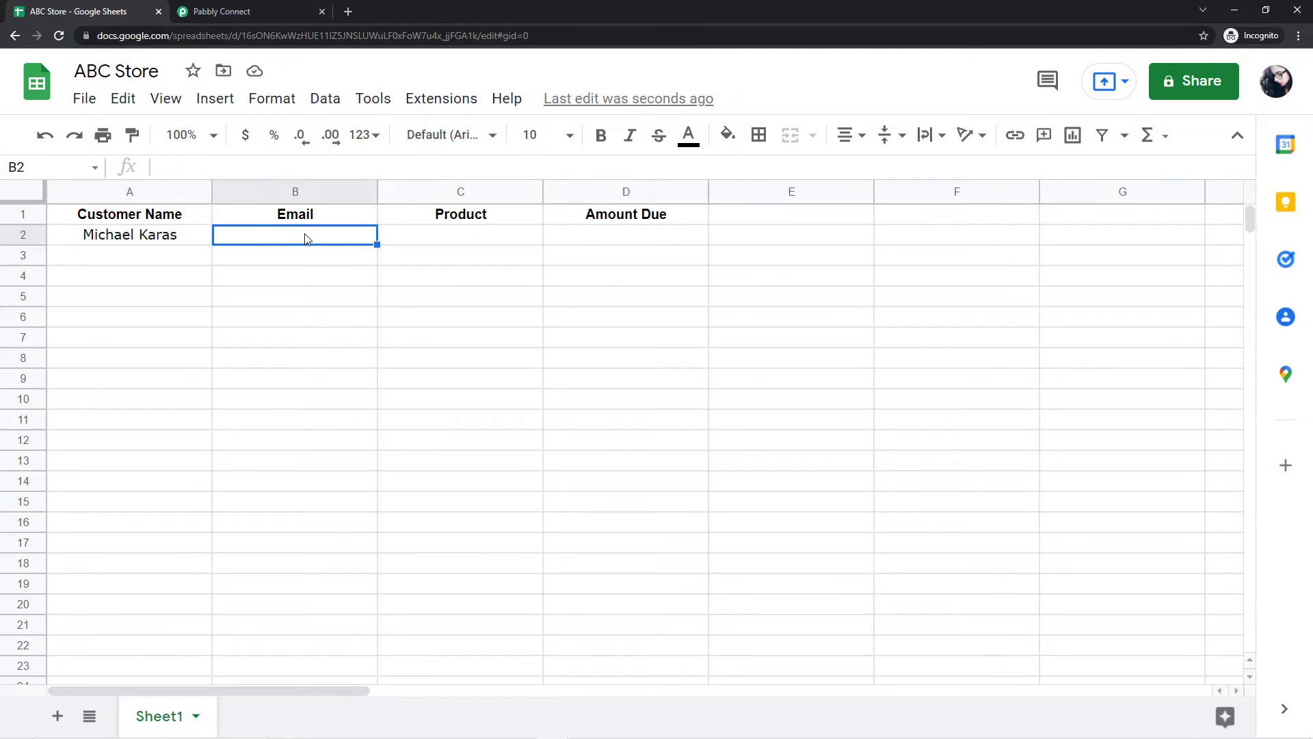
key("ctrl+v")
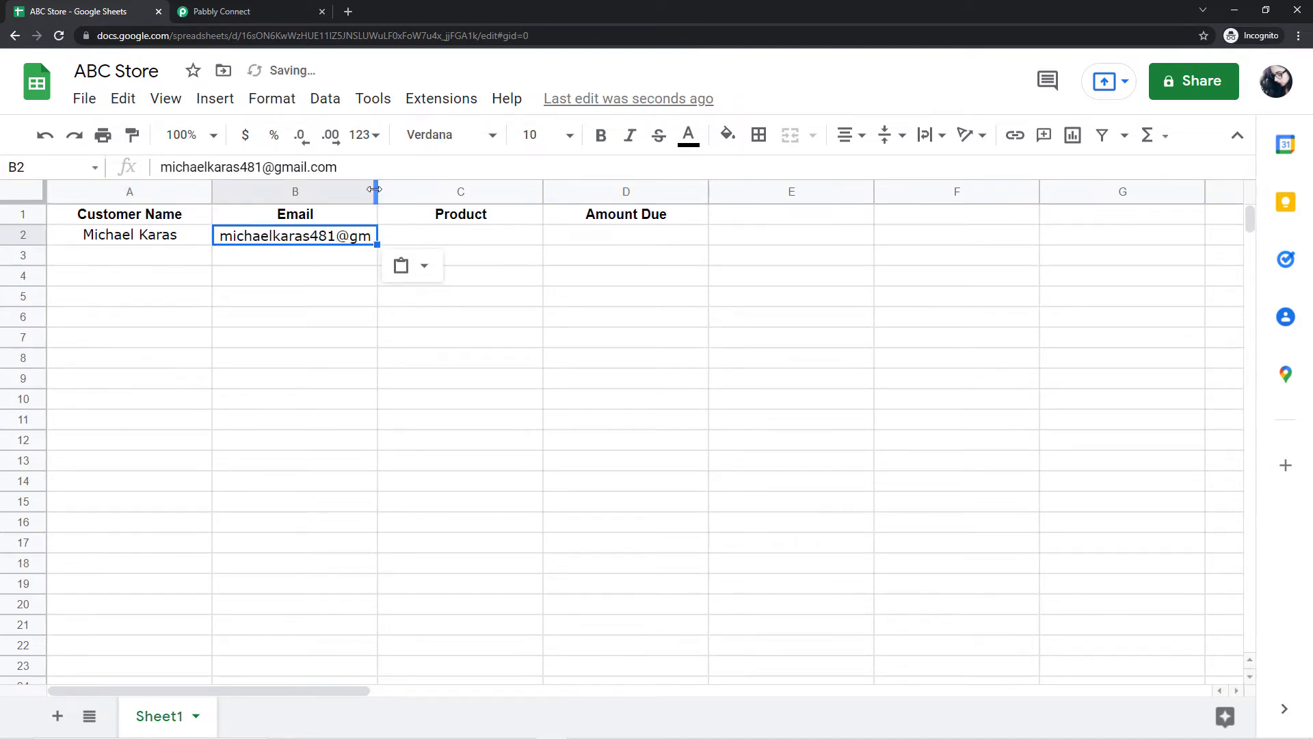
left_click_drag(377, 191, 438, 194)
left_click(489, 235)
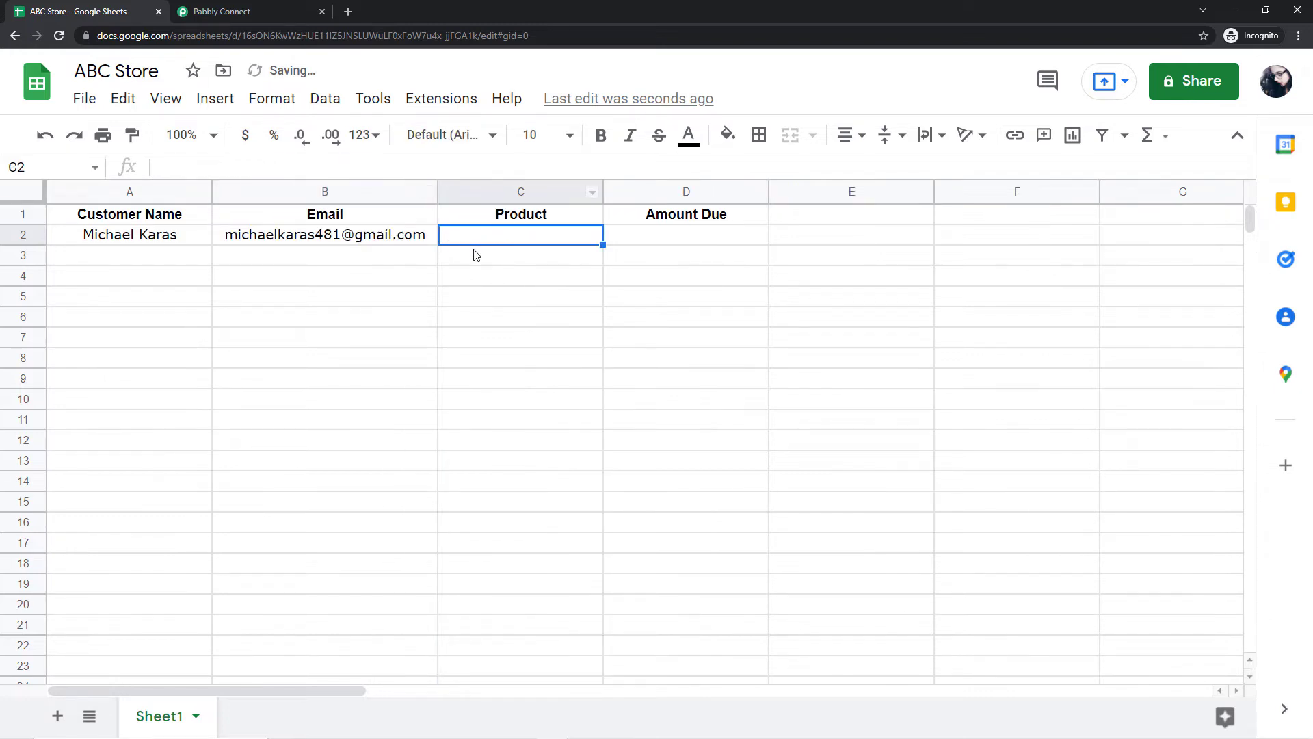
type("Drone")
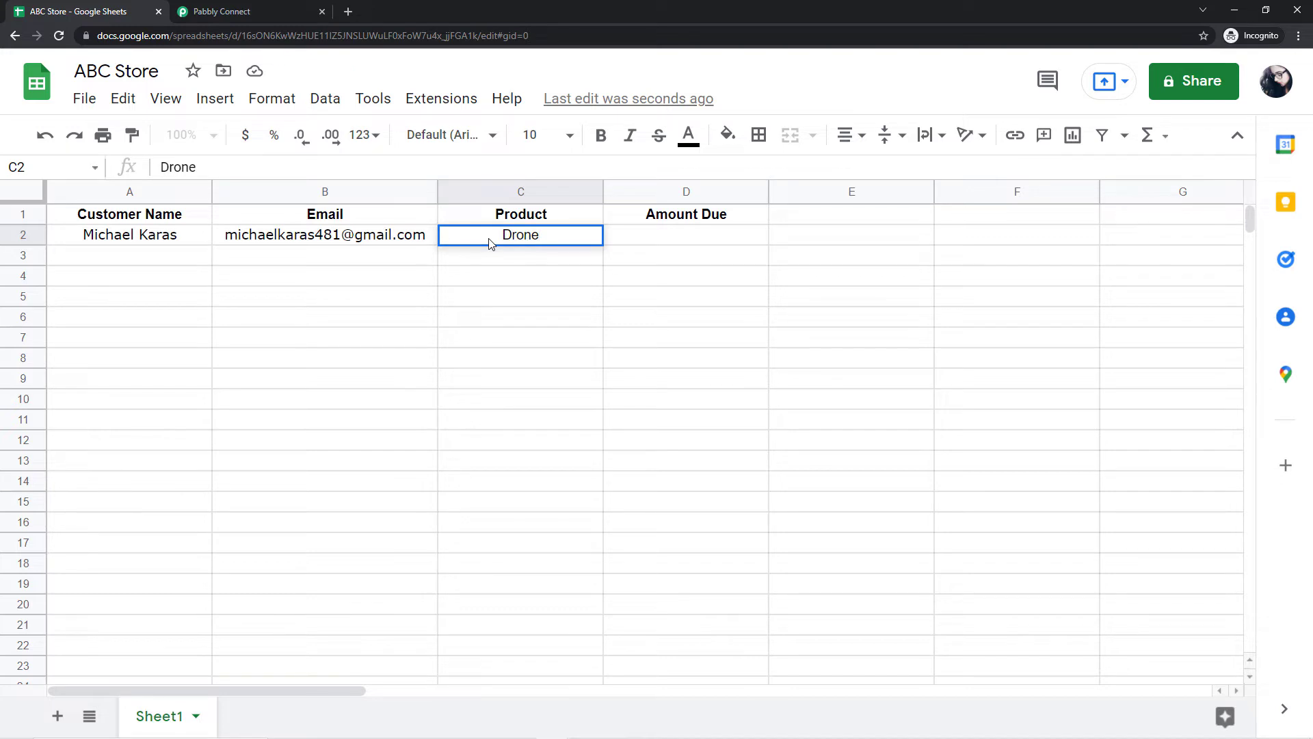
left_click(667, 226)
type("Rs. ")
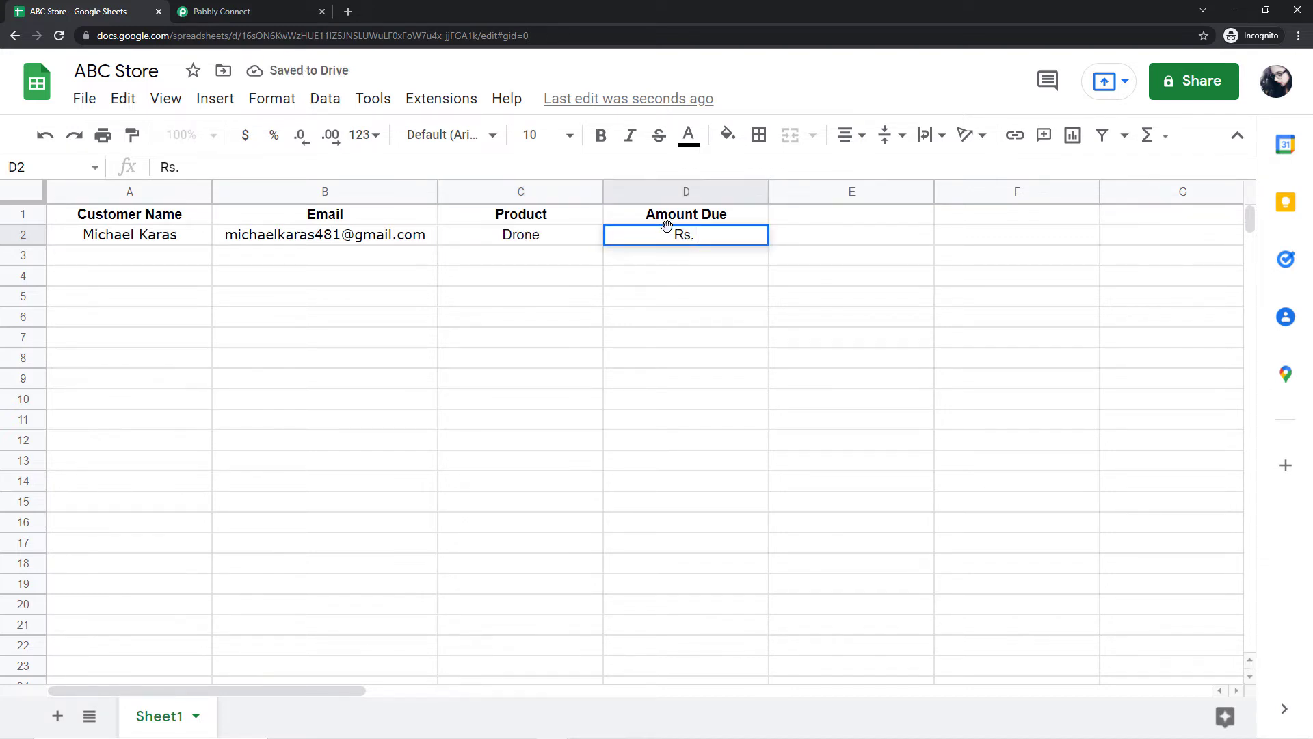
type("5000/-")
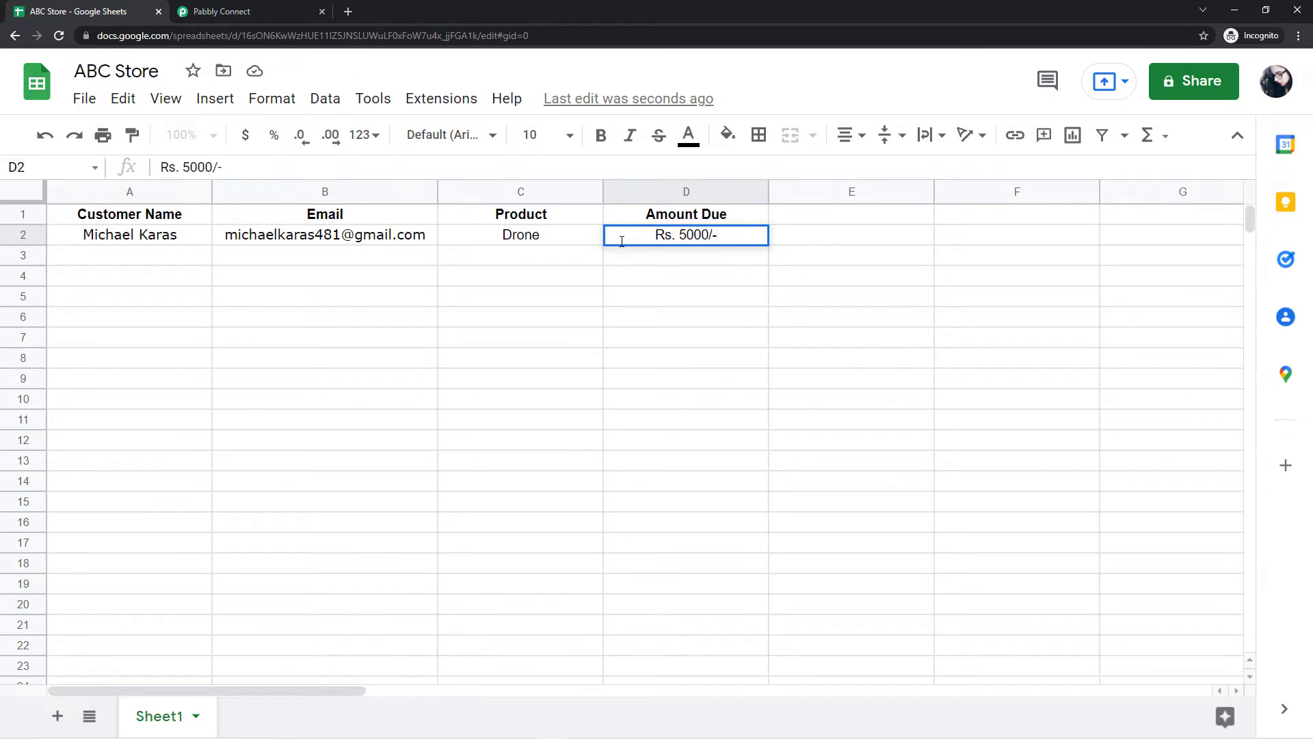
left_click(96, 255)
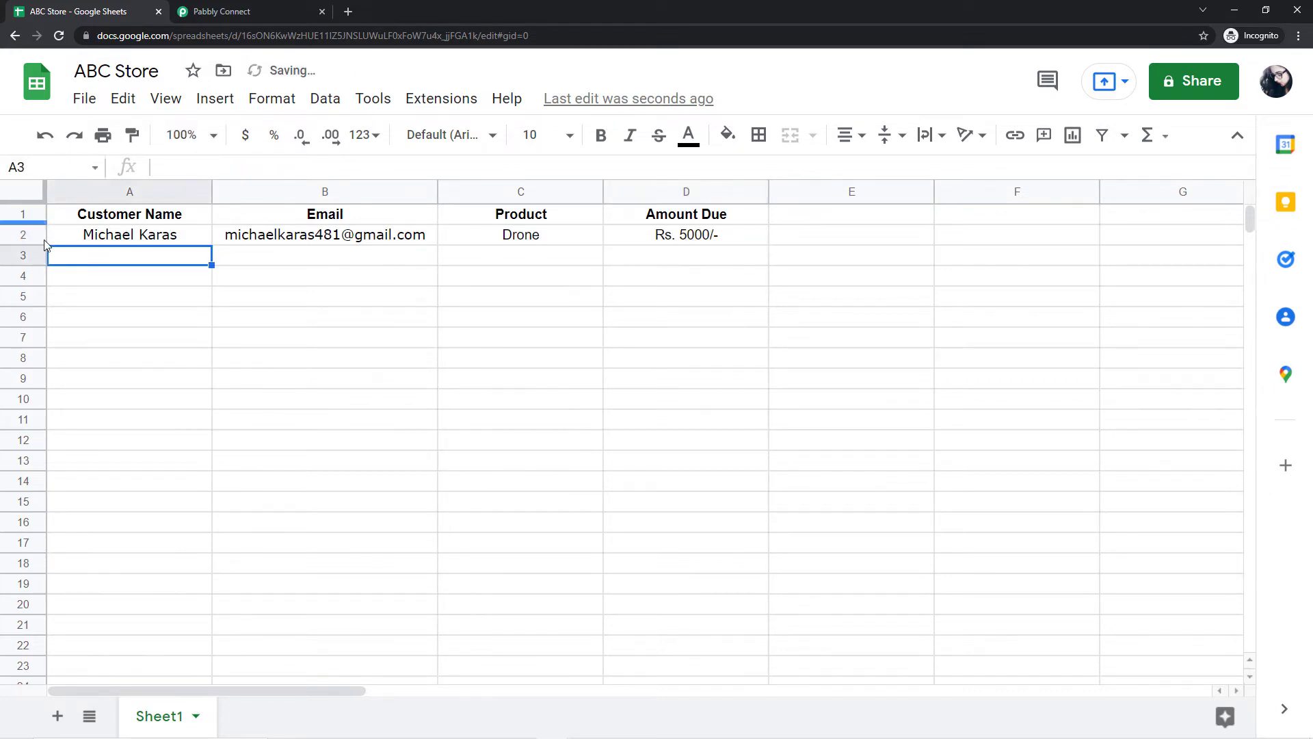
Step: Review the completed row 2 cells A2–D2, then return to the Pabbly Connect workflow
left_click(93, 235)
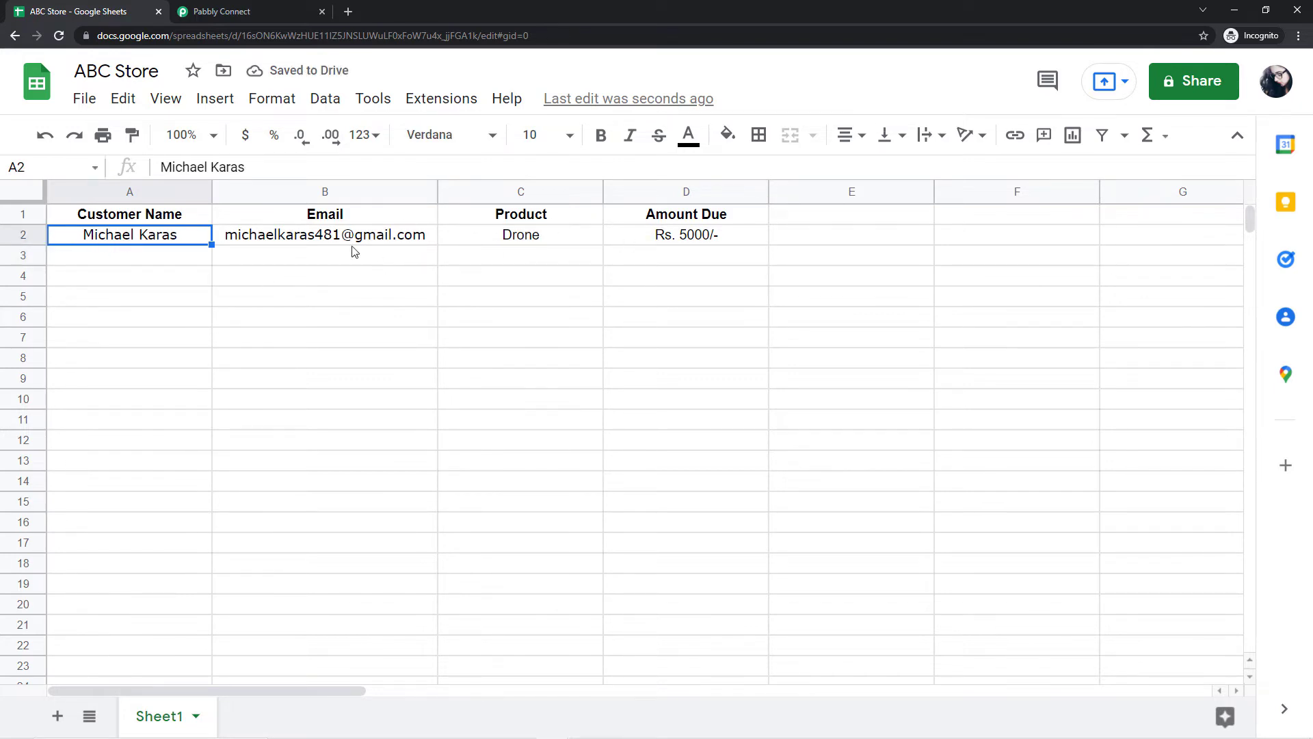
left_click(328, 236)
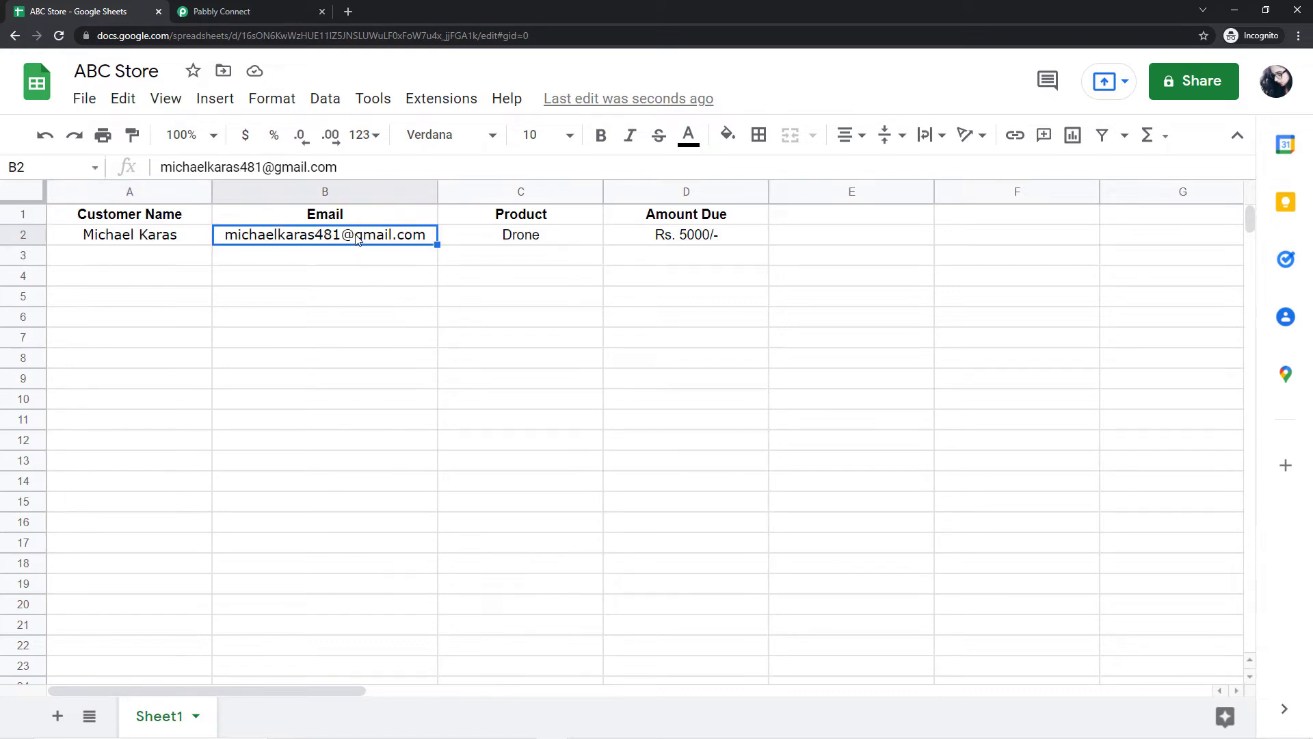
left_click(528, 238)
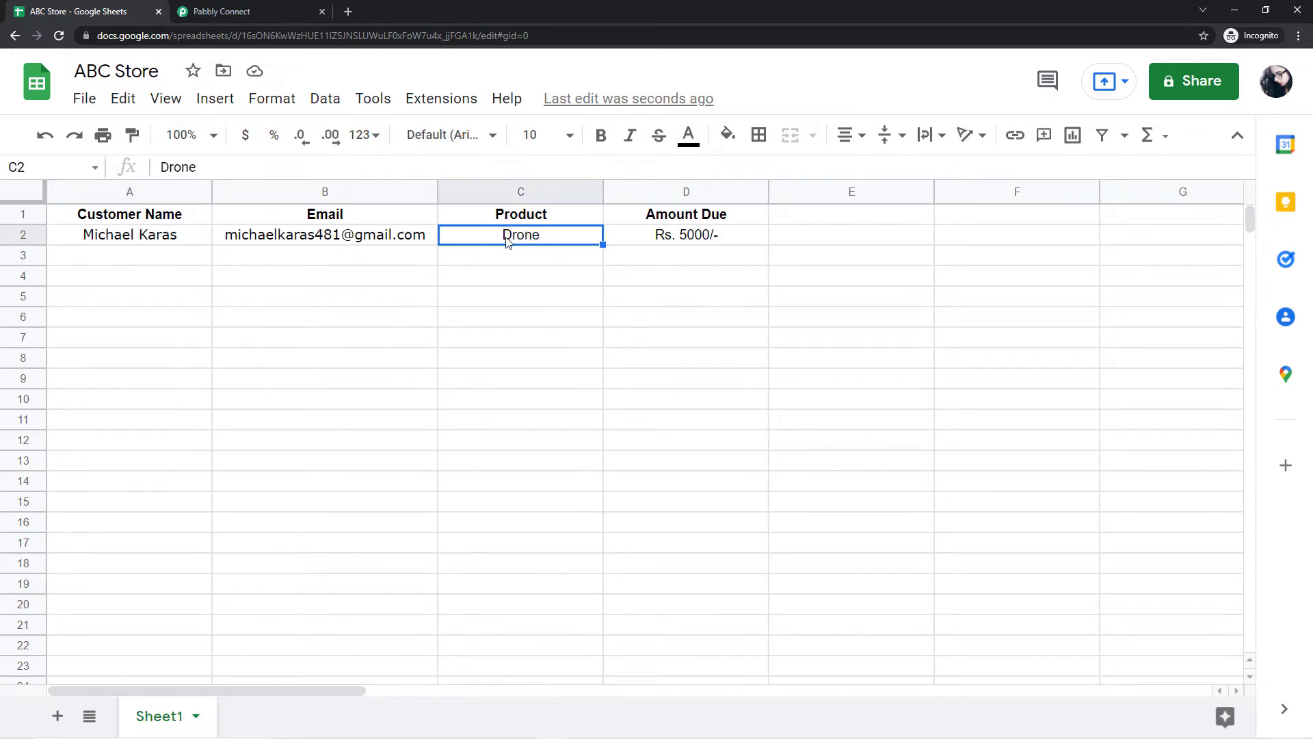
left_click(662, 238)
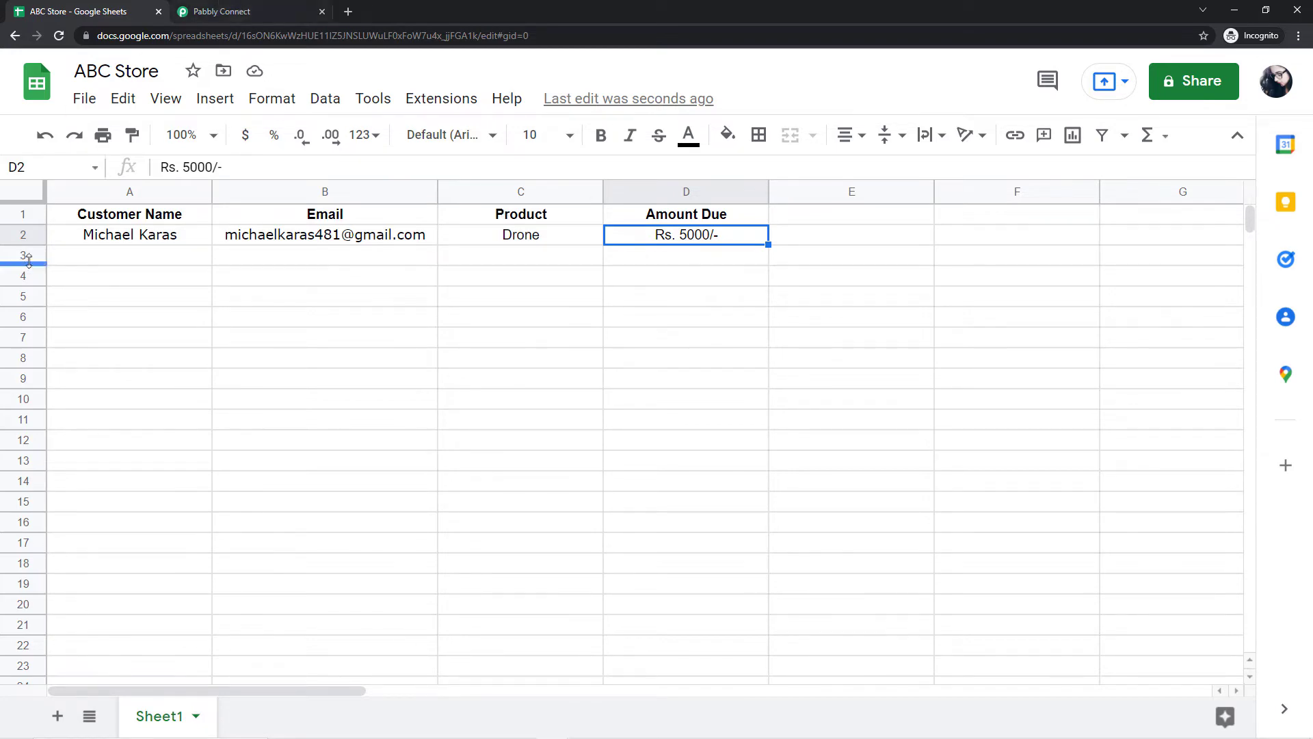
left_click(252, 11)
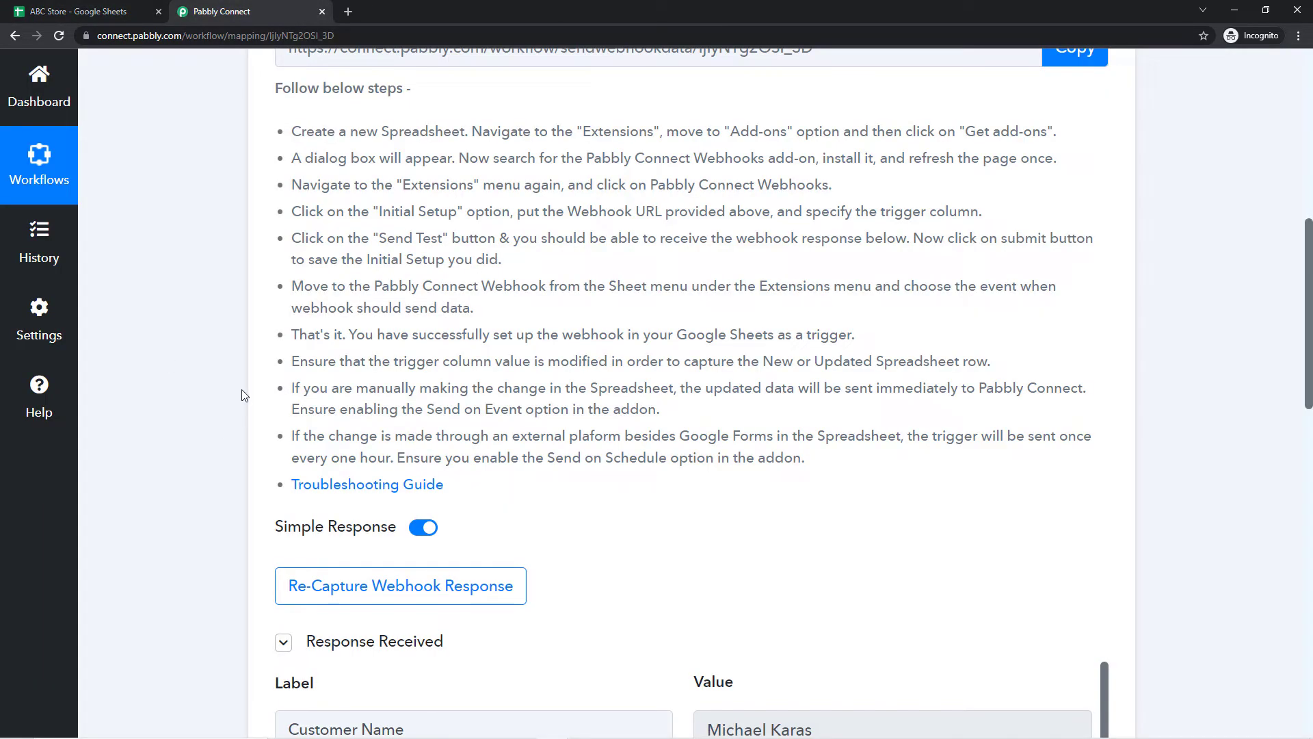
scroll(237, 373, "down", 3)
scroll(197, 353, "down", 1)
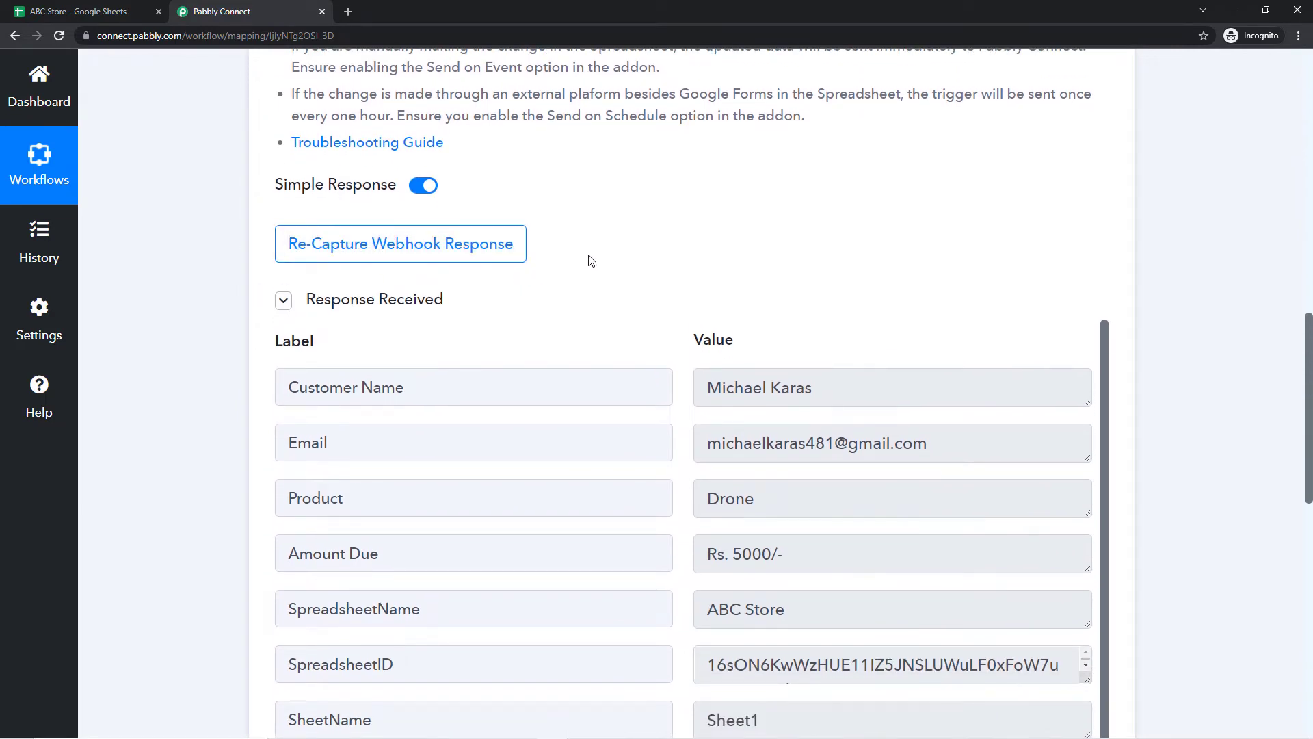
scroll(556, 288, "down", 2)
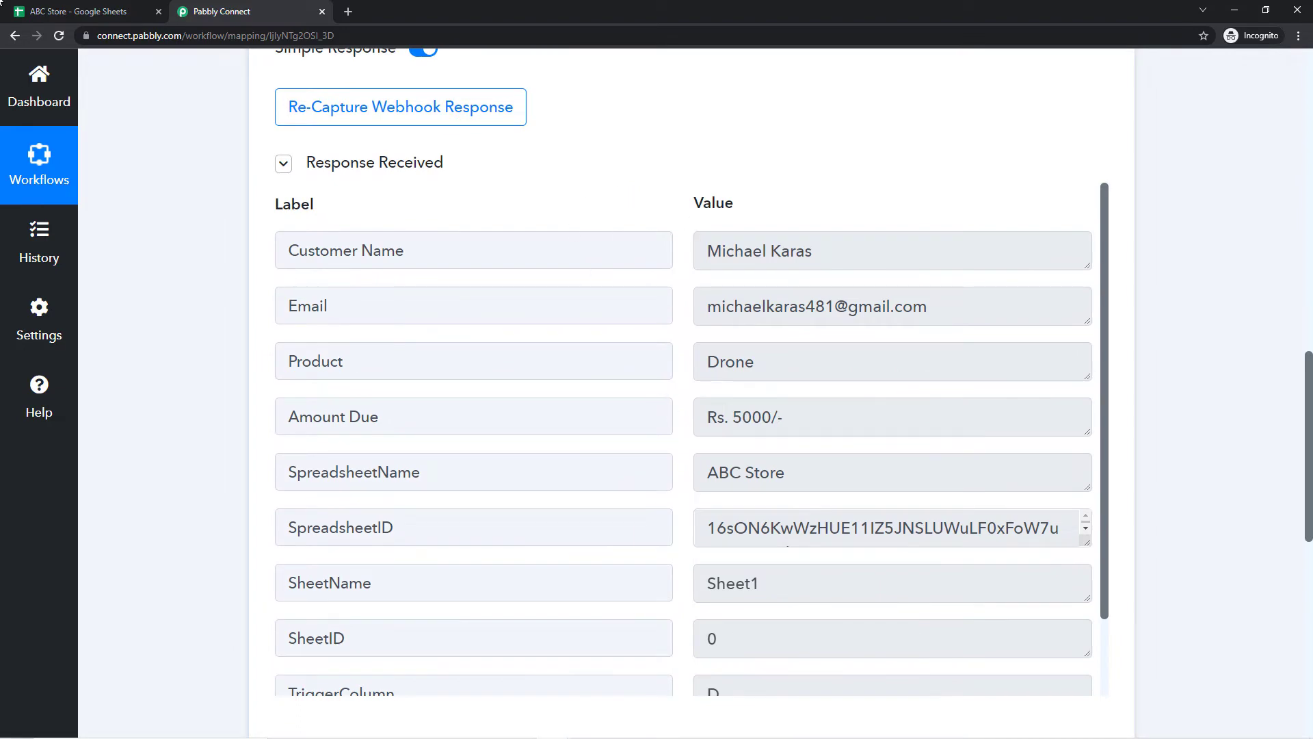
left_click(22, 10)
left_click(277, 5)
left_click_drag(835, 250, 669, 252)
left_click_drag(964, 304, 708, 315)
left_click(674, 279)
left_click_drag(792, 367, 652, 380)
left_click_drag(814, 416, 680, 376)
left_click(679, 375)
left_click(47, 14)
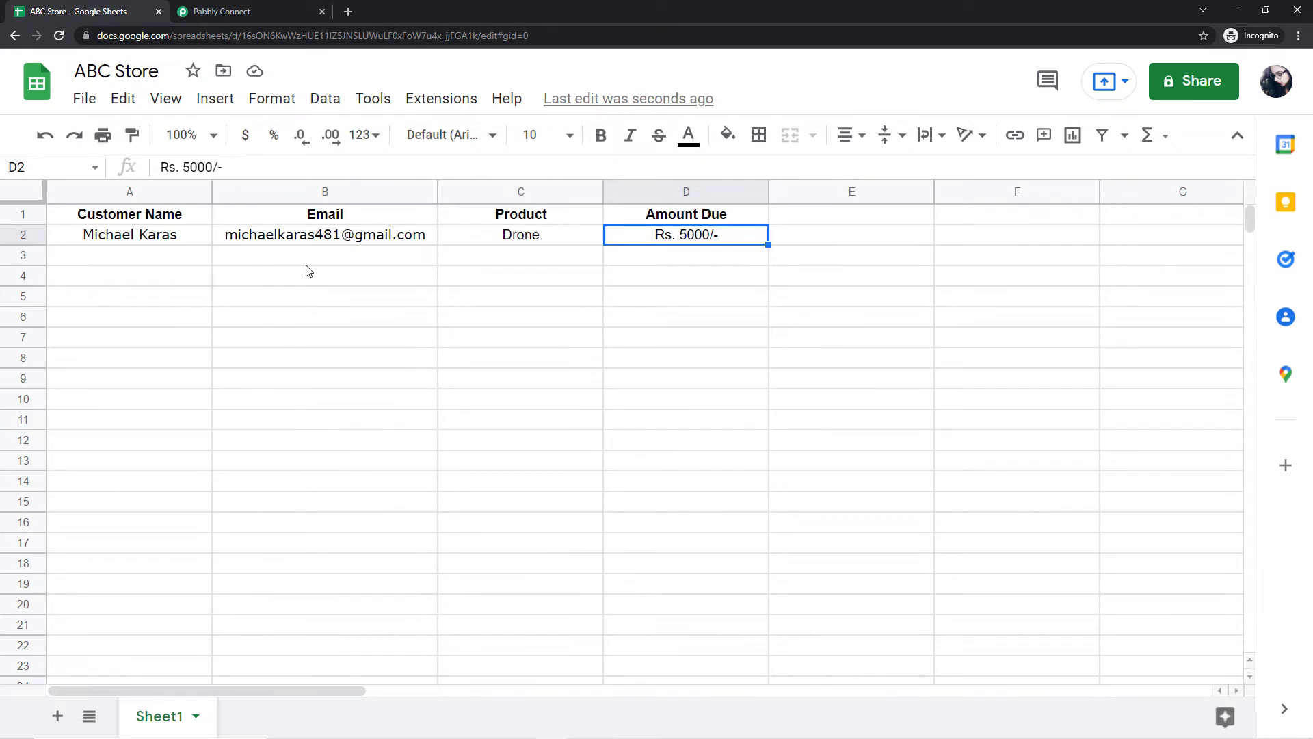
left_click(233, 8)
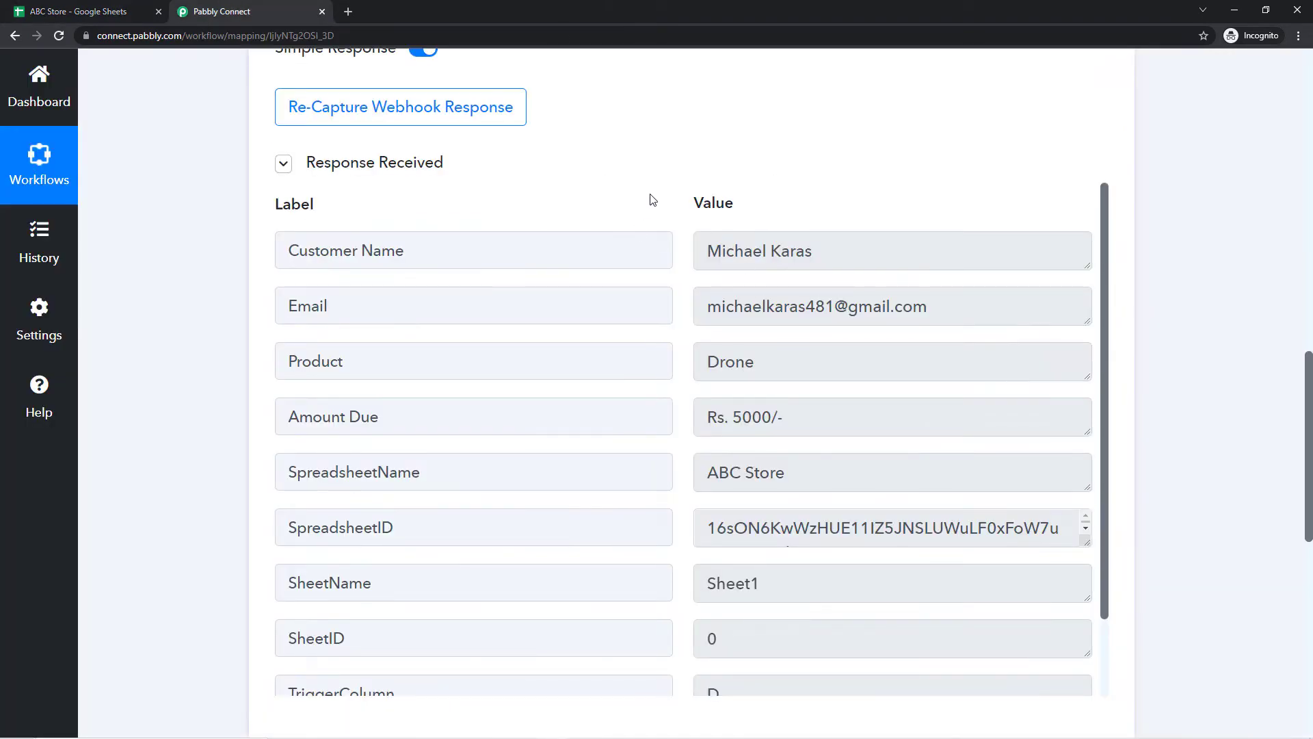
scroll(235, 240, "down", 2)
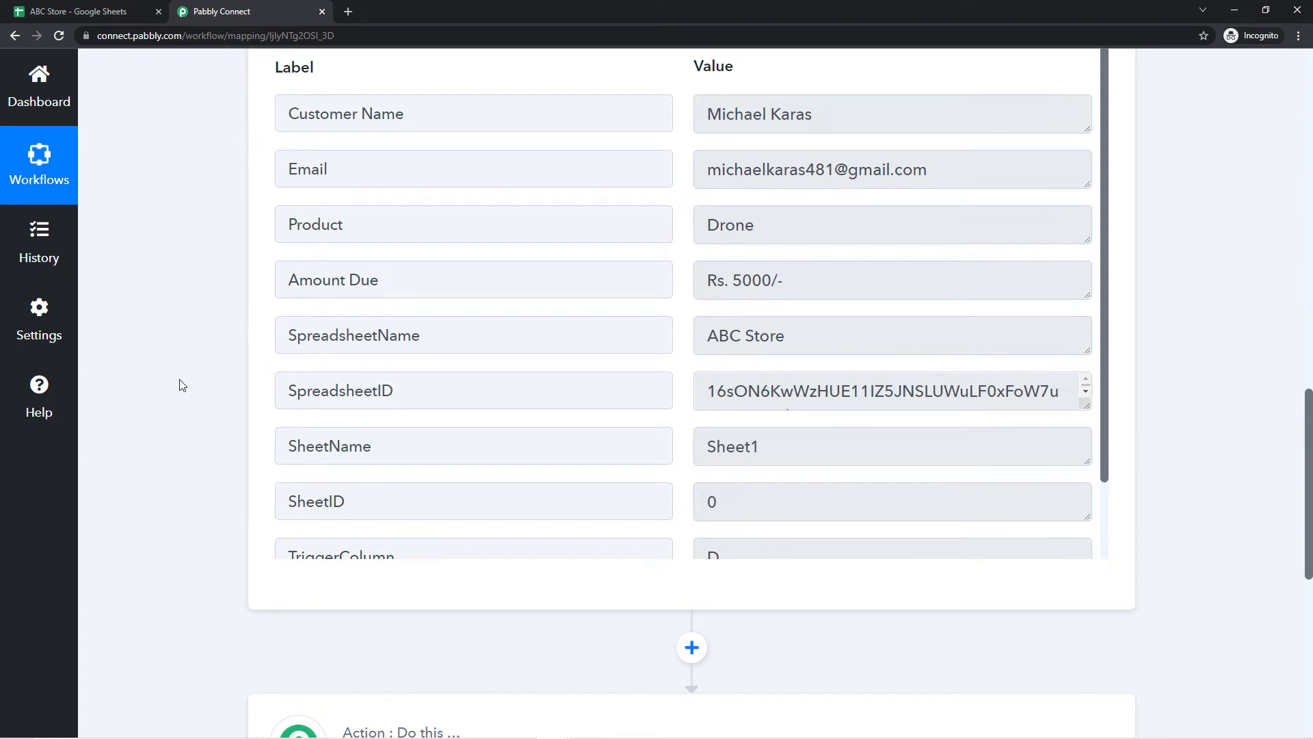
left_click(76, 12)
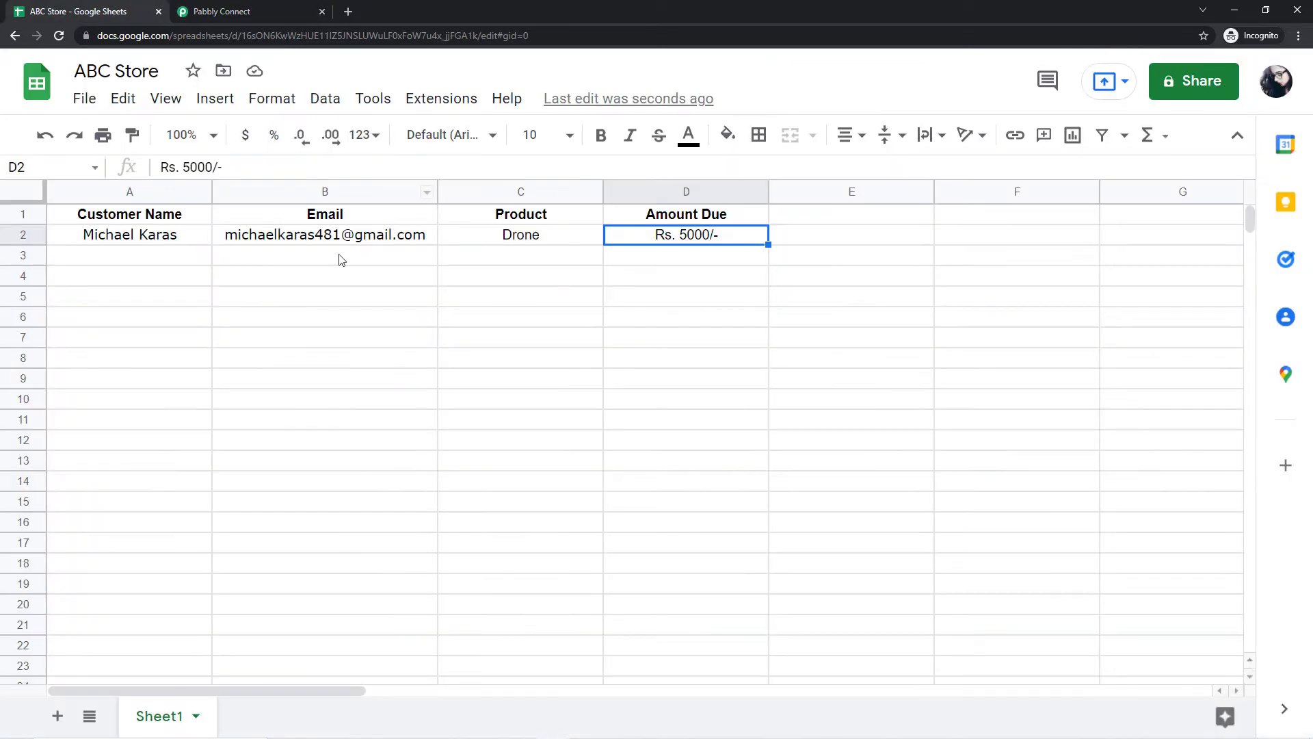
left_click(288, 236)
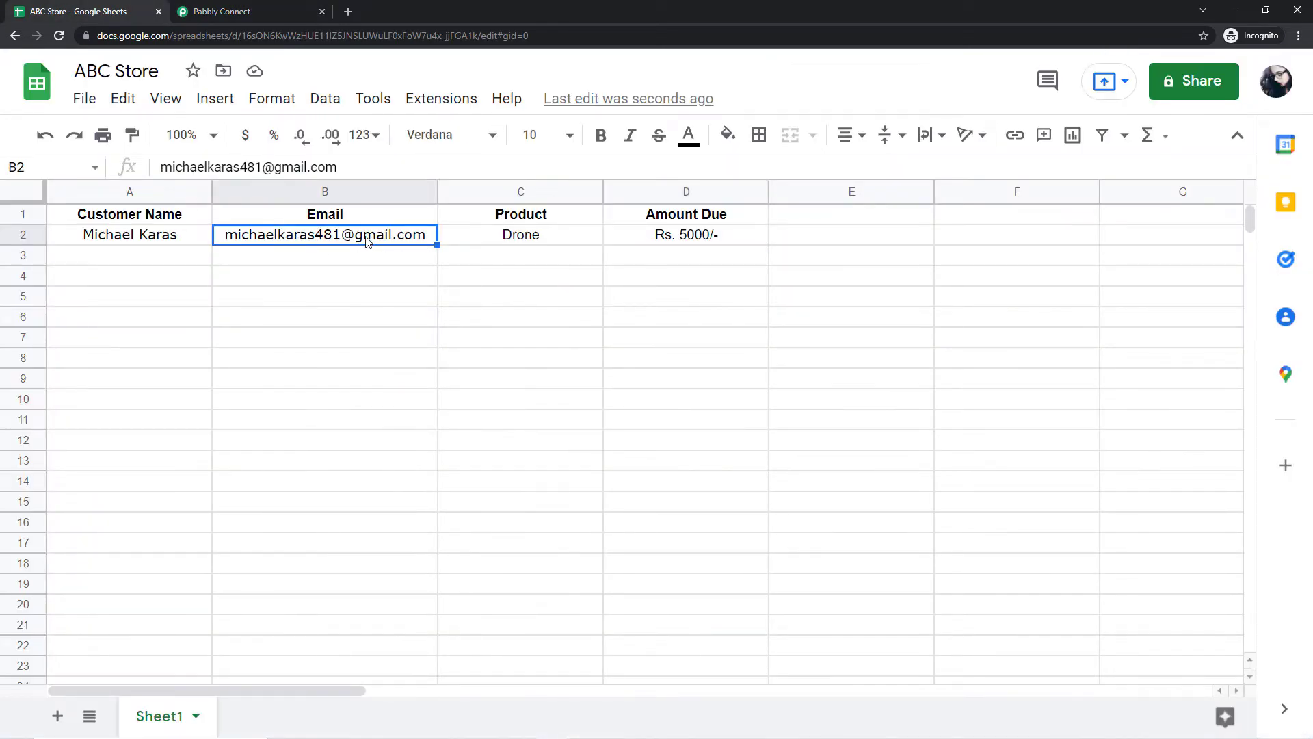
left_click(241, 9)
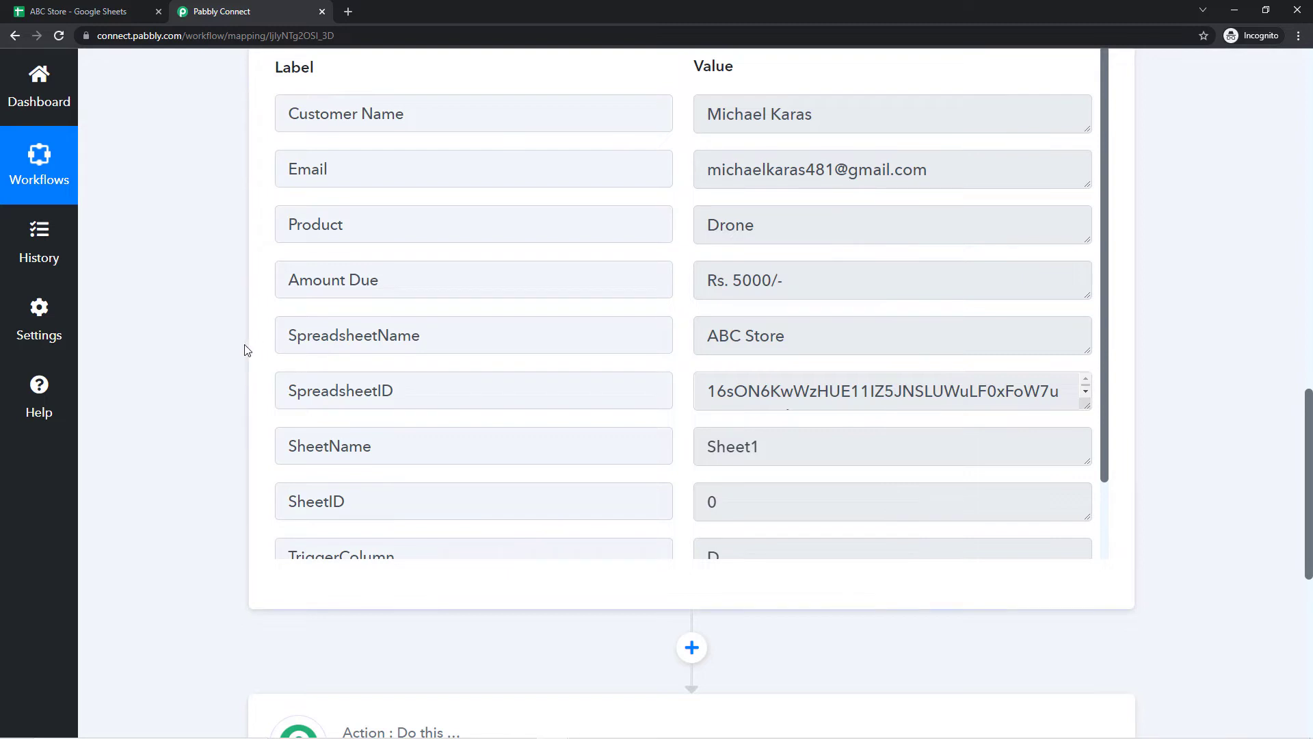
scroll(187, 366, "down", 8)
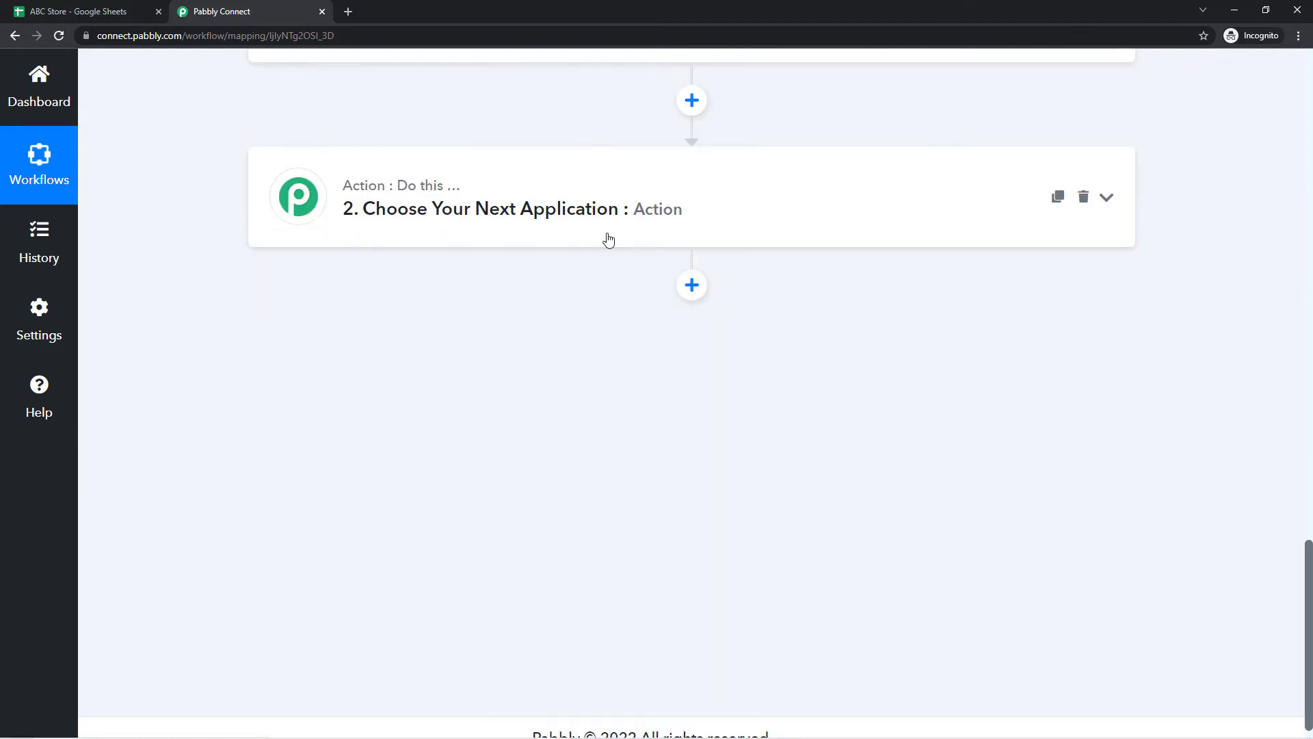
Step: Set the action step to the Gmail app with the Send Email event
left_click(546, 217)
left_click(364, 318)
type("Gmai")
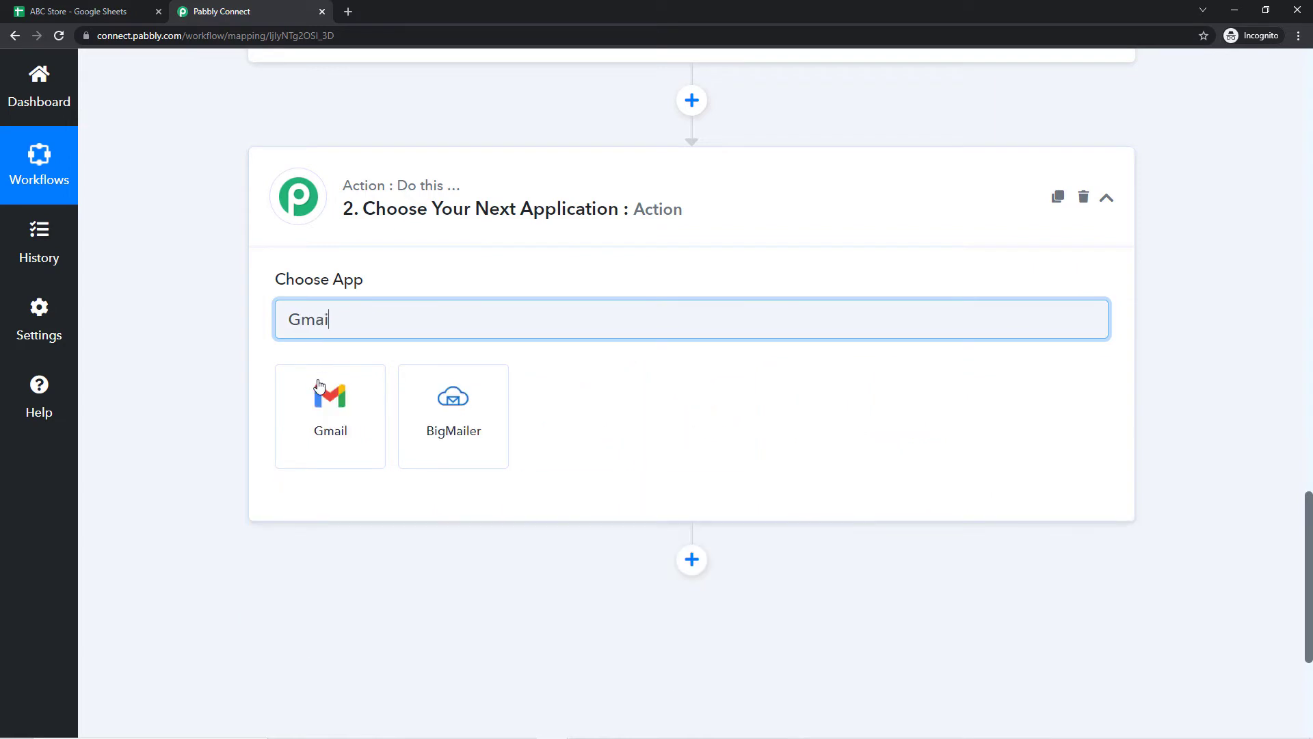
left_click(326, 383)
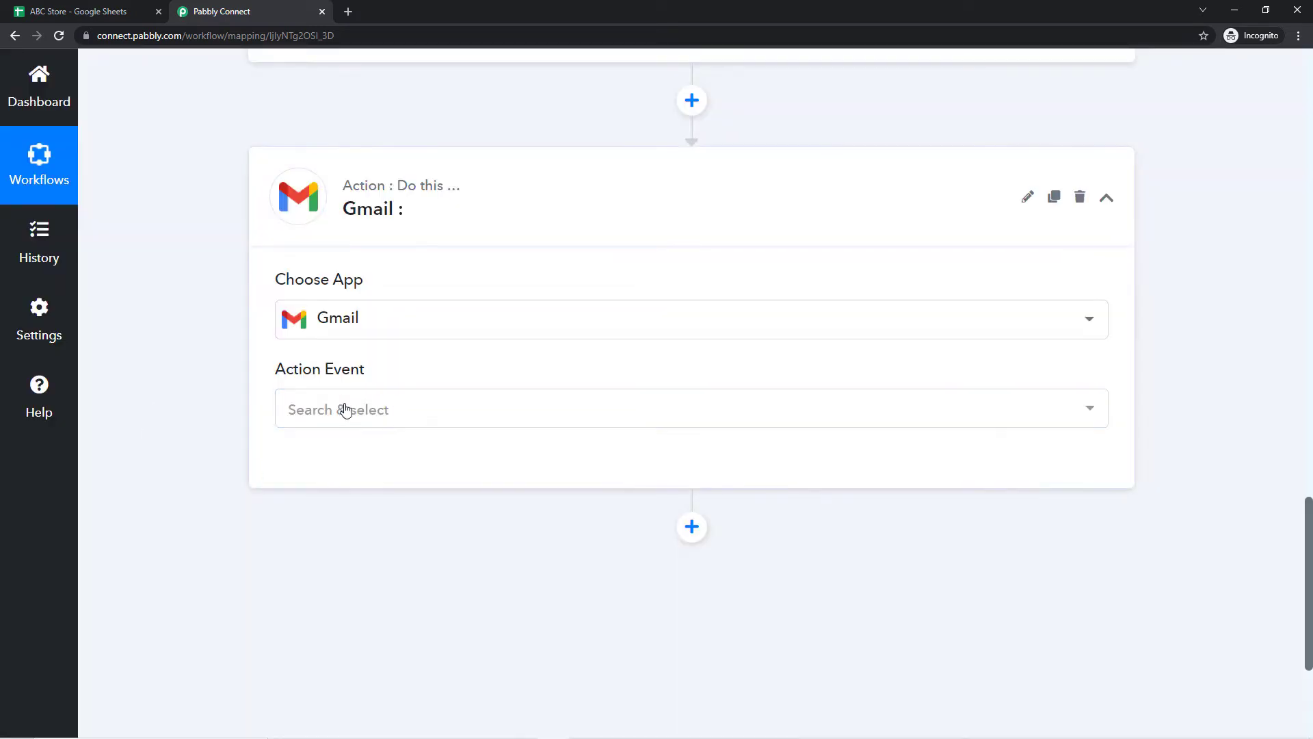
left_click(351, 404)
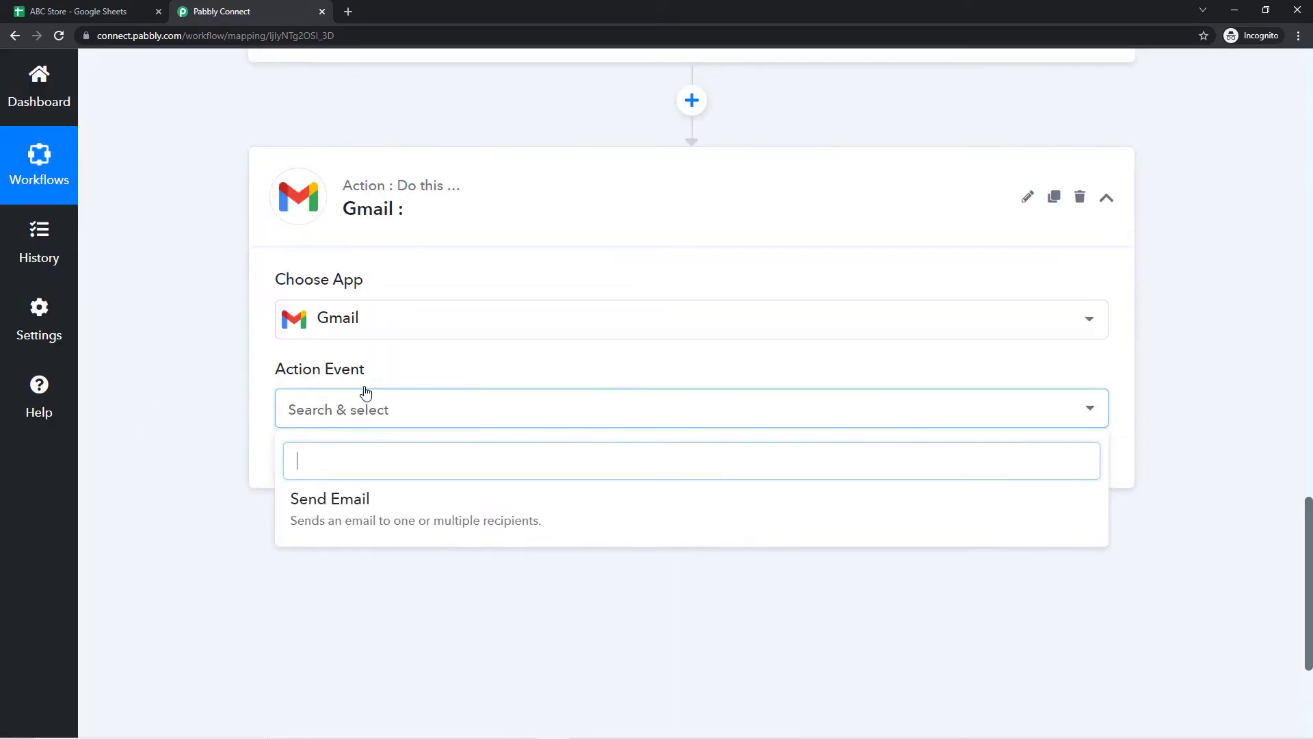
left_click(346, 498)
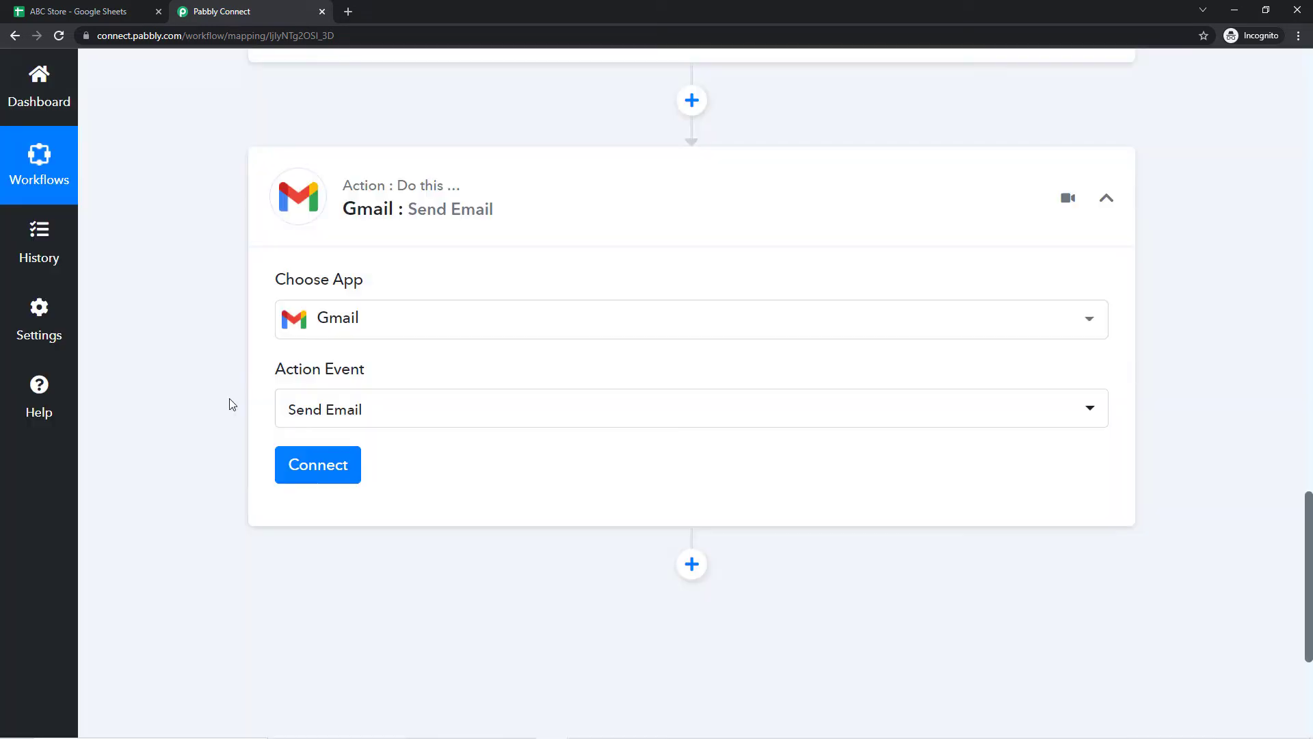
Step: Add a new Gmail connection and authorise Pabbly Connect with the chosen Google account
left_click(294, 463)
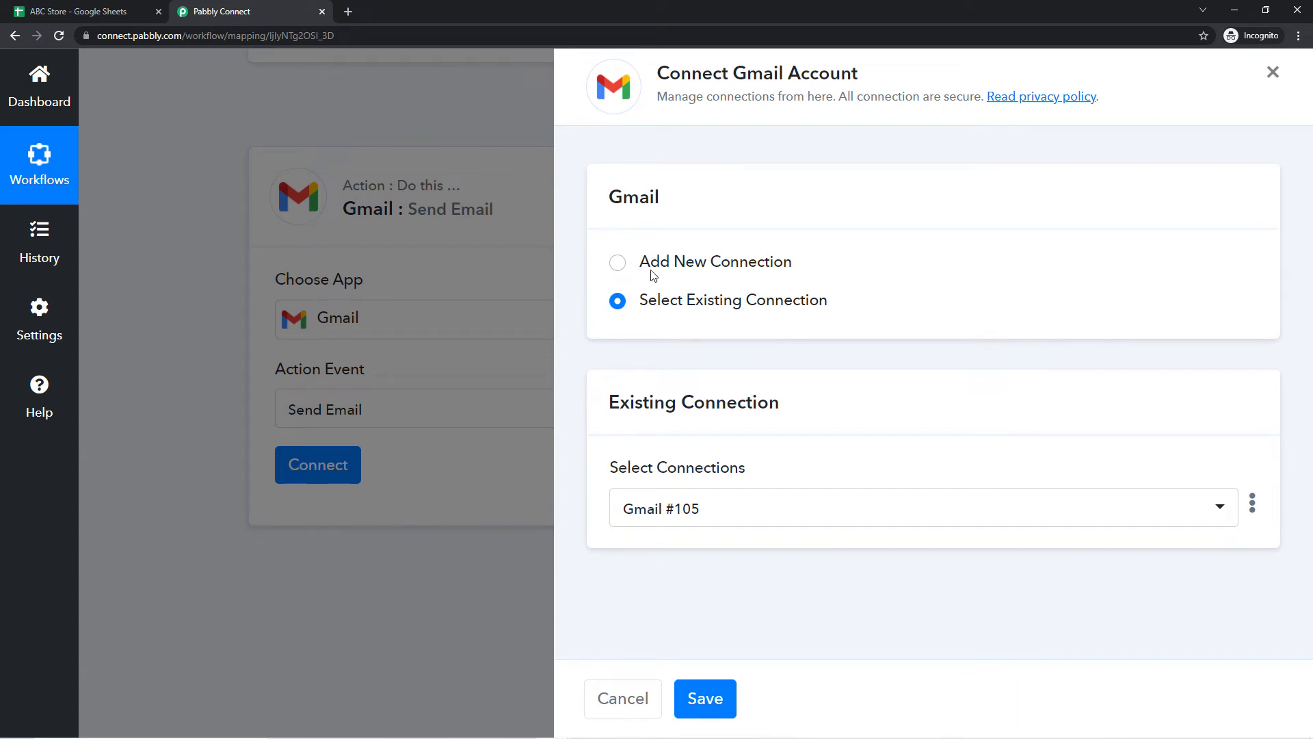
left_click(618, 264)
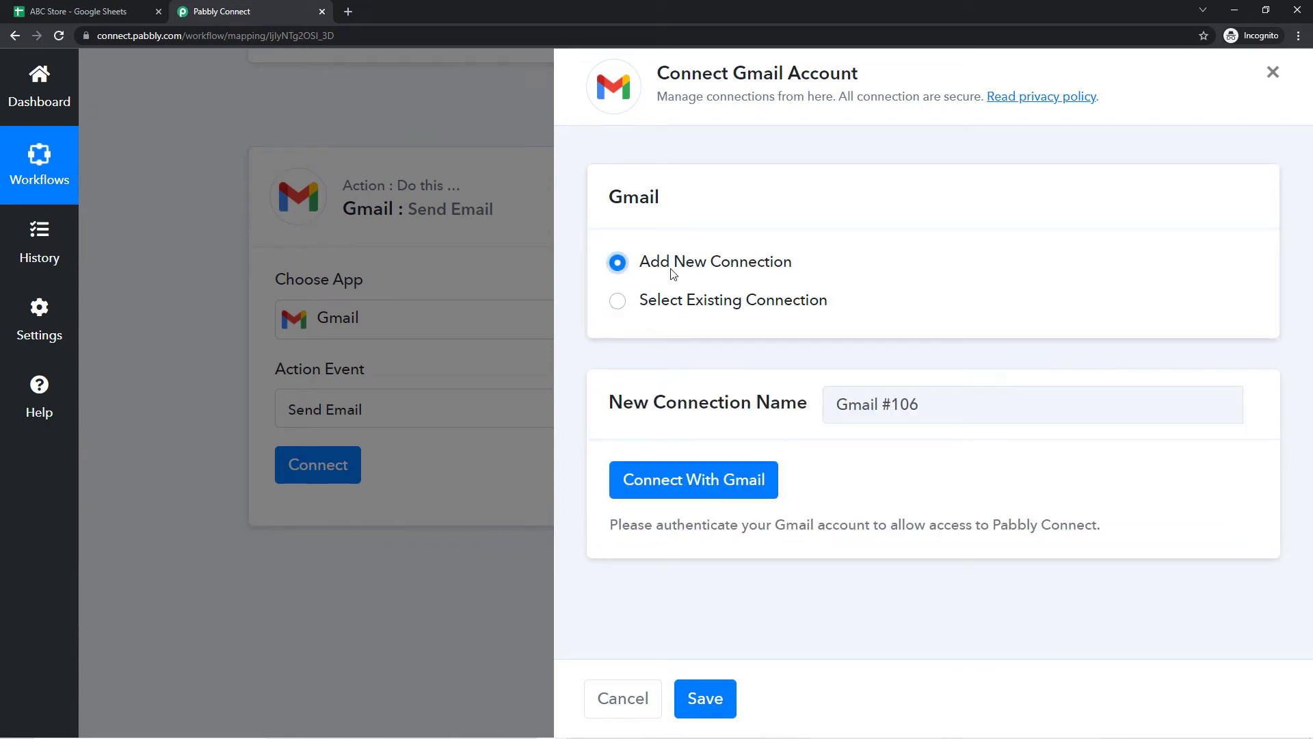
left_click(707, 483)
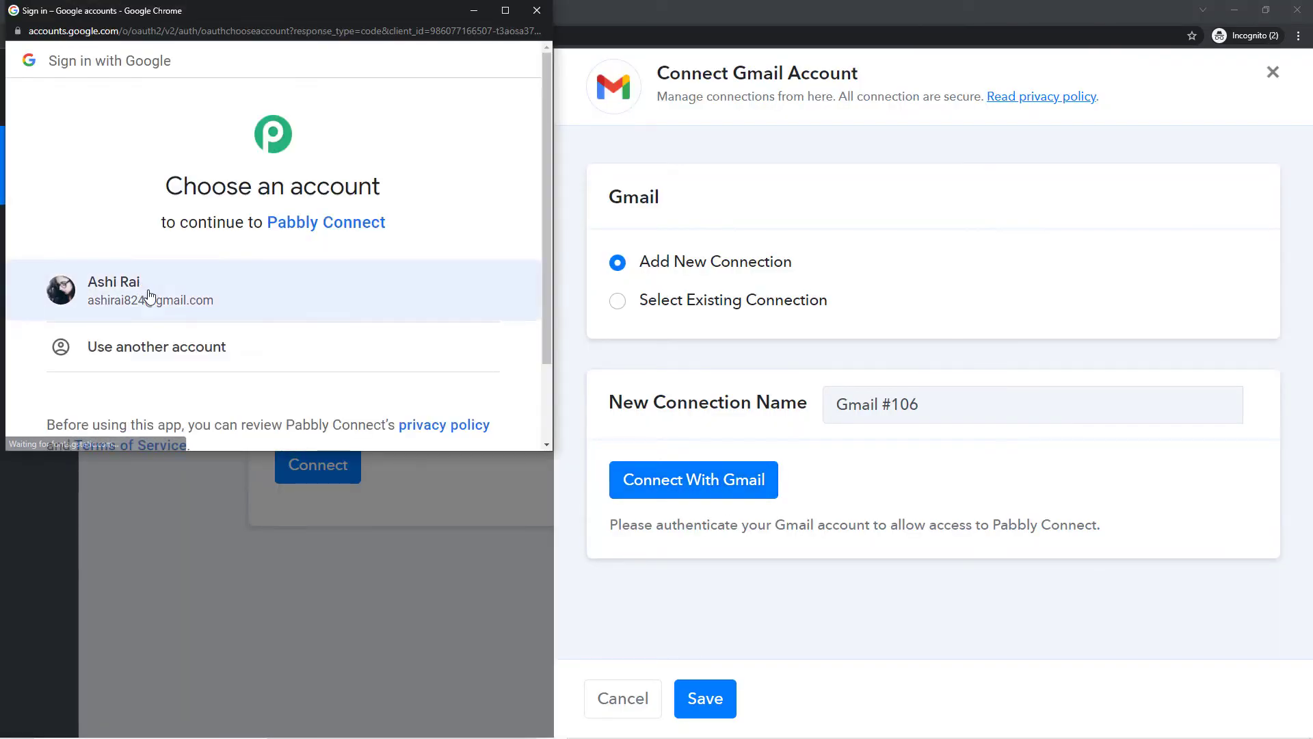
left_click(293, 277)
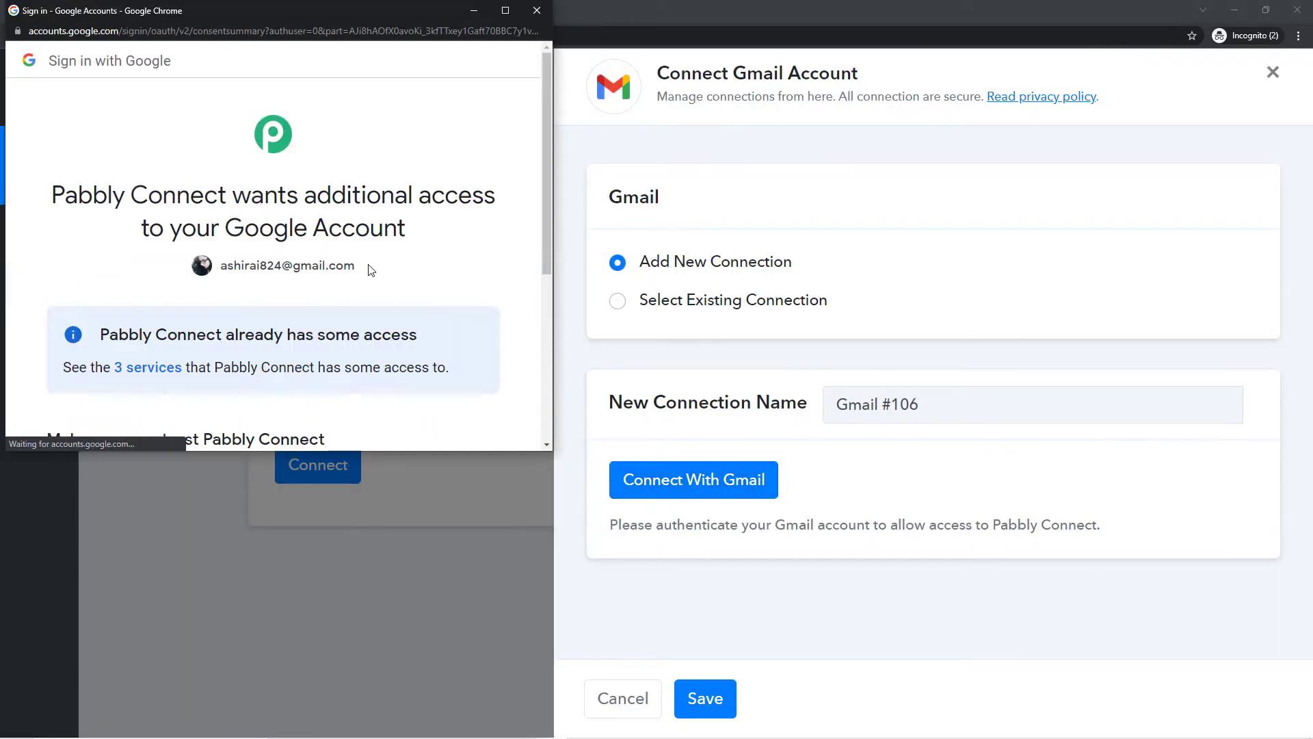
scroll(370, 272, "down", 3)
left_click(393, 347)
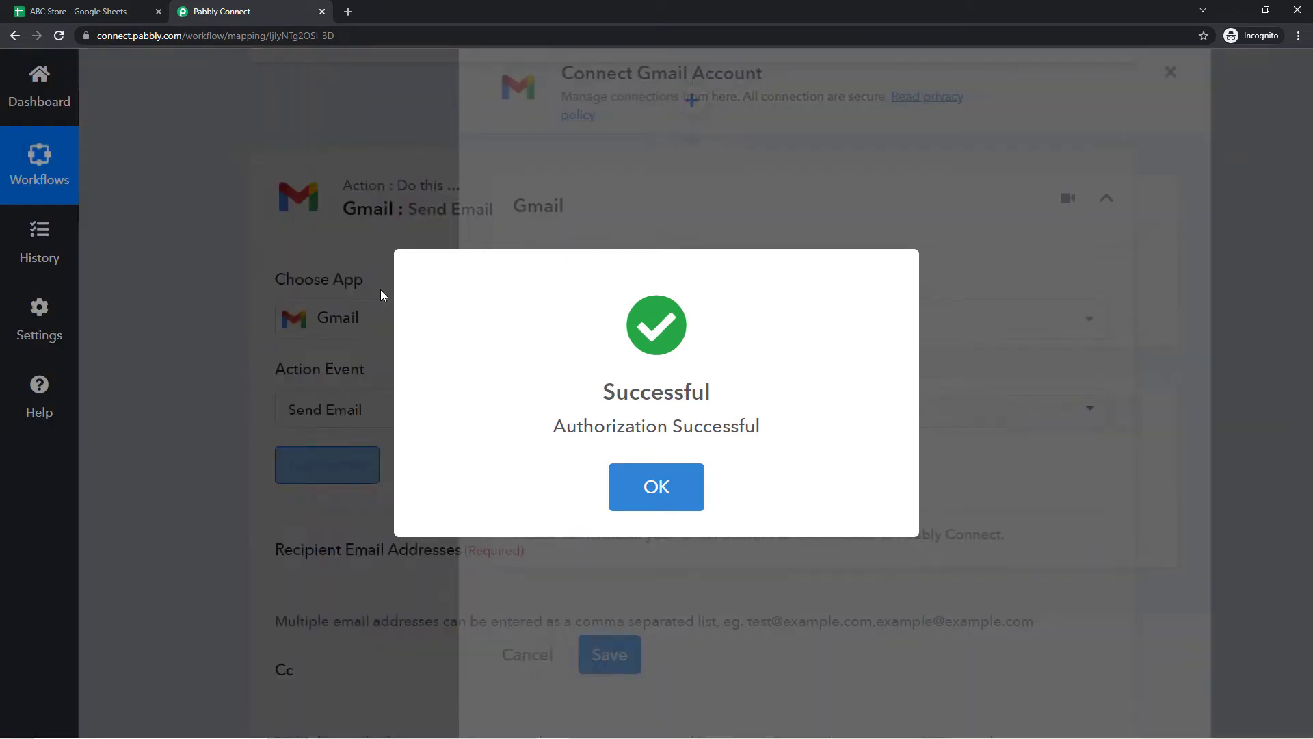
Step: Confirm the Gmail Send Email action shows Connected, with empty Recipient, Cc and Bcc fields
scroll(186, 341, "down", 2)
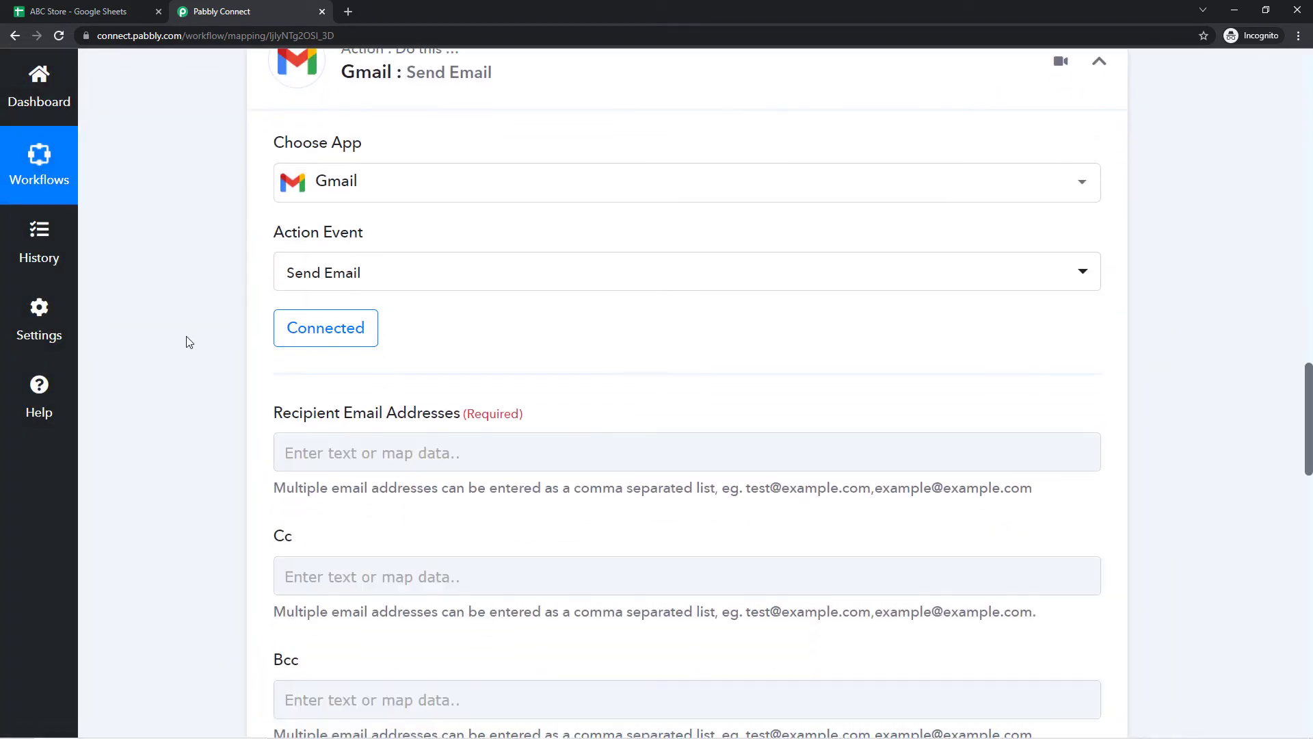
scroll(185, 328, "down", 2)
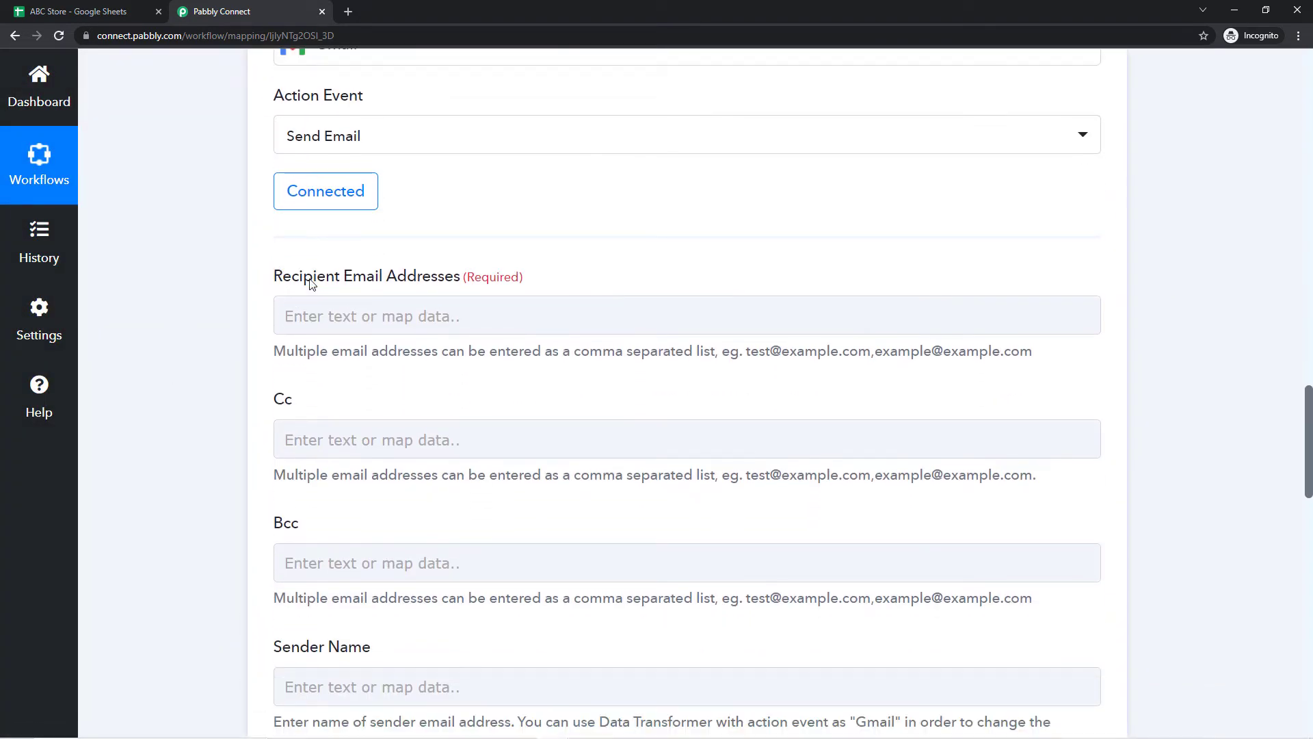
left_click(288, 330)
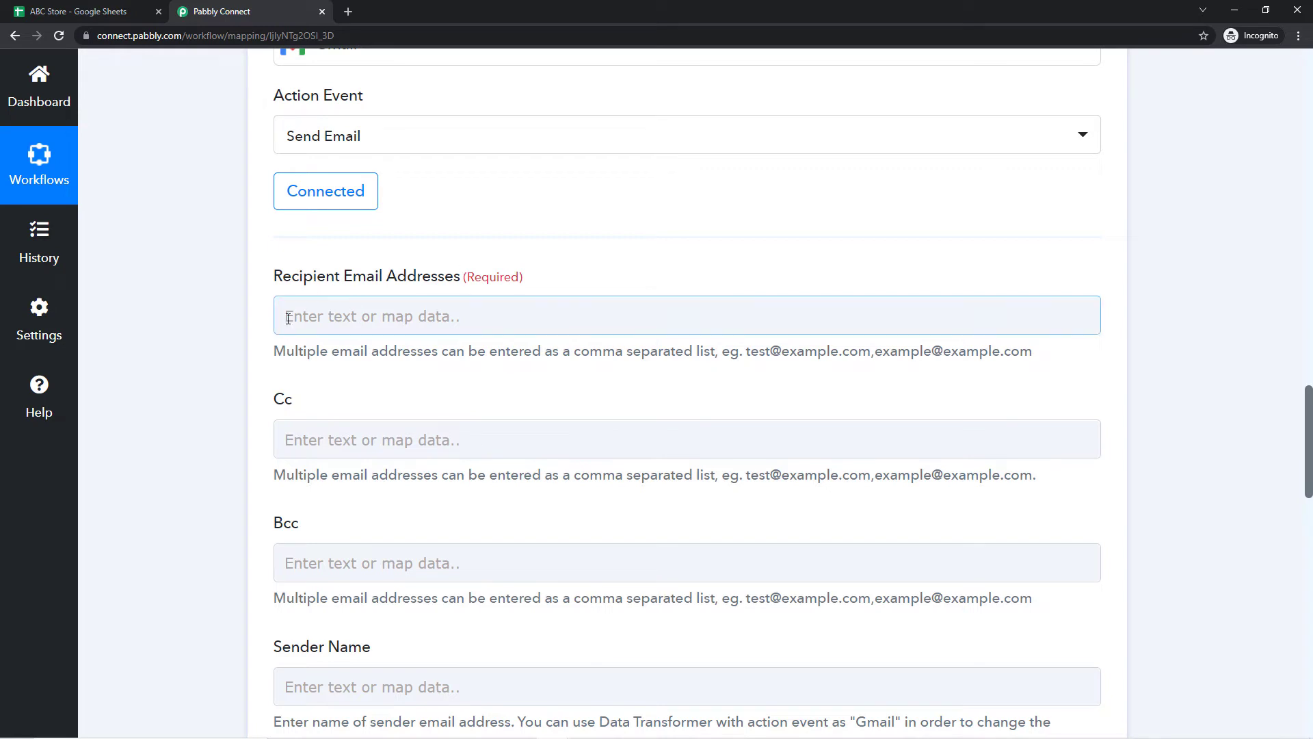
left_click(360, 286)
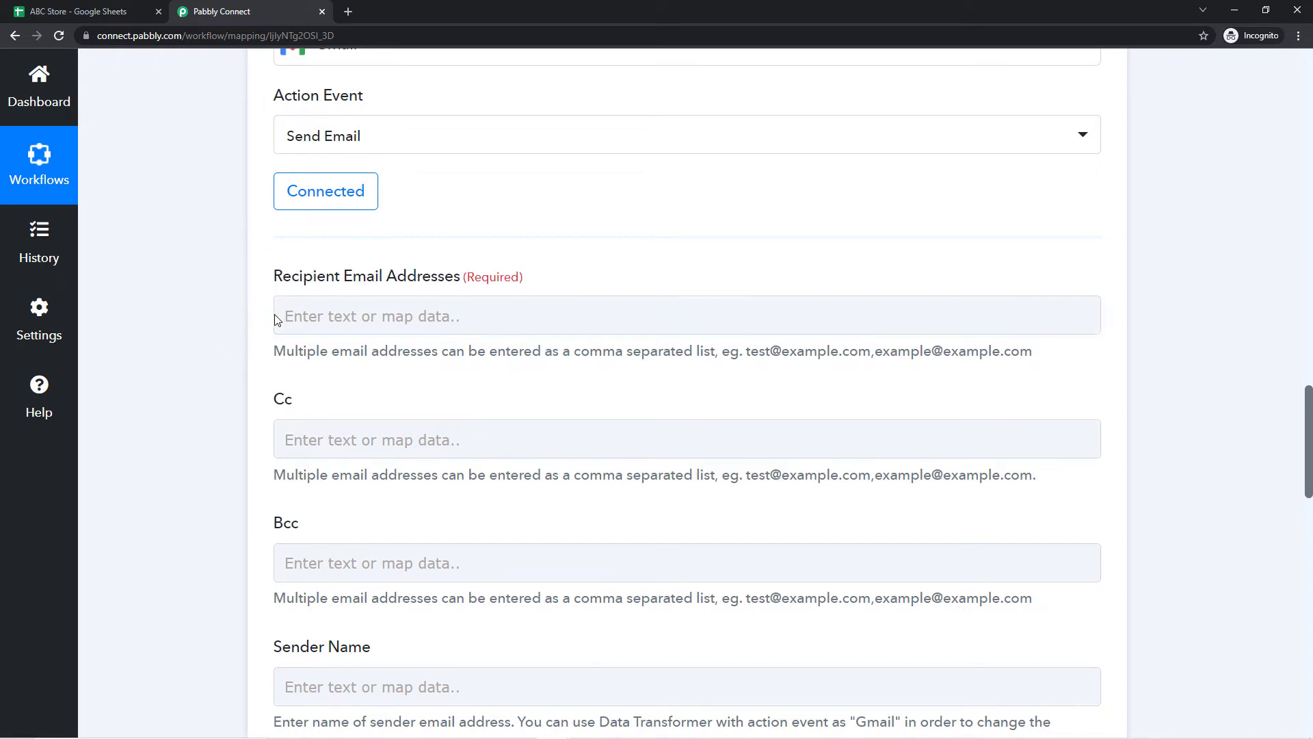
scroll(354, 328, "up", 2)
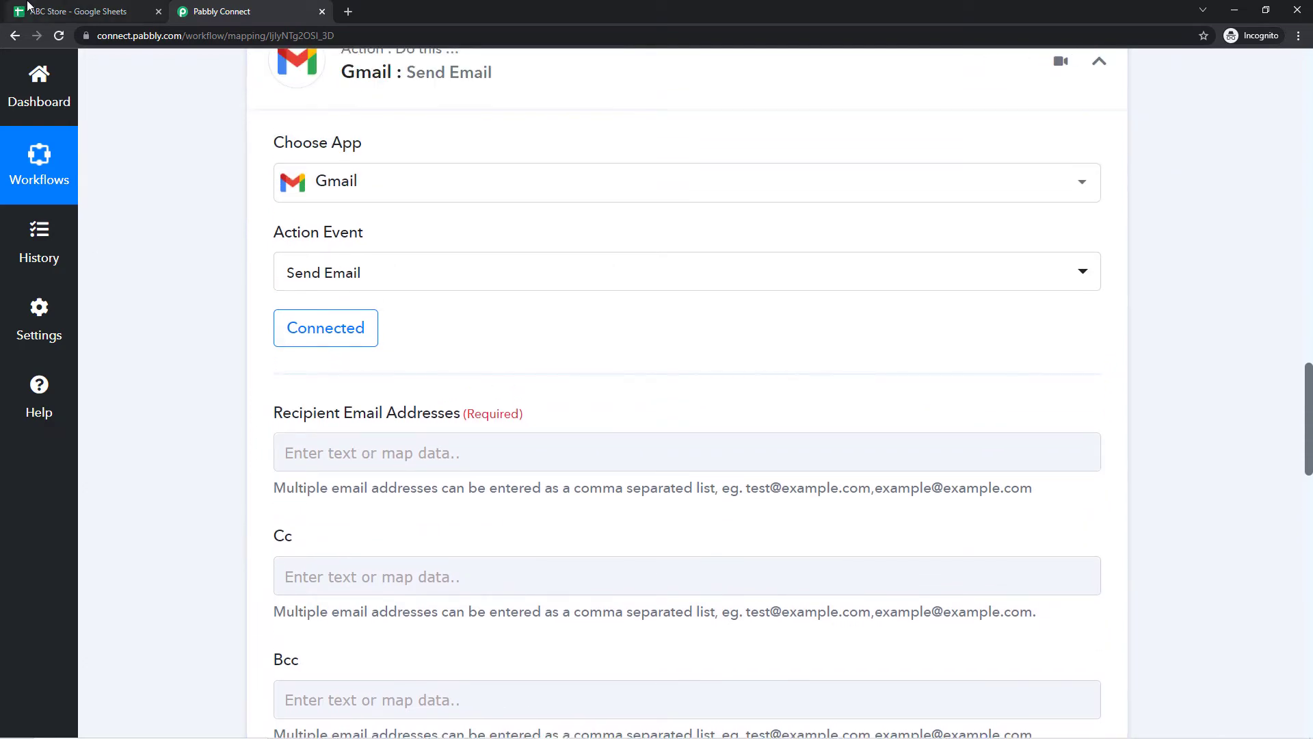
left_click(27, 6)
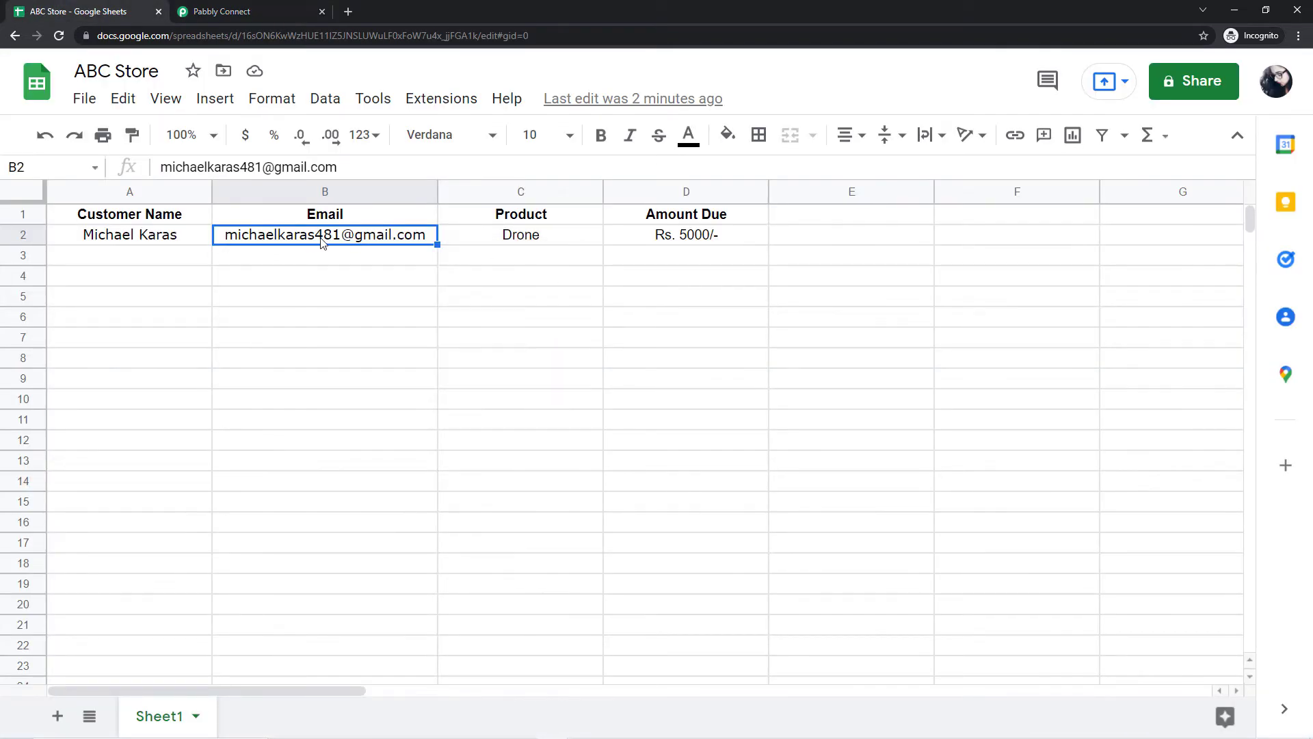
Step: Review the customer email value captured in the Google Sheets trigger response
left_click(244, 15)
scroll(481, 347, "up", 10)
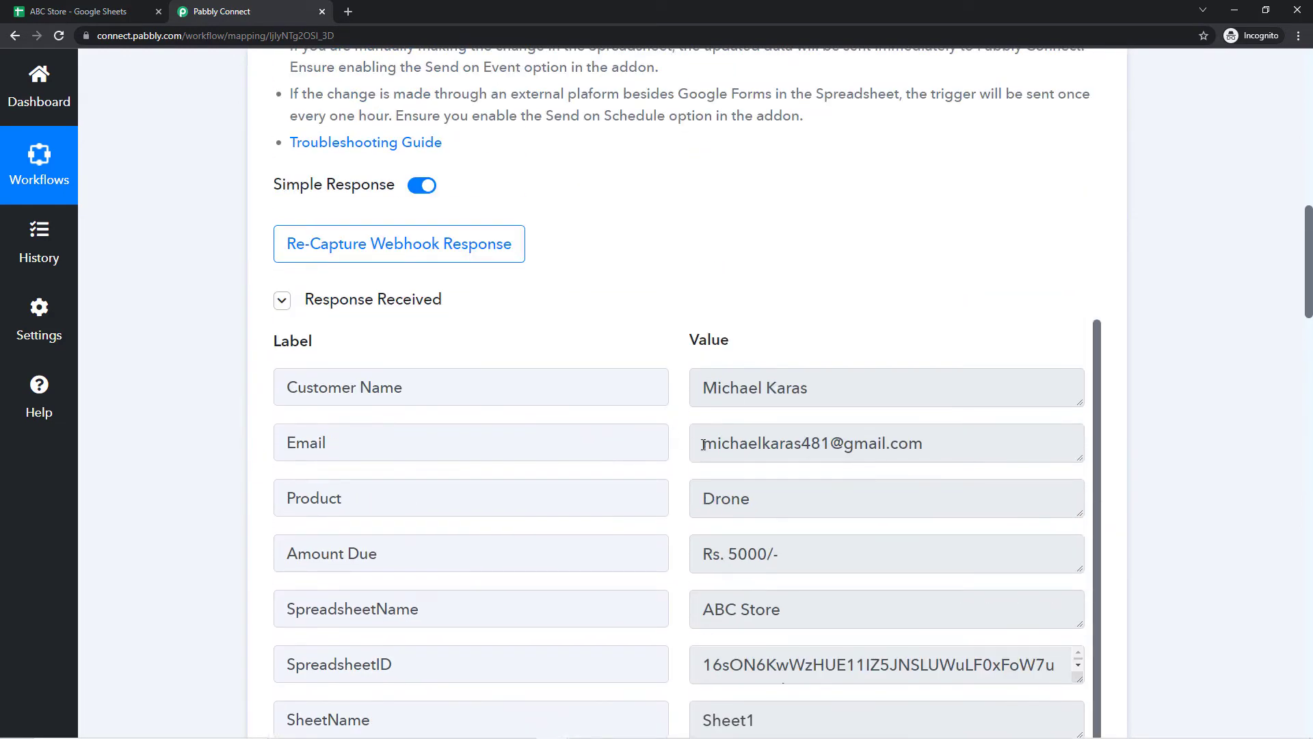
left_click_drag(703, 445, 925, 448)
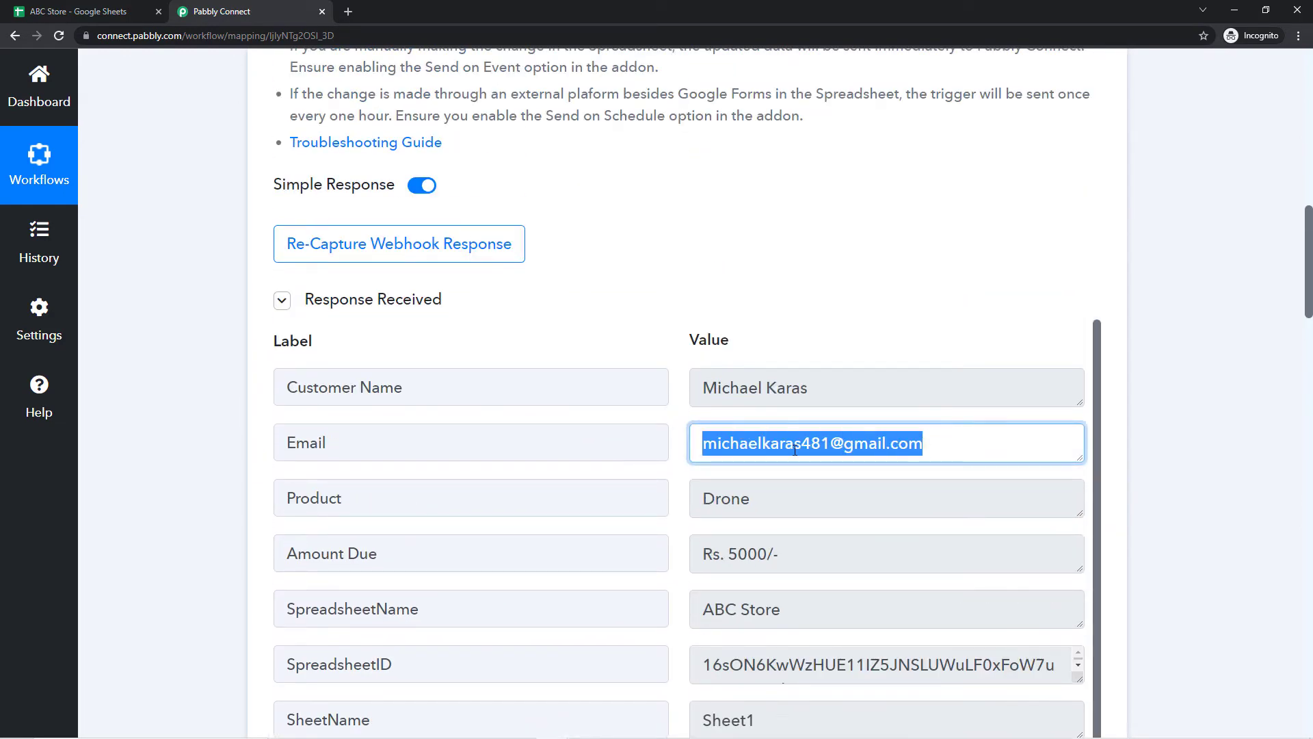
left_click(855, 299)
scroll(624, 346, "down", 15)
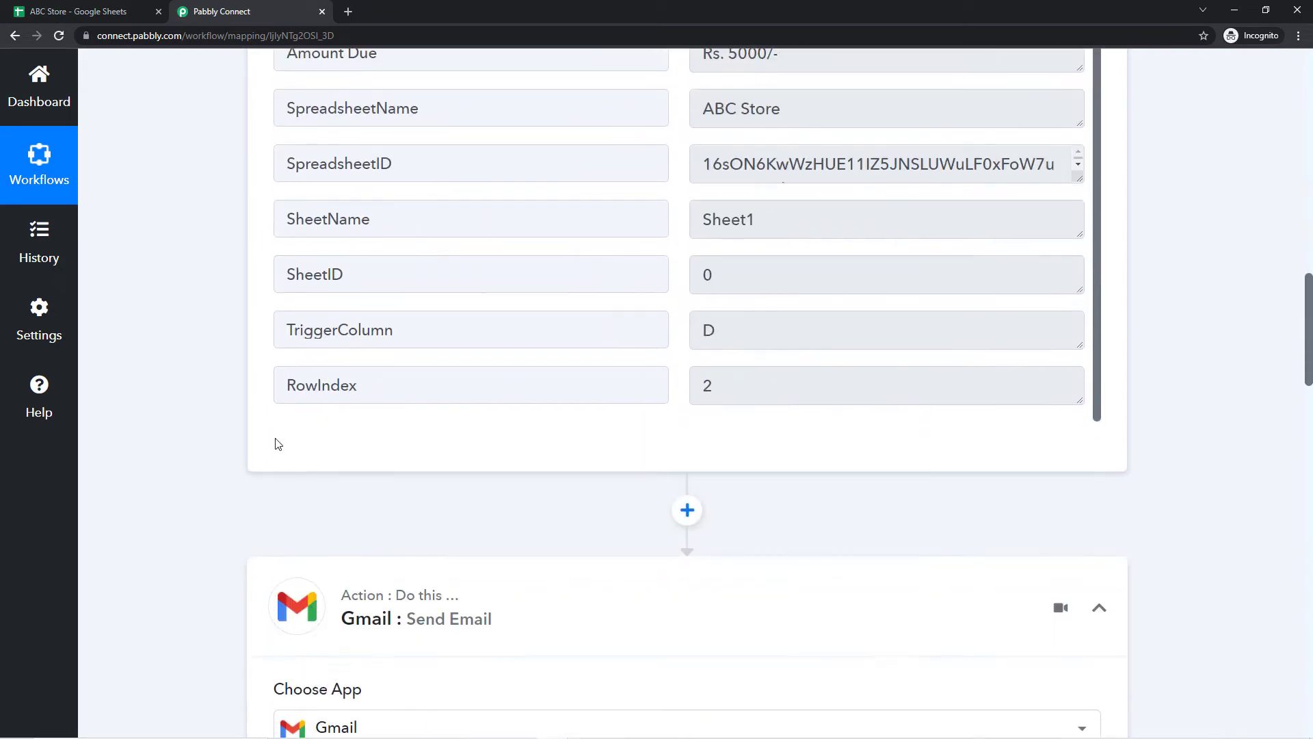
scroll(228, 440, "down", 5)
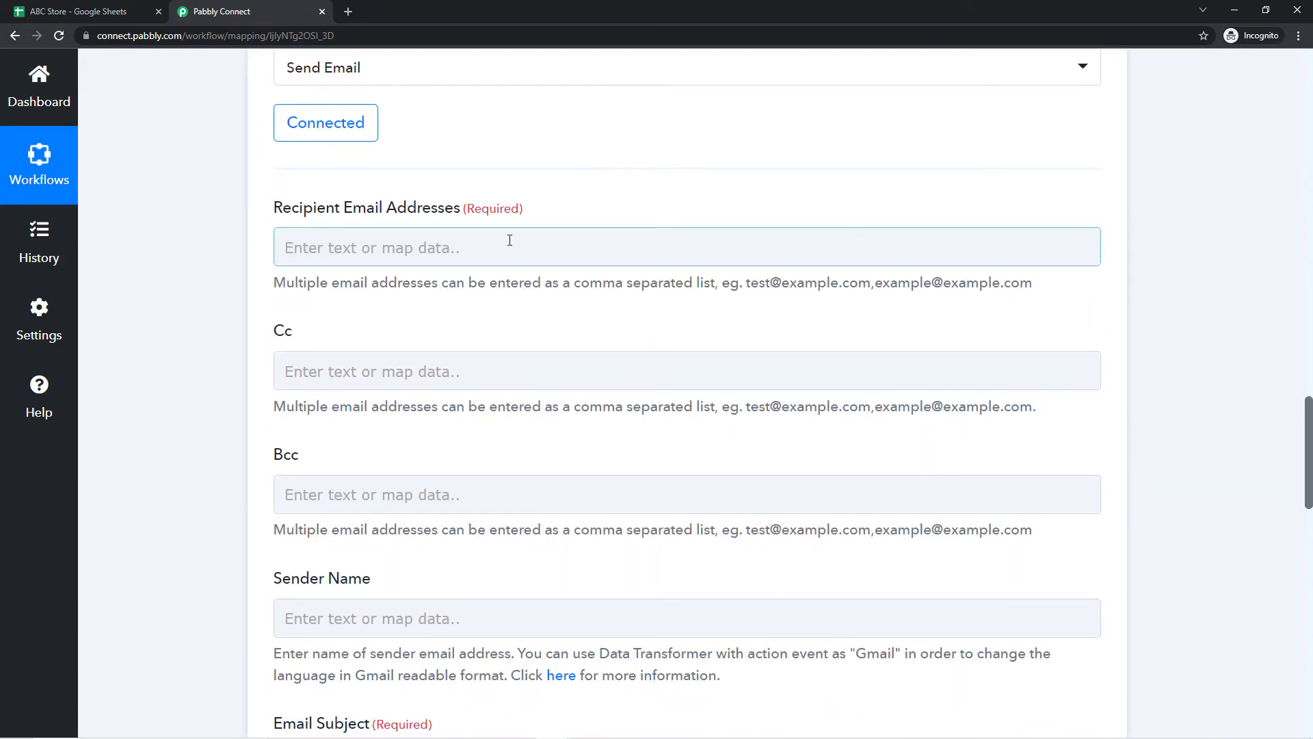
Step: Map the Google Sheets row's Email field into Recipient Email Addresses
left_click(327, 245)
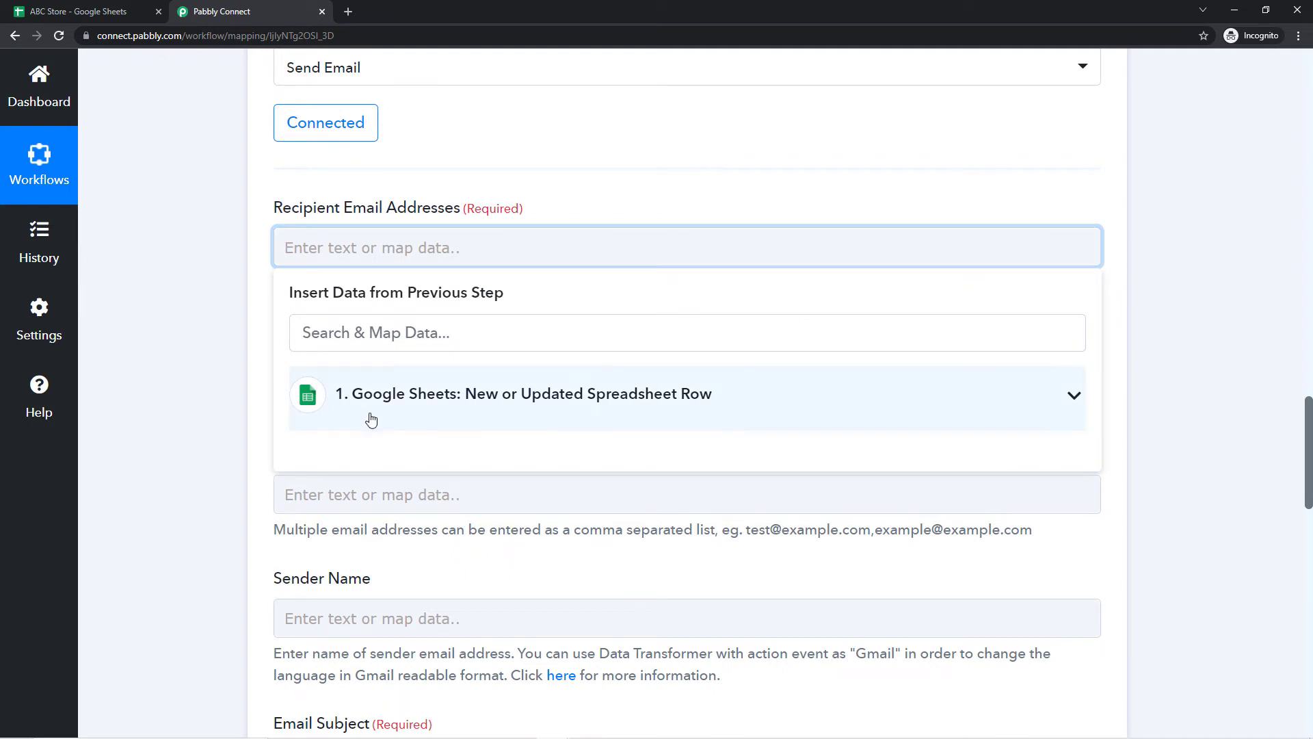
left_click(556, 405)
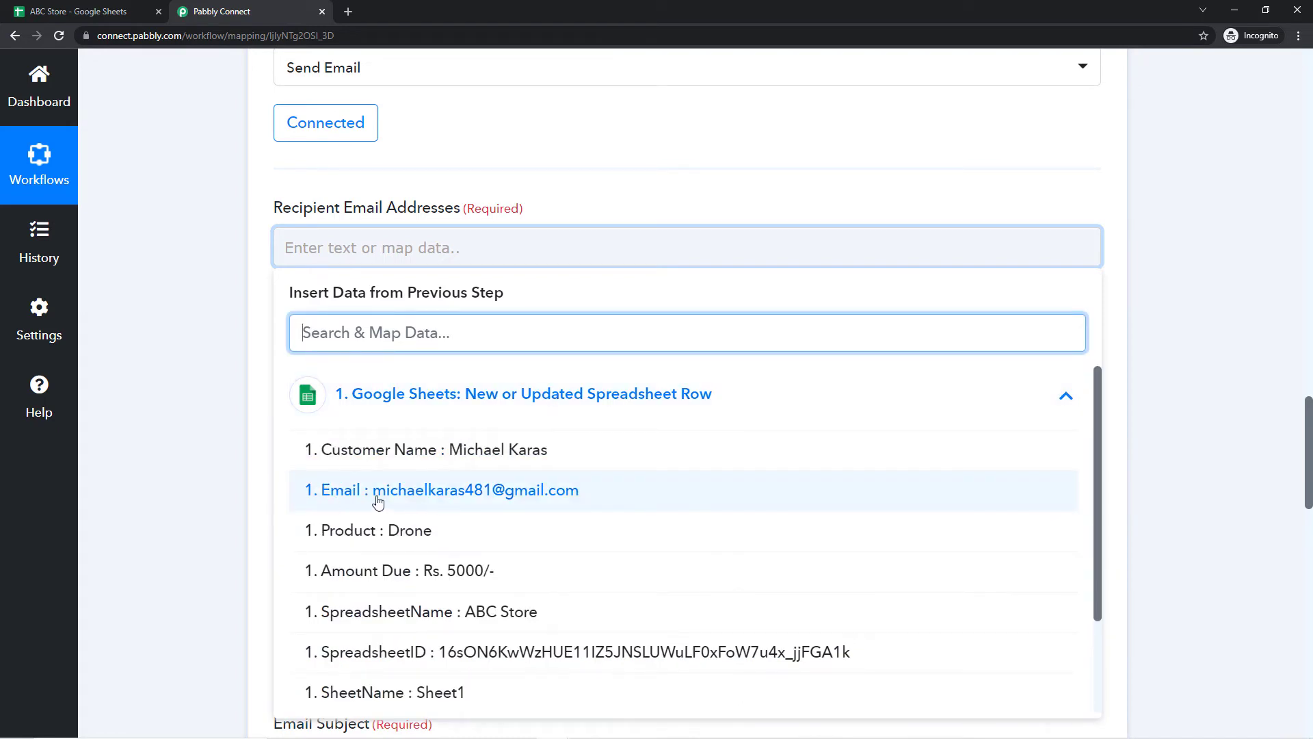
left_click(353, 497)
left_click(247, 326)
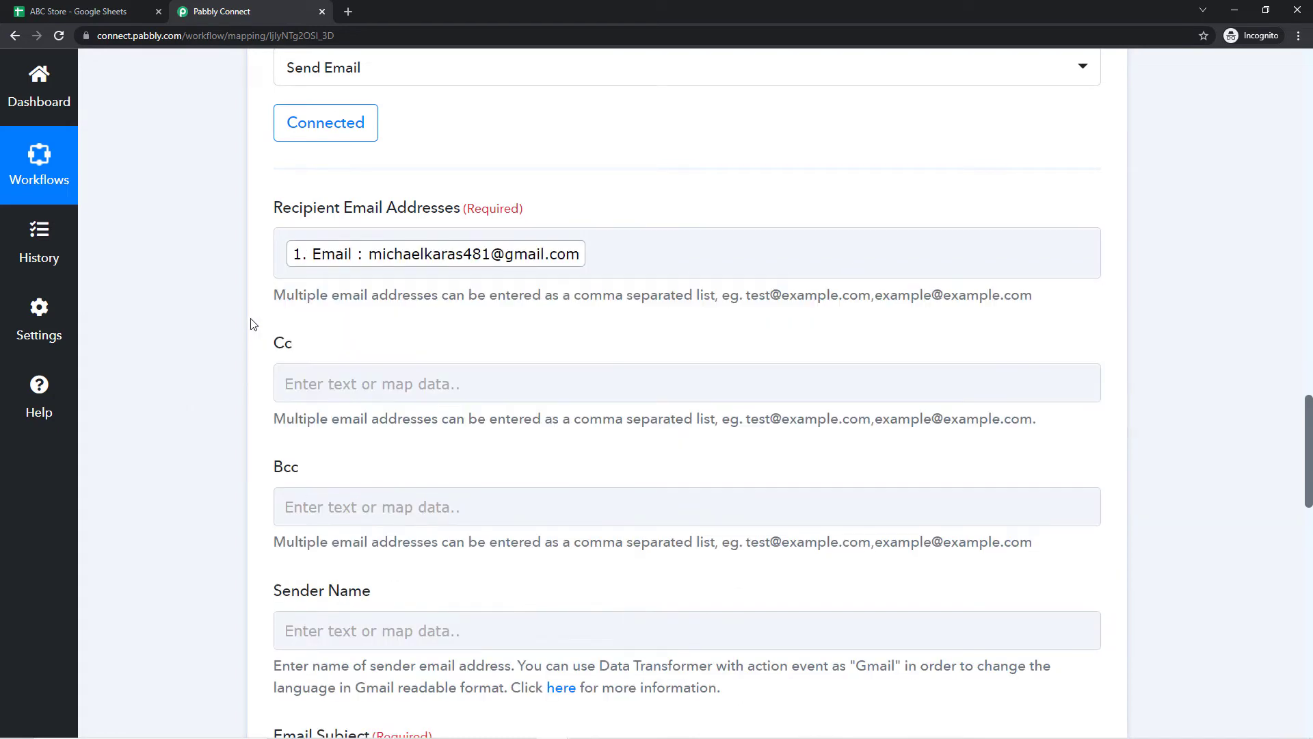
scroll(246, 326, "down", 1)
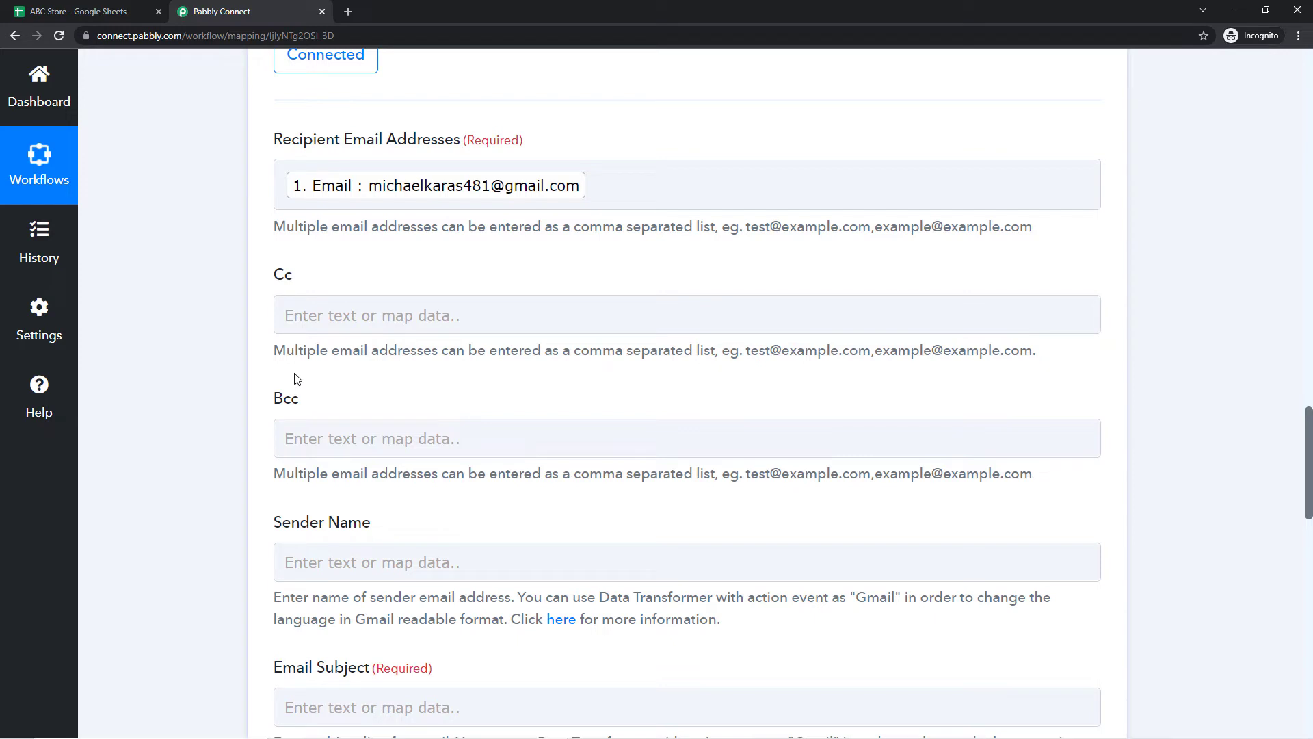
Step: Enter 'ABC Store' as the Gmail step's Sender Name
scroll(304, 381, "down", 1)
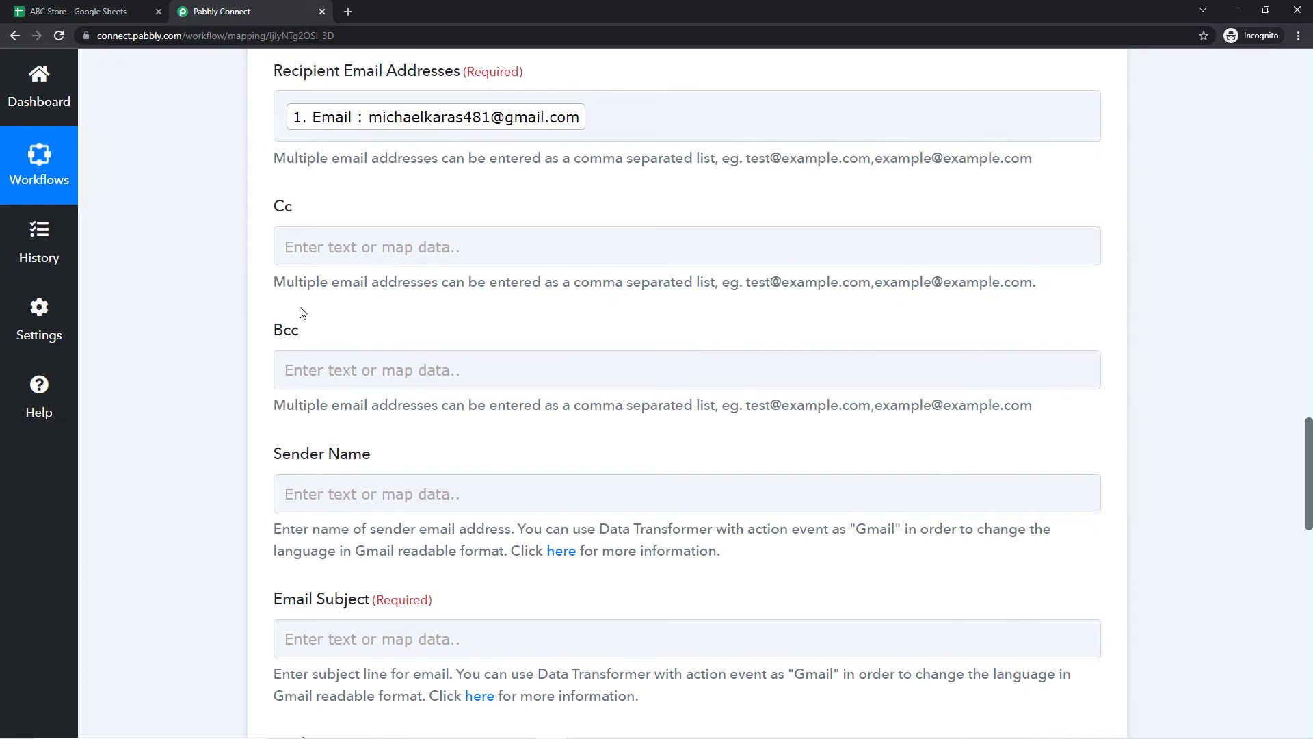
scroll(234, 317, "down", 3)
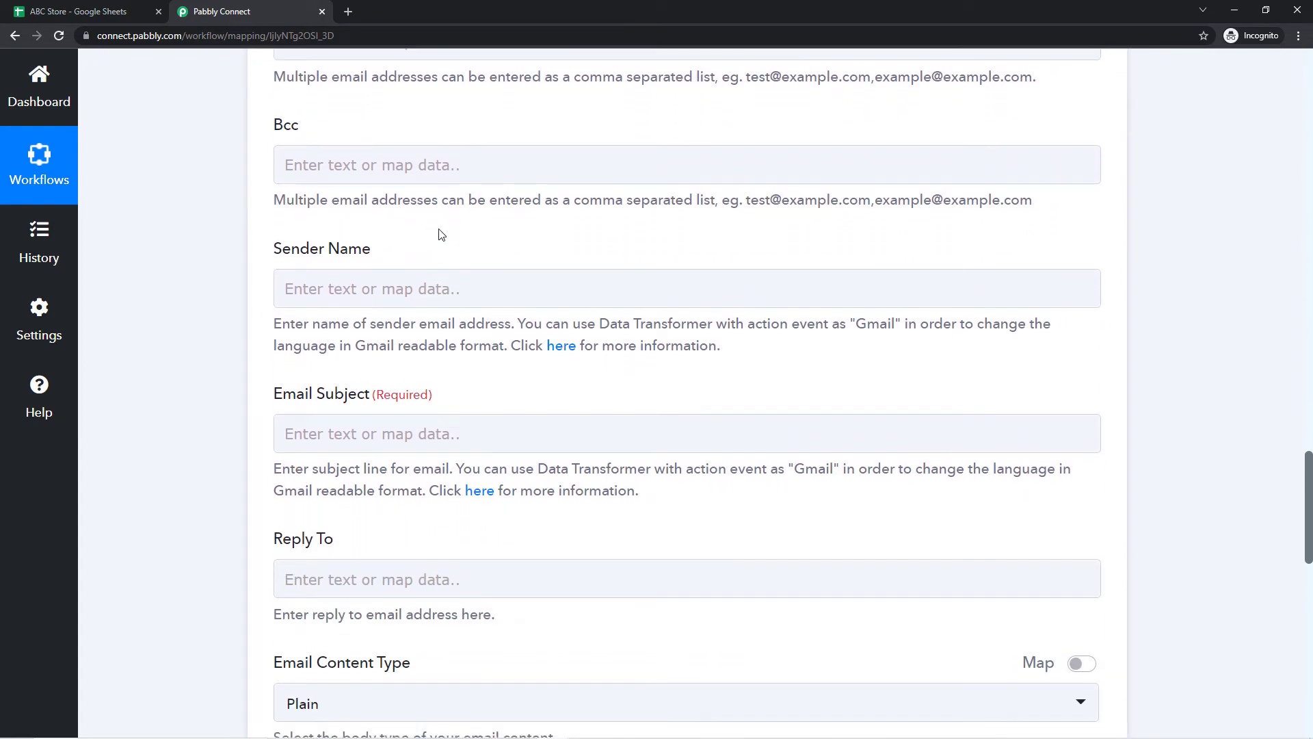
left_click(21, 9)
left_click(213, 11)
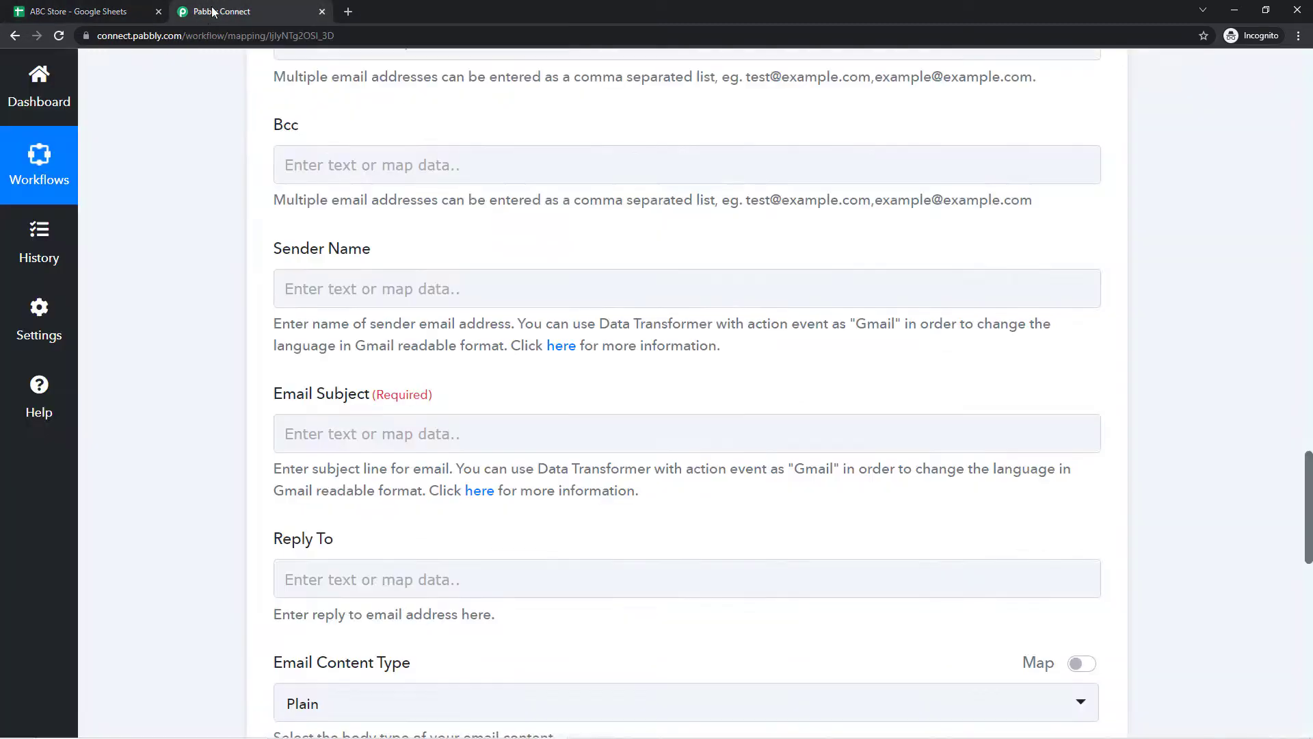
left_click(308, 291)
type("ABC")
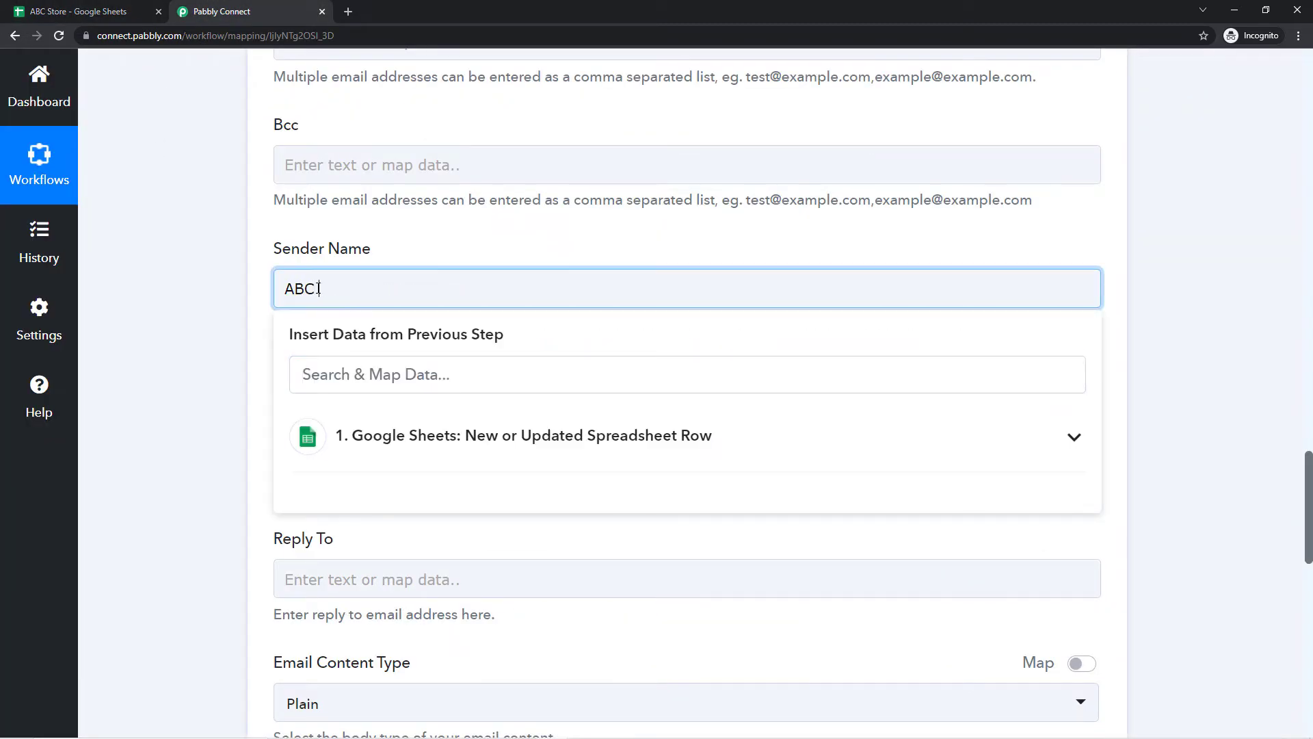
type(" Store")
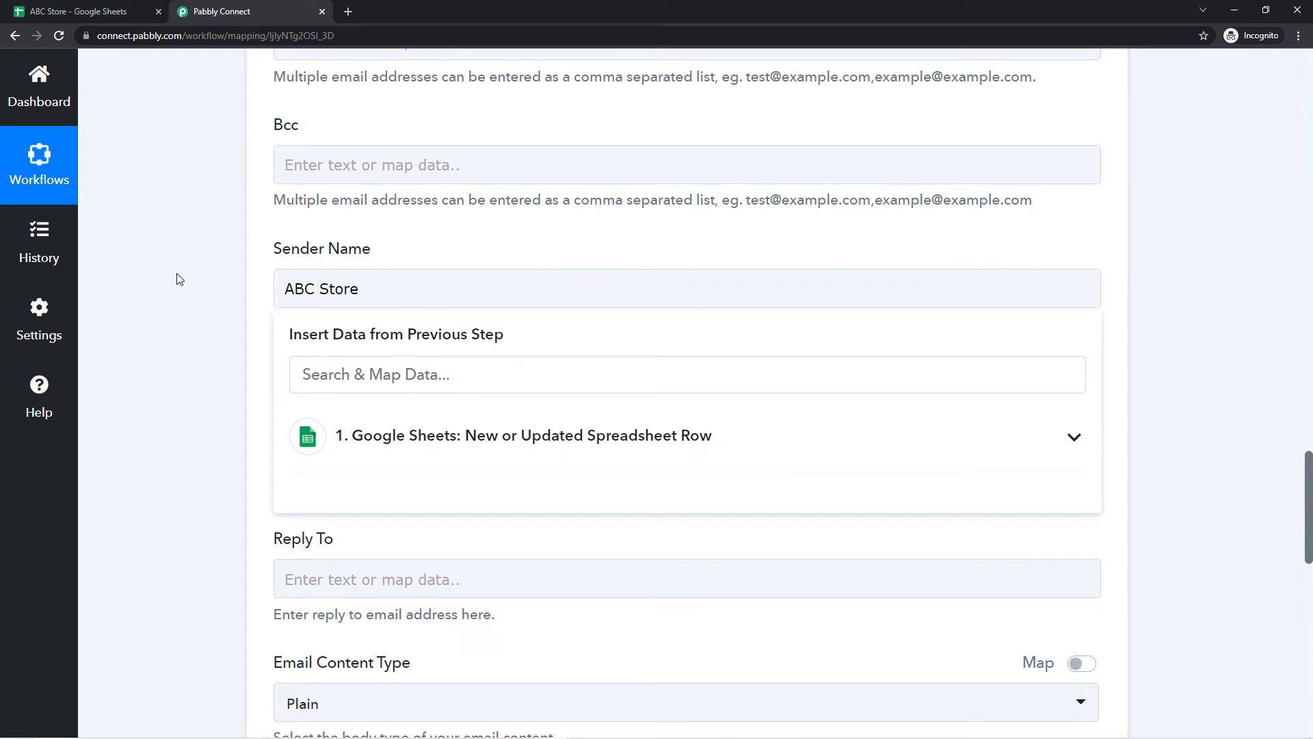
left_click(161, 285)
scroll(145, 258, "down", 1)
scroll(164, 240, "down", 3)
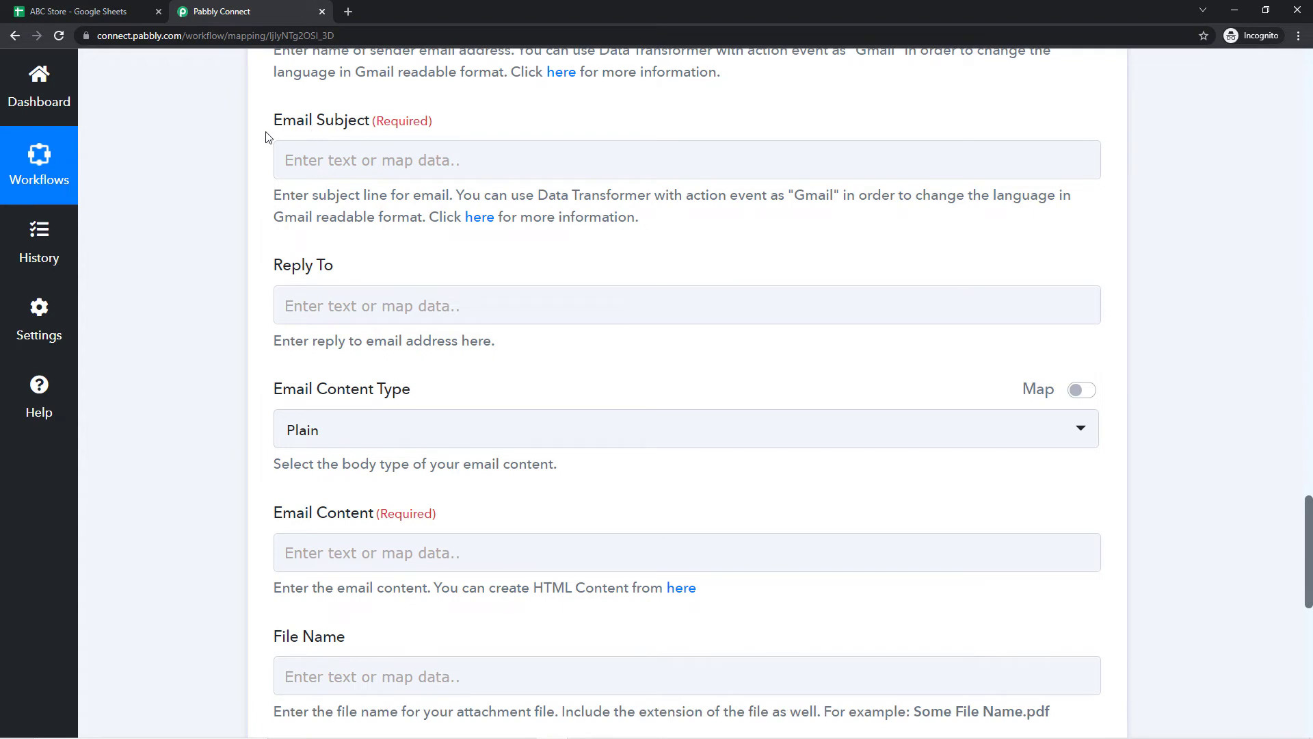
Step: Replace the mistyped 'Helloo' with the Email Subject 'ABC Store Amount Due'
left_click(302, 163)
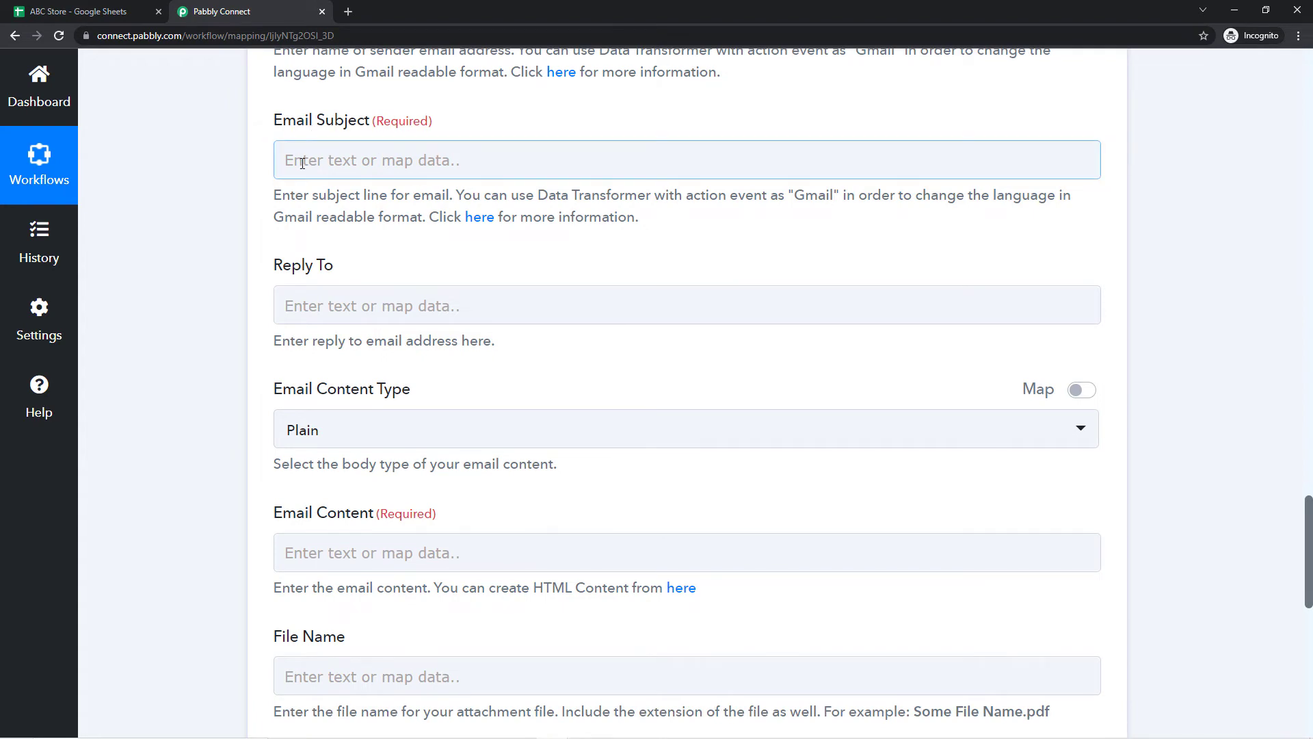
left_click(302, 163)
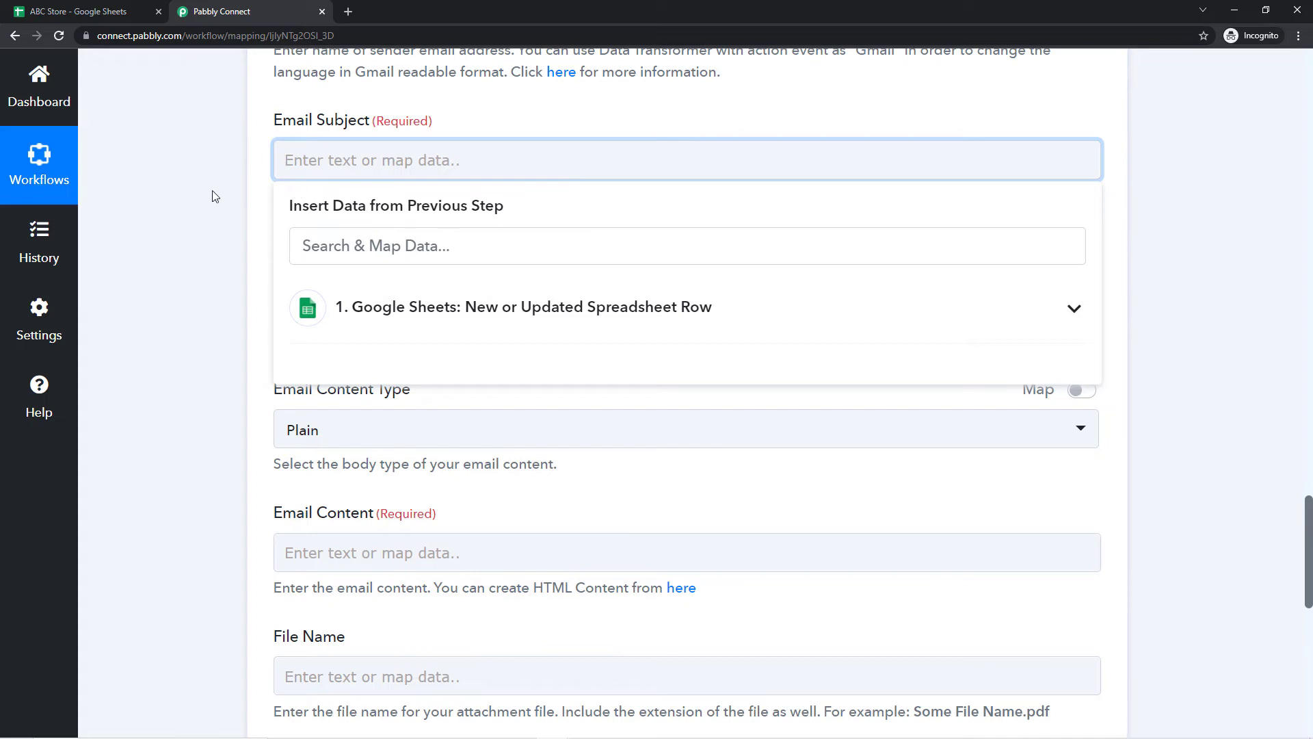
type("Helloo")
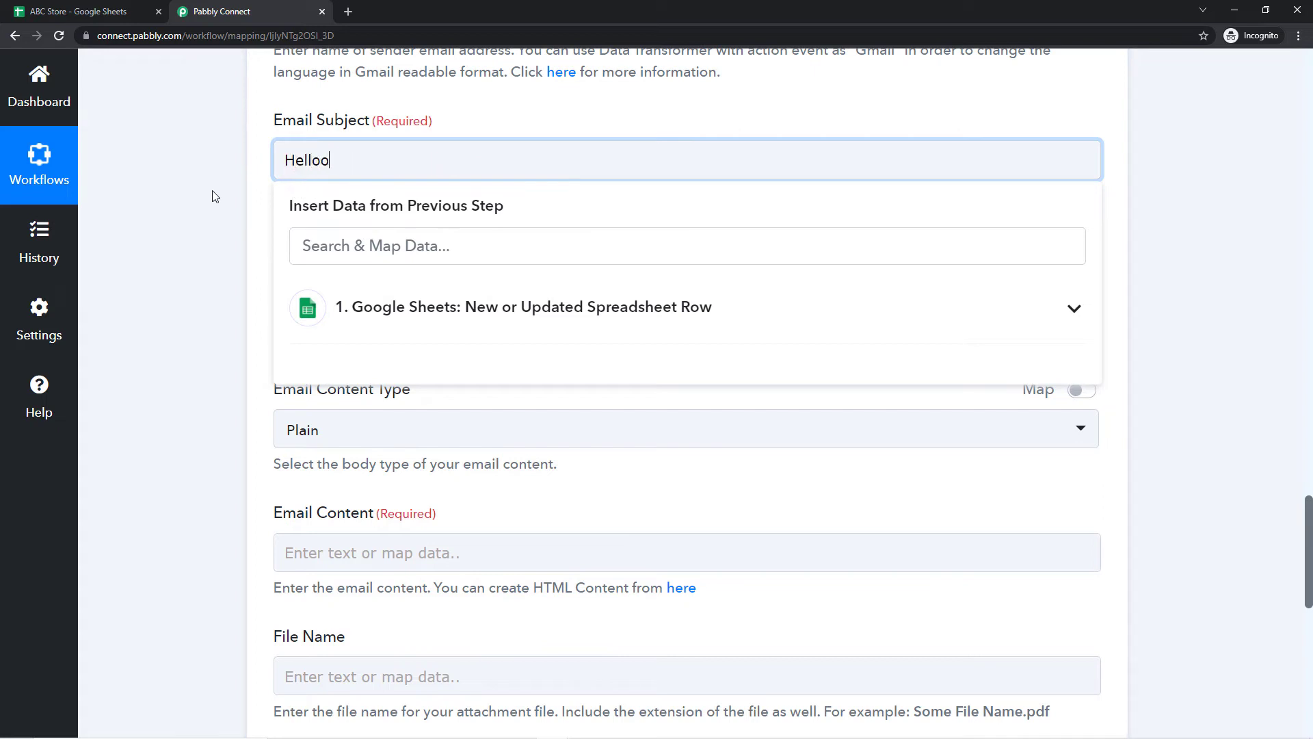
key("BackSpace")
key("BackSpace")
key("BackSpace")
key("BackSpace")
key("BackSpace")
key("BackSpace")
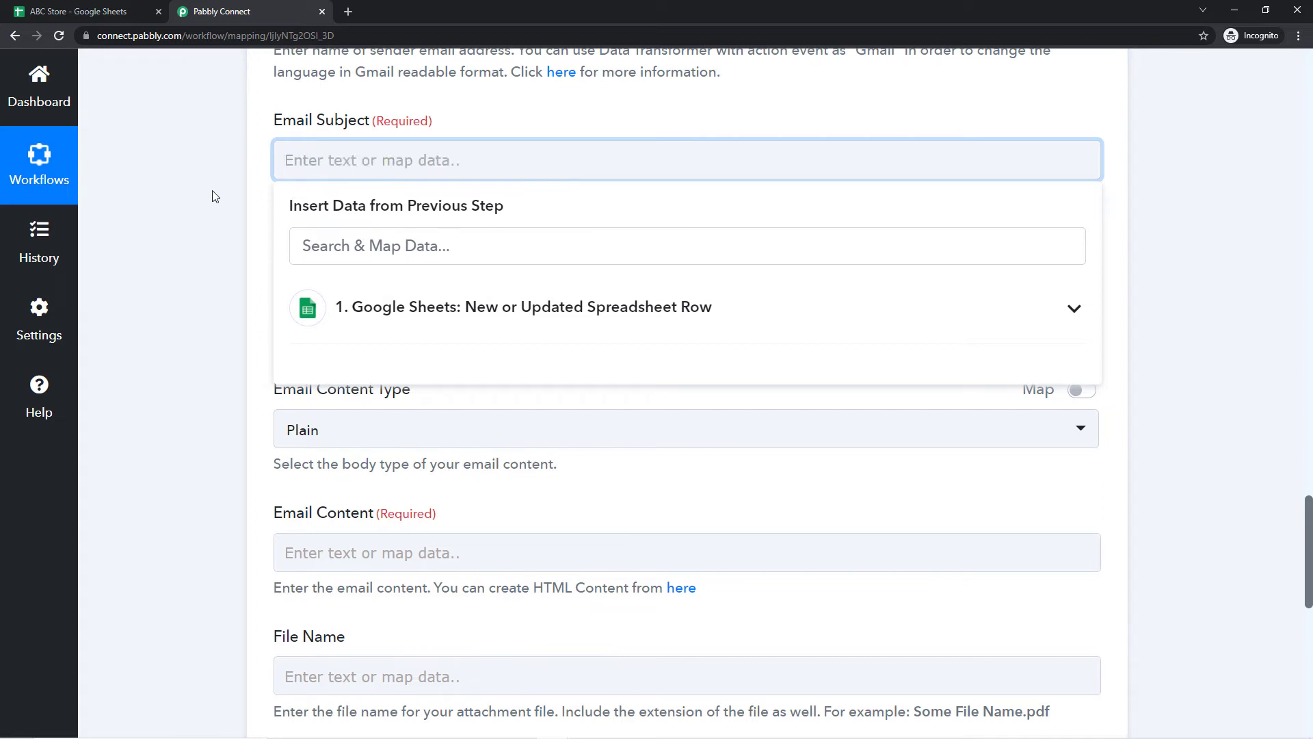
type("ABC")
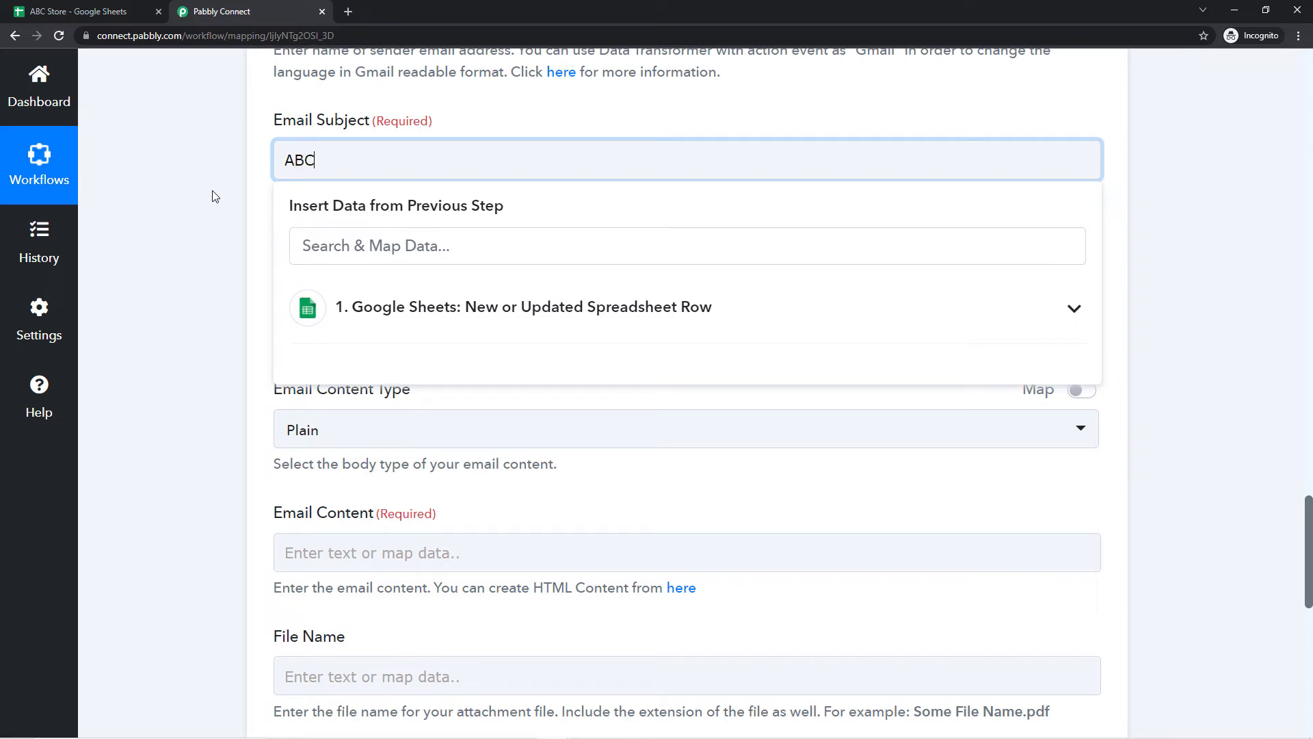
type(" Store Amount Due")
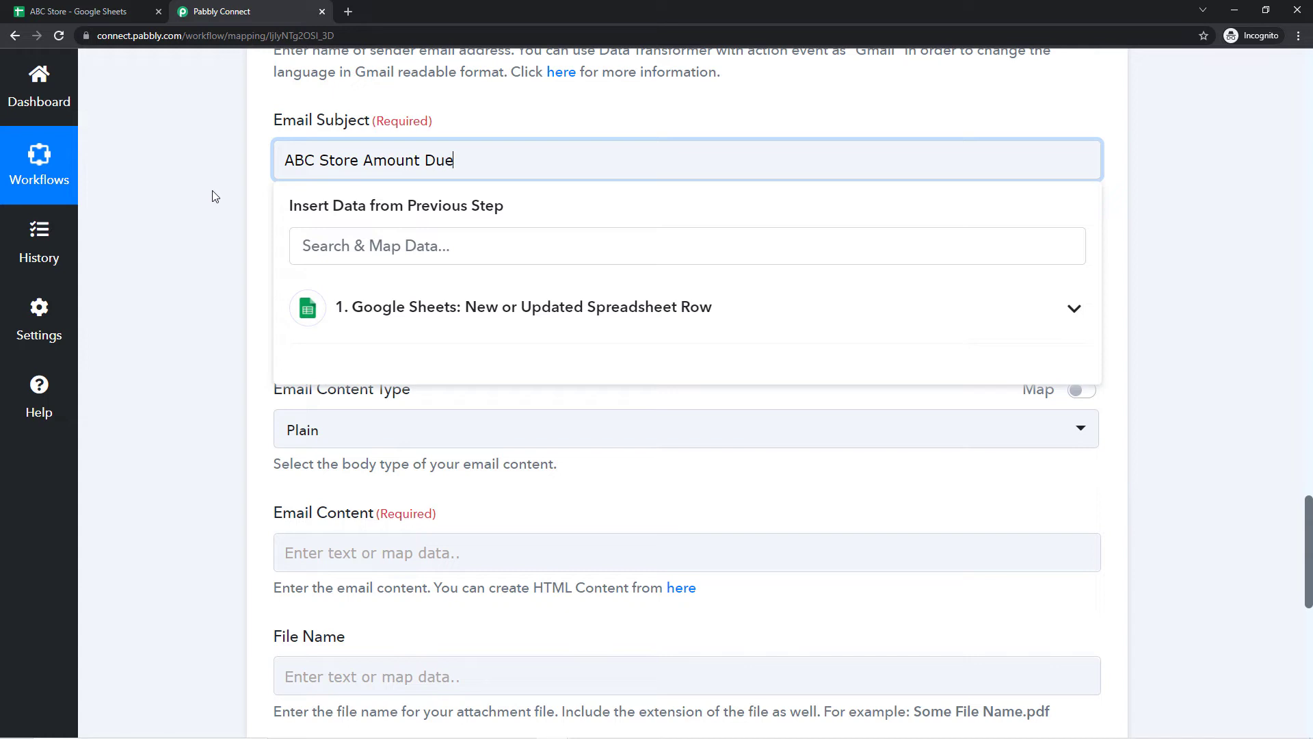
left_click(214, 196)
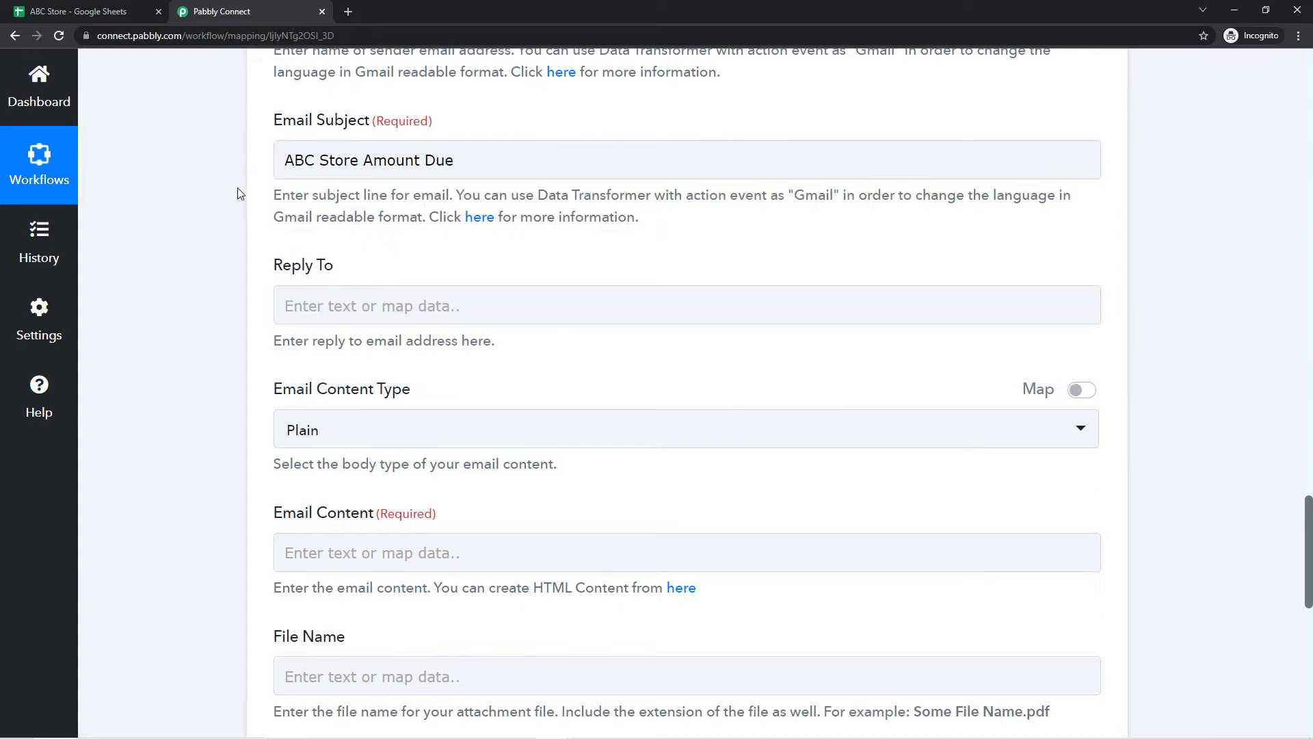
left_click(71, 10)
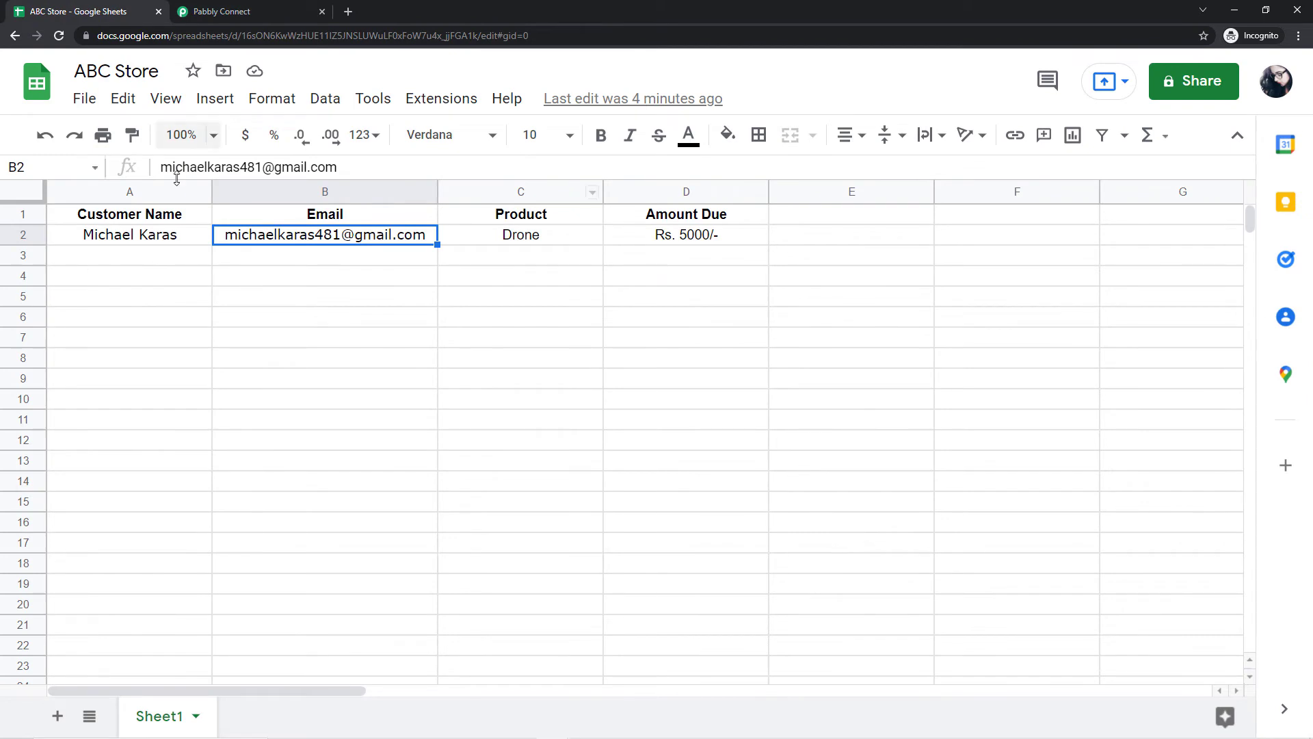
left_click(226, 11)
scroll(326, 244, "down", 1)
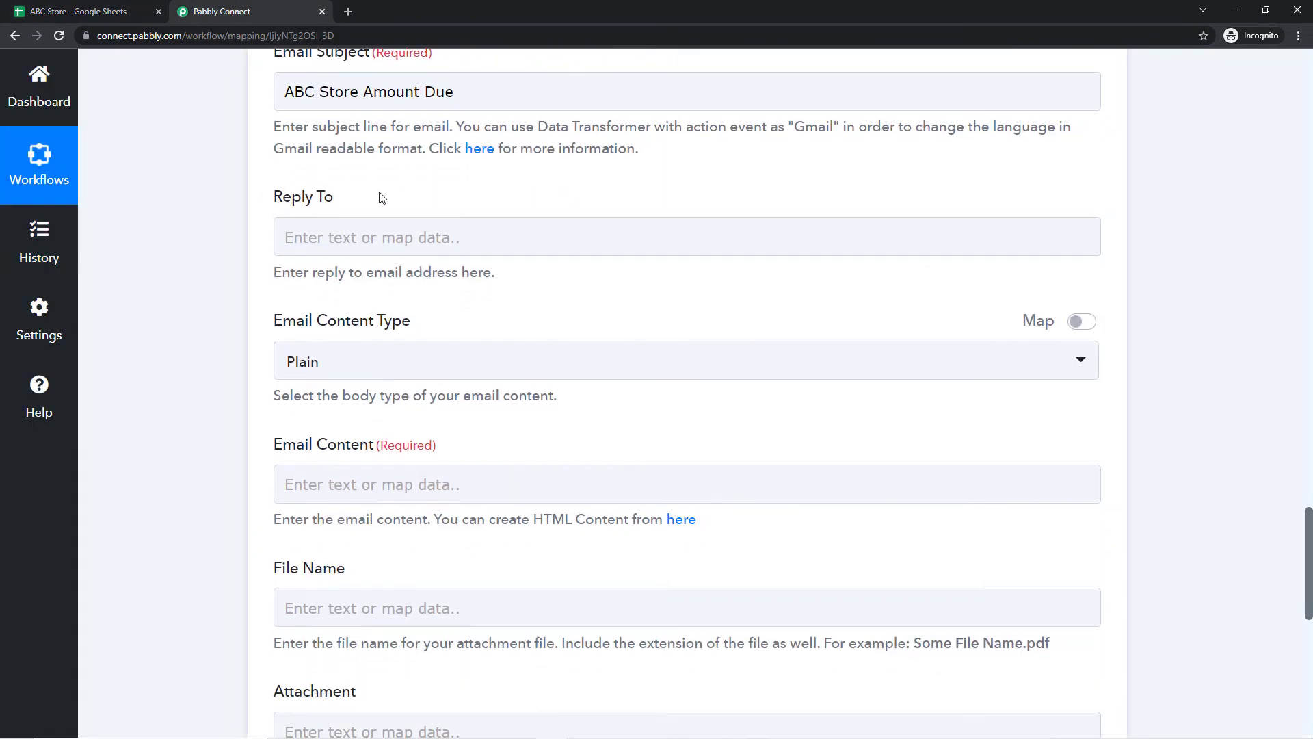
scroll(369, 191, "down", 1)
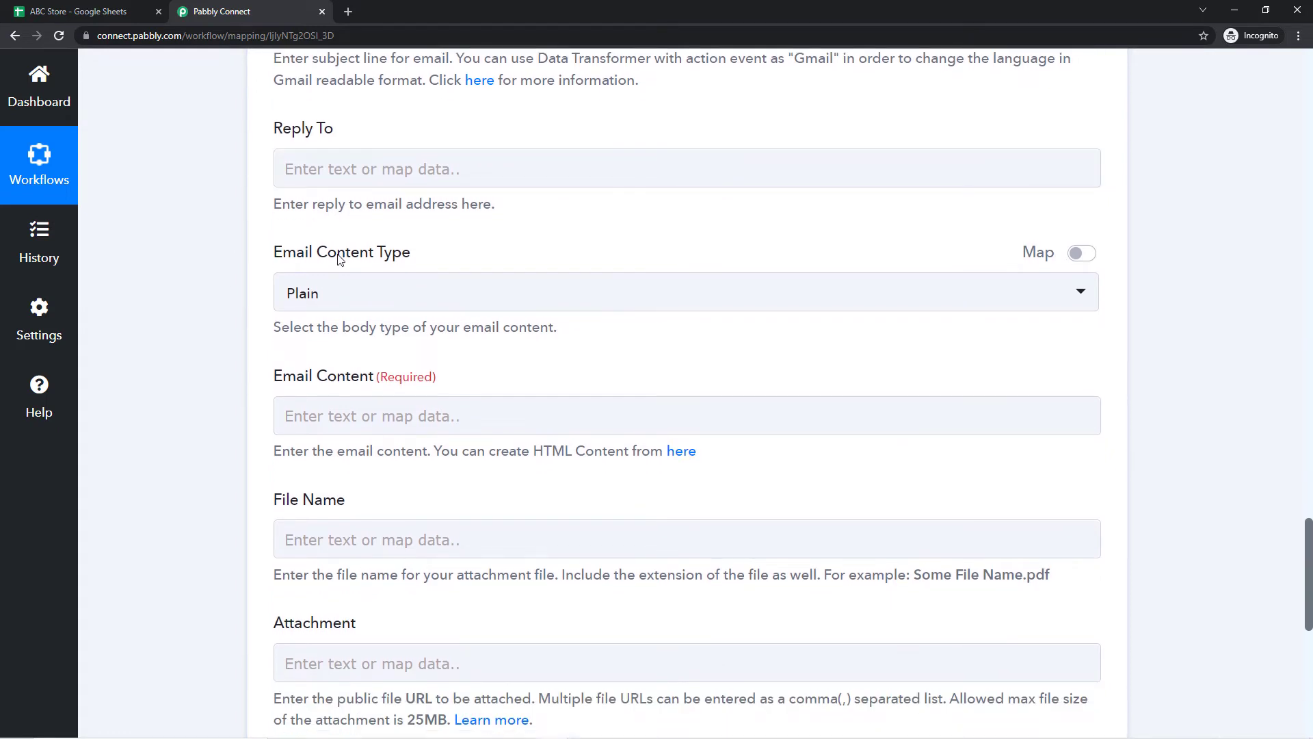
scroll(362, 233, "down", 1)
left_click(376, 225)
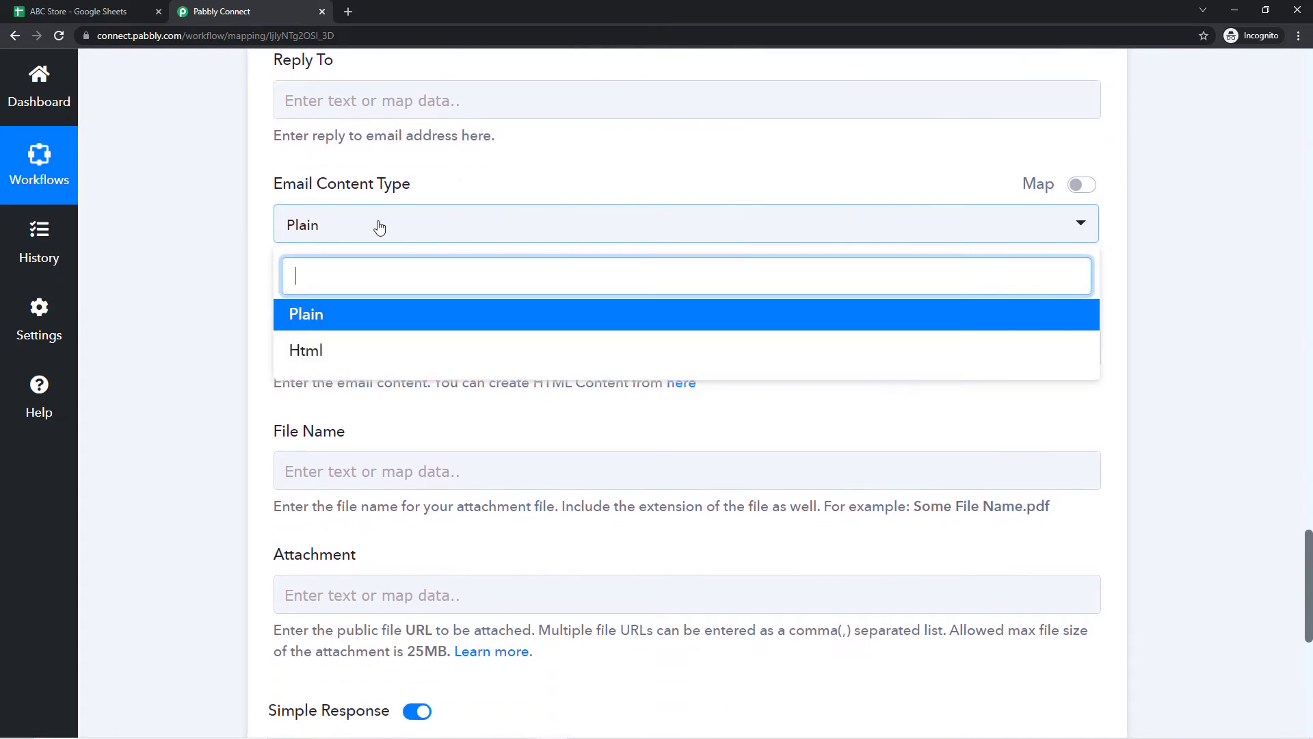
left_click(311, 316)
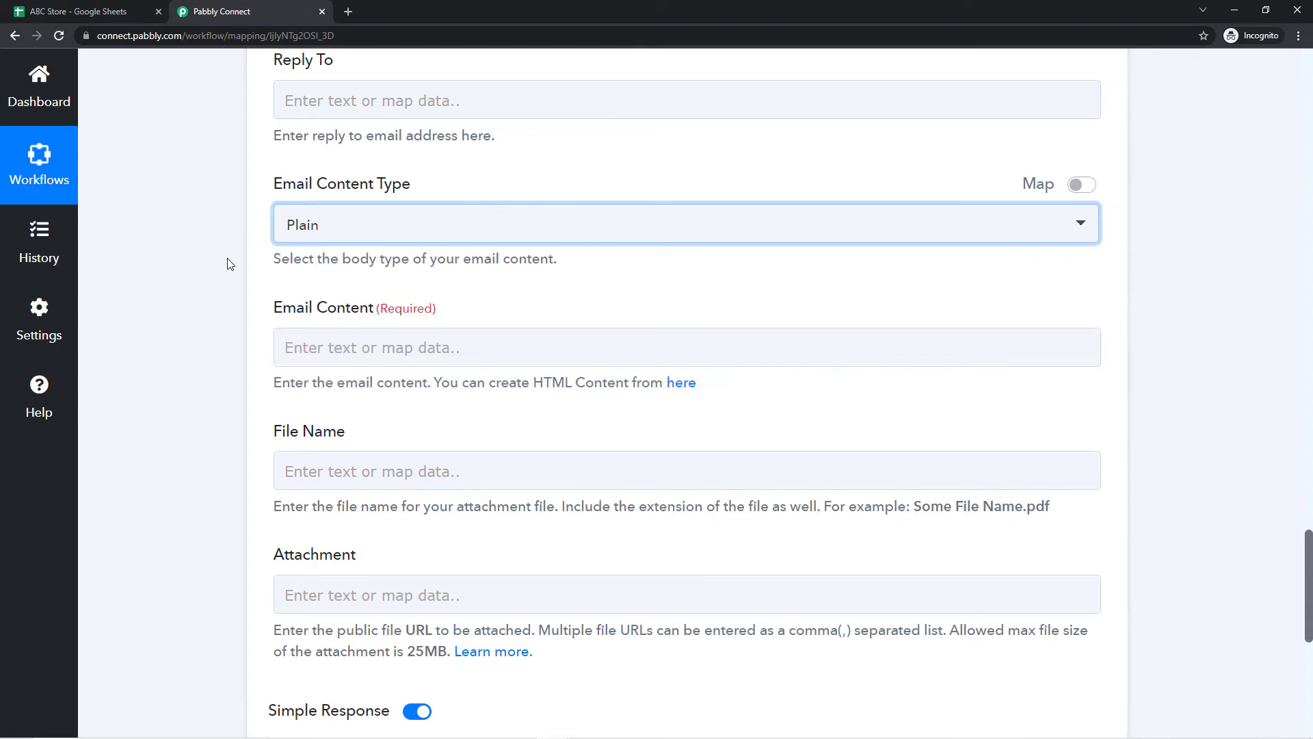
scroll(229, 260, "down", 2)
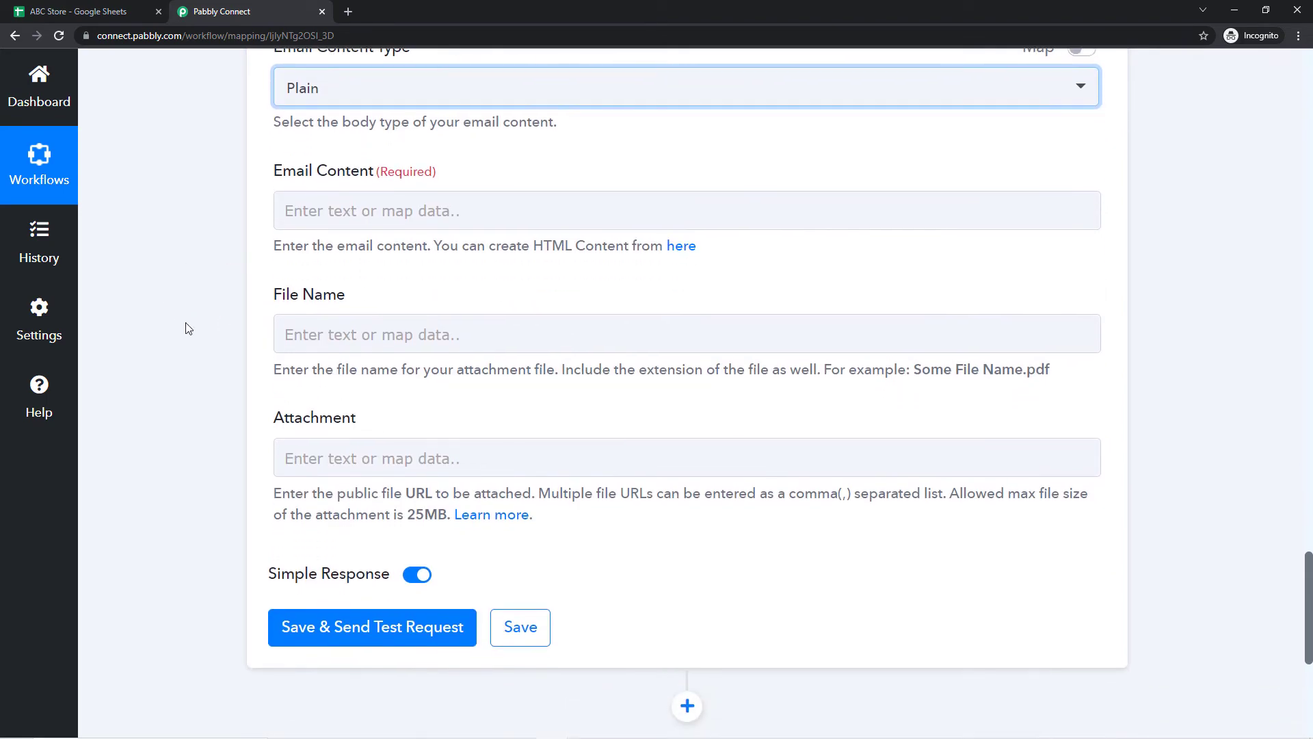
Step: Start Email Content with 'Hello', the mapped Customer Name and a comma
left_click(350, 210)
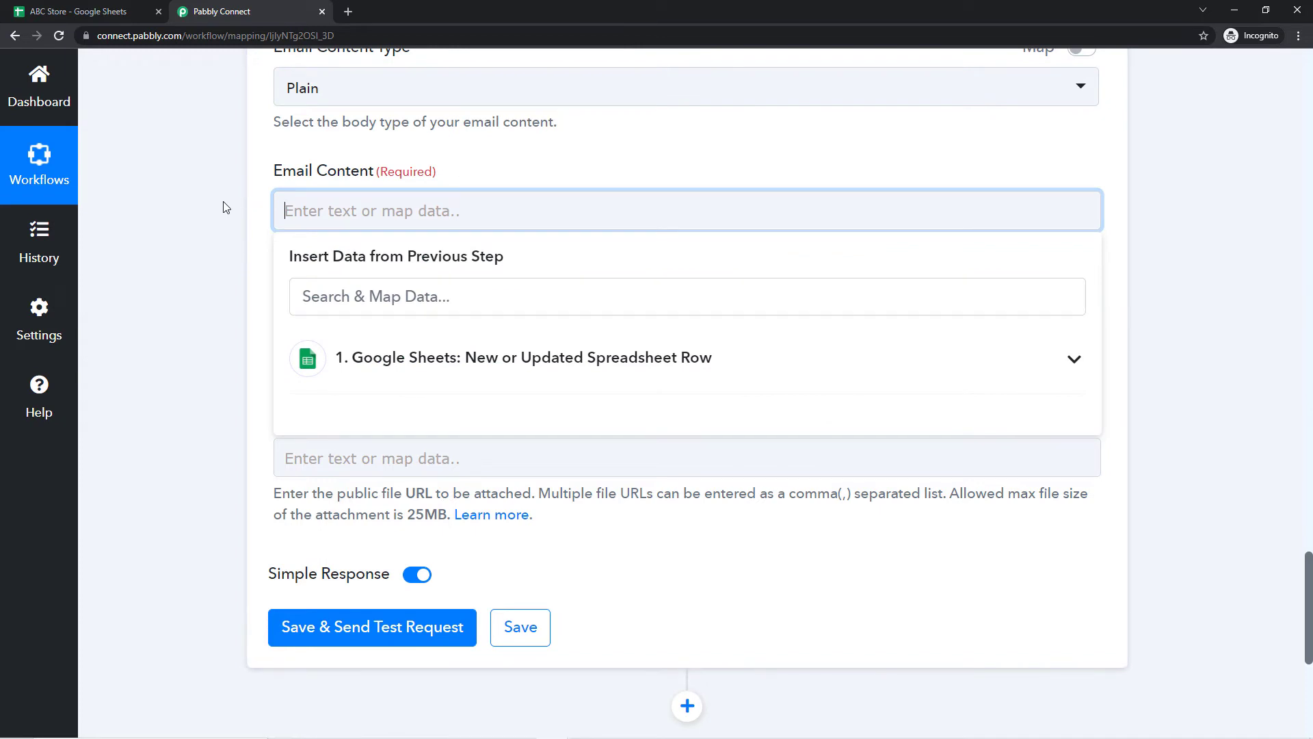
left_click(69, 5)
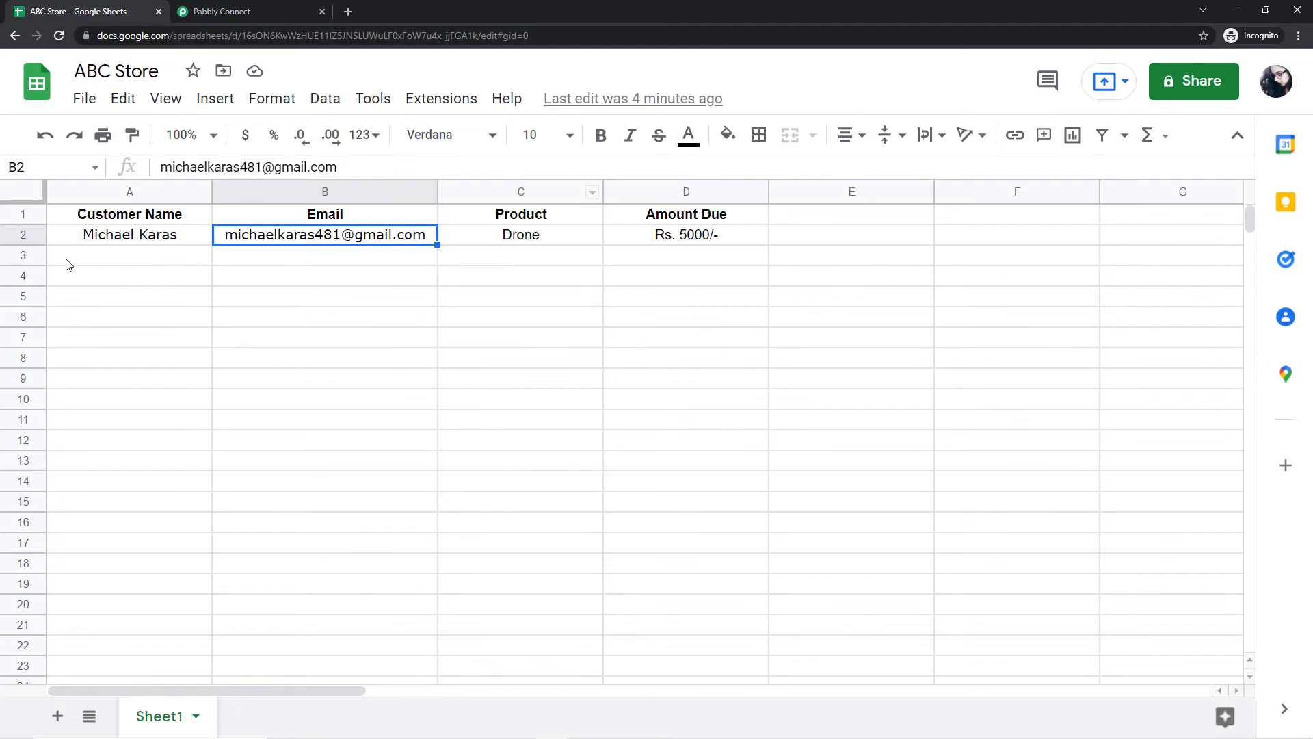
left_click(301, 12)
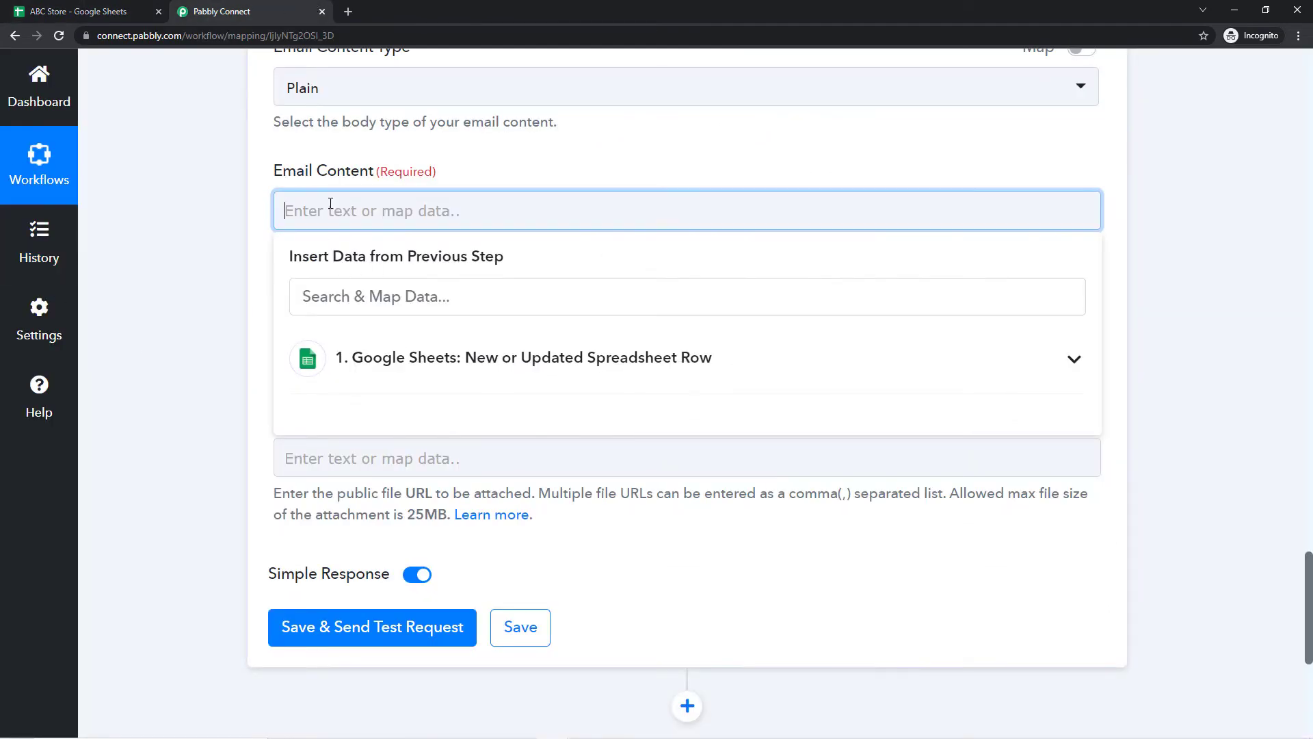
type("Hello")
left_click(68, 11)
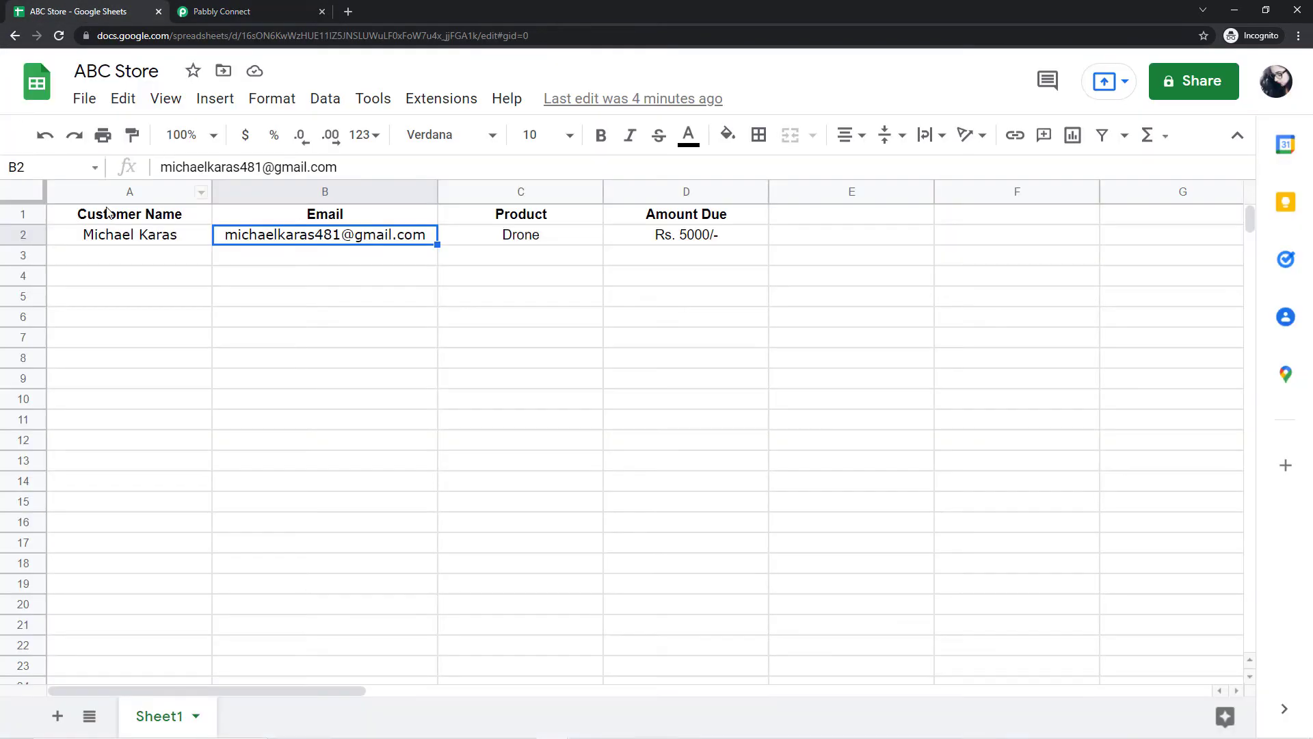
left_click(249, 8)
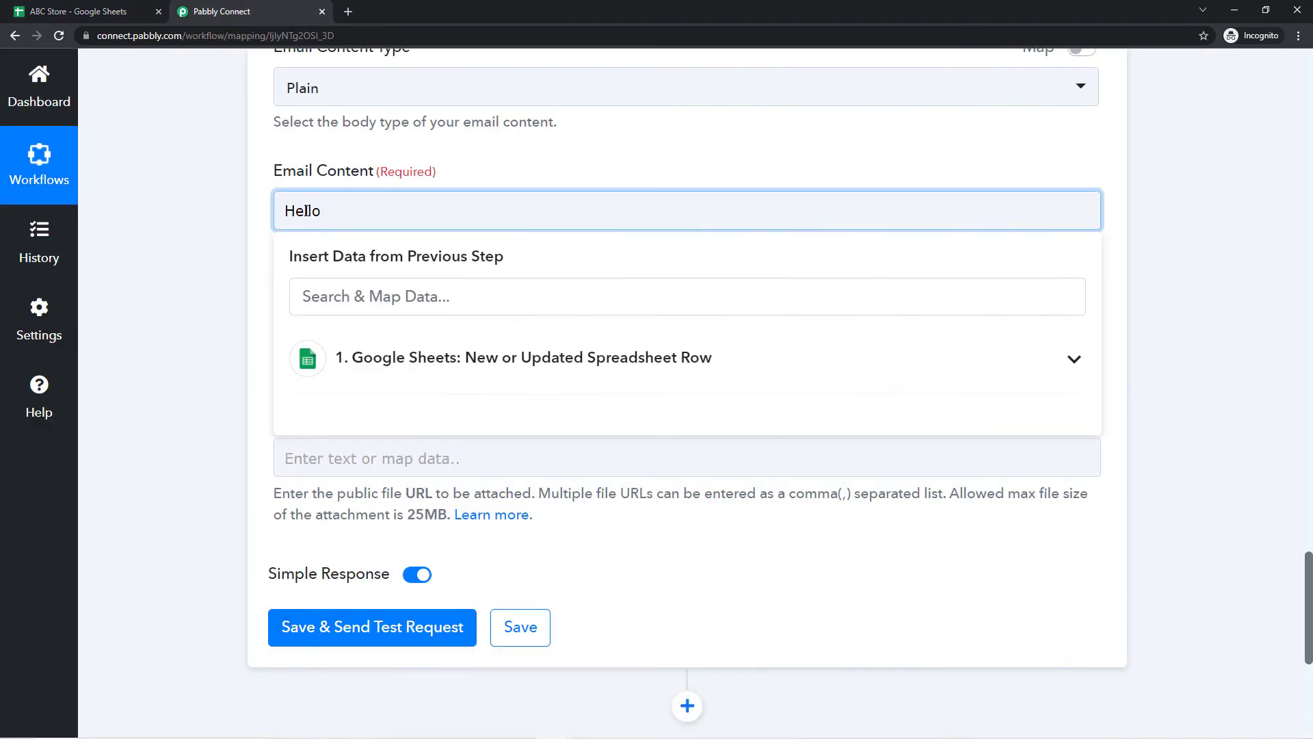
left_click(405, 368)
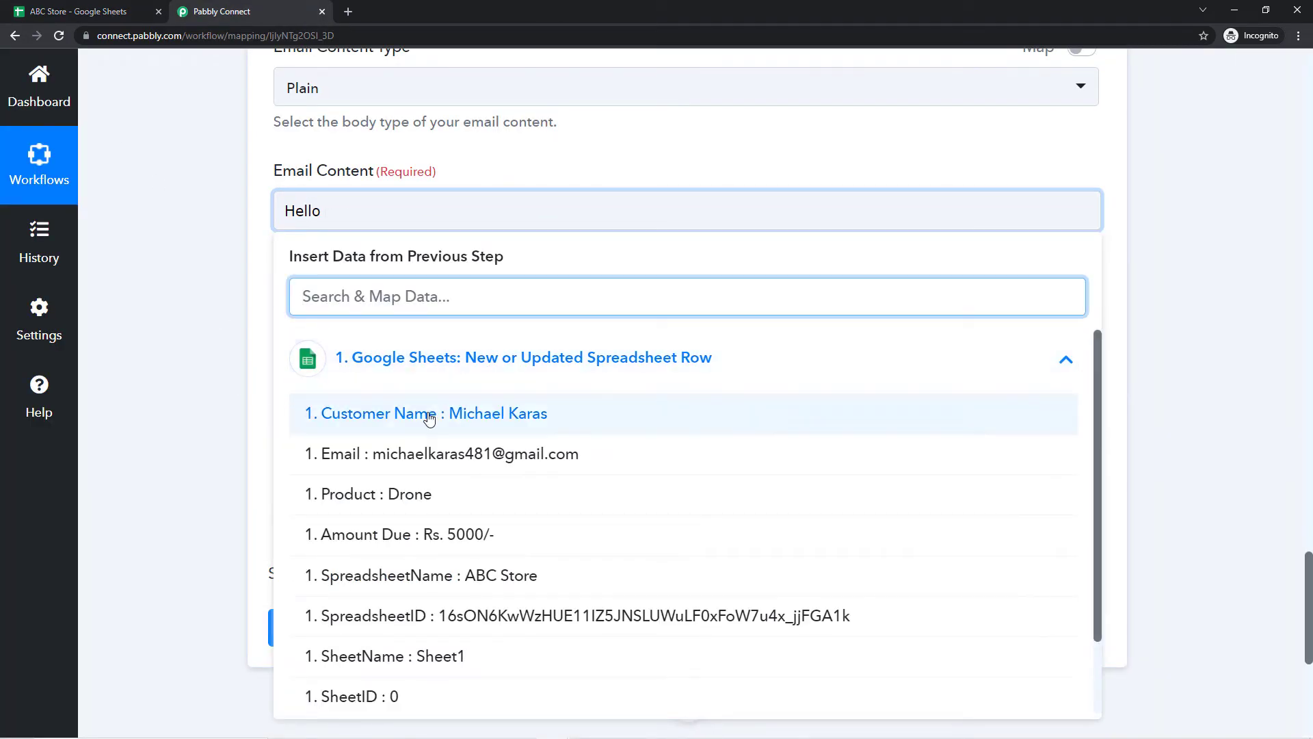
left_click(500, 419)
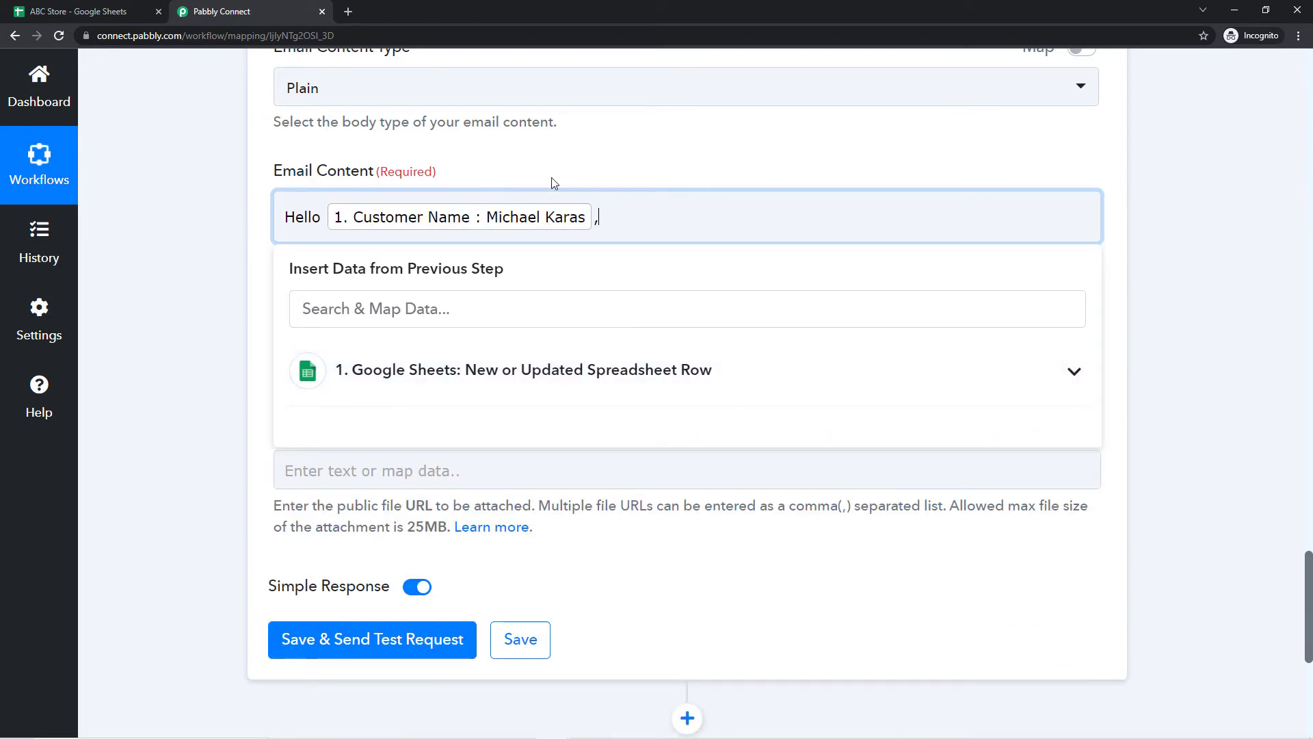
type(",\\")
key("BackSpace")
key("Return")
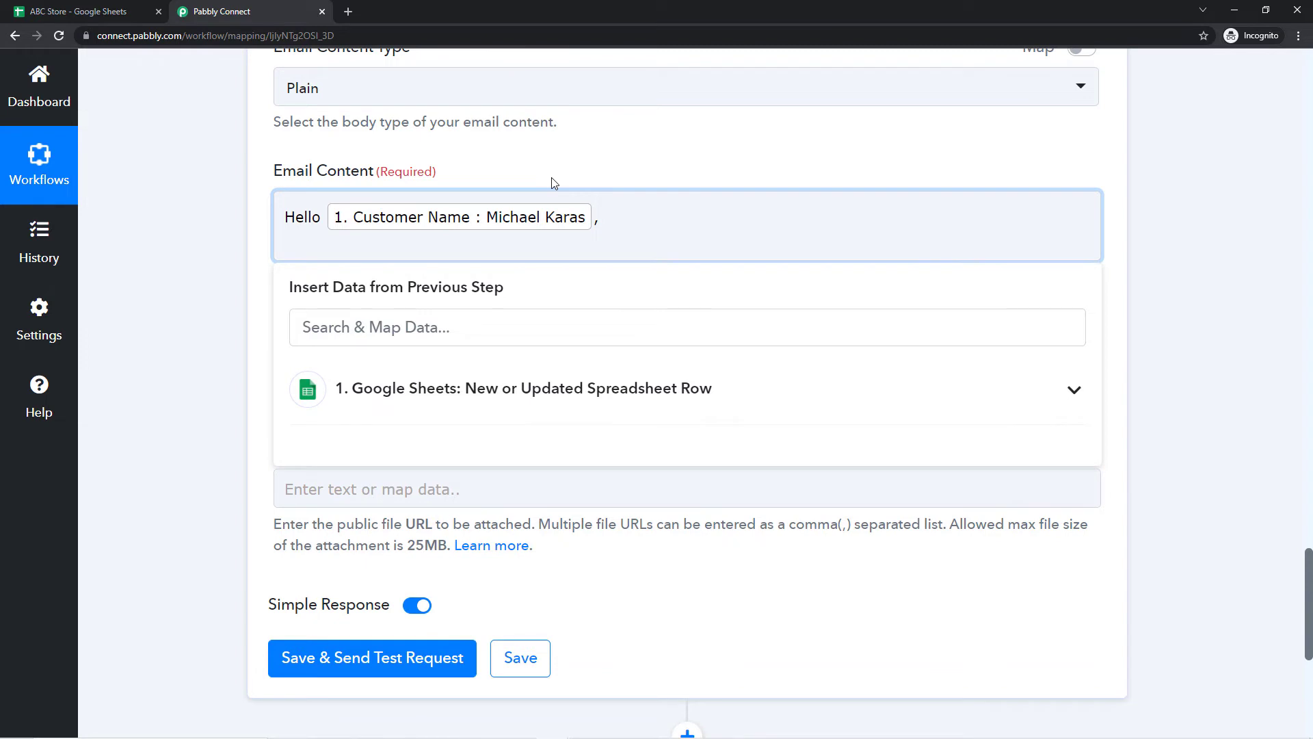
Step: Add a blank line and begin the next sentence with 'Thank You for buying'
left_click(41, 12)
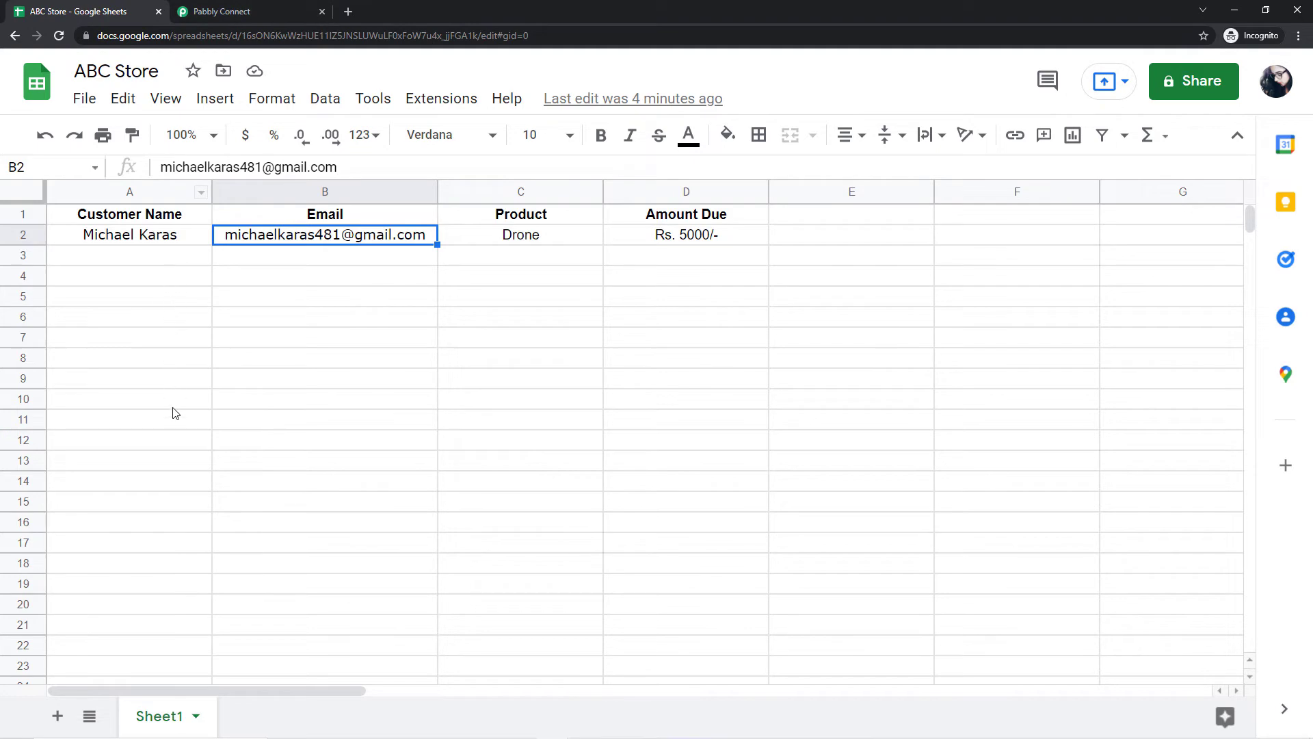
left_click(219, 11)
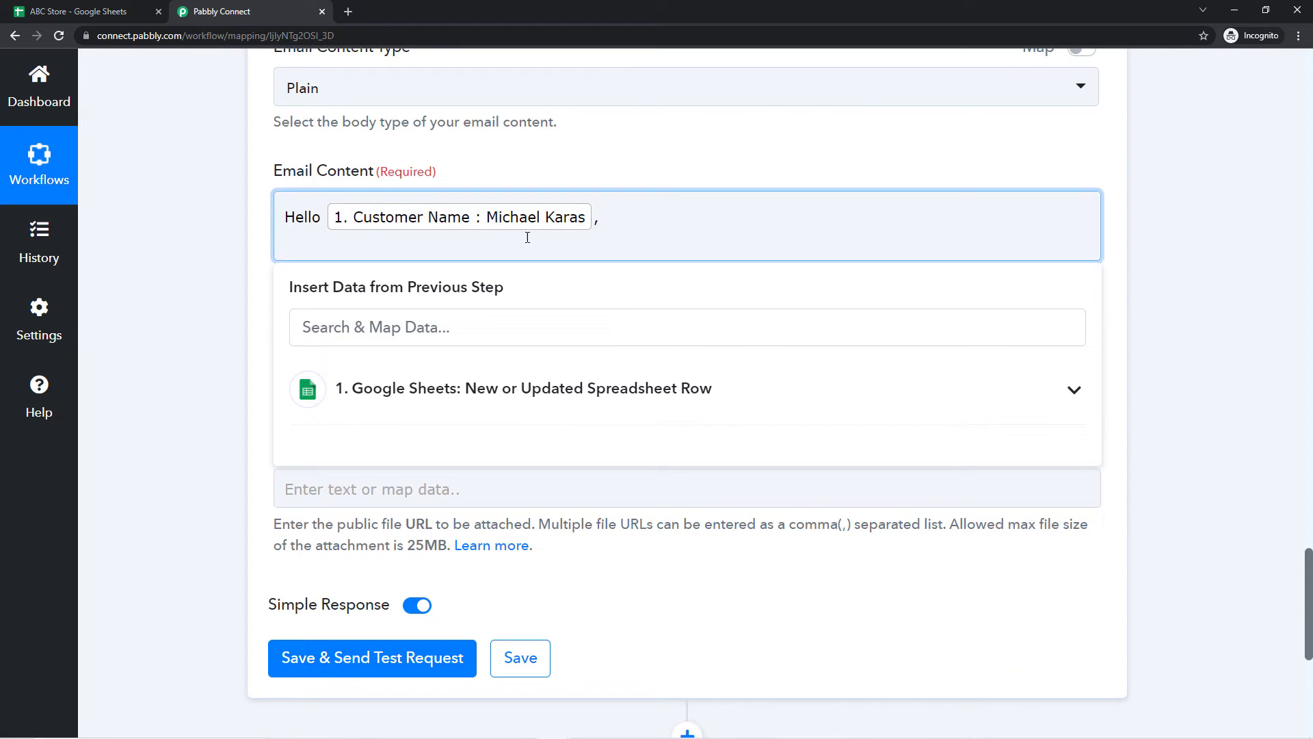
key("Return")
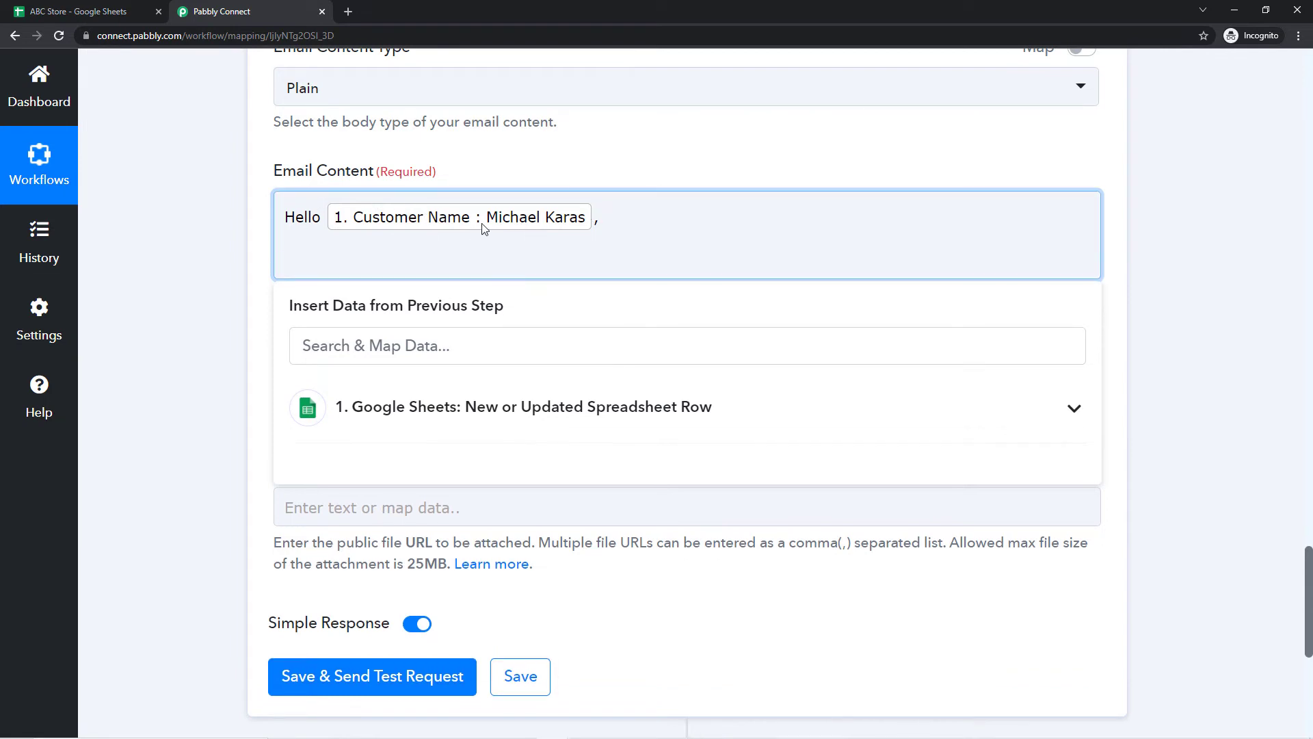
type("Thank You for buyi")
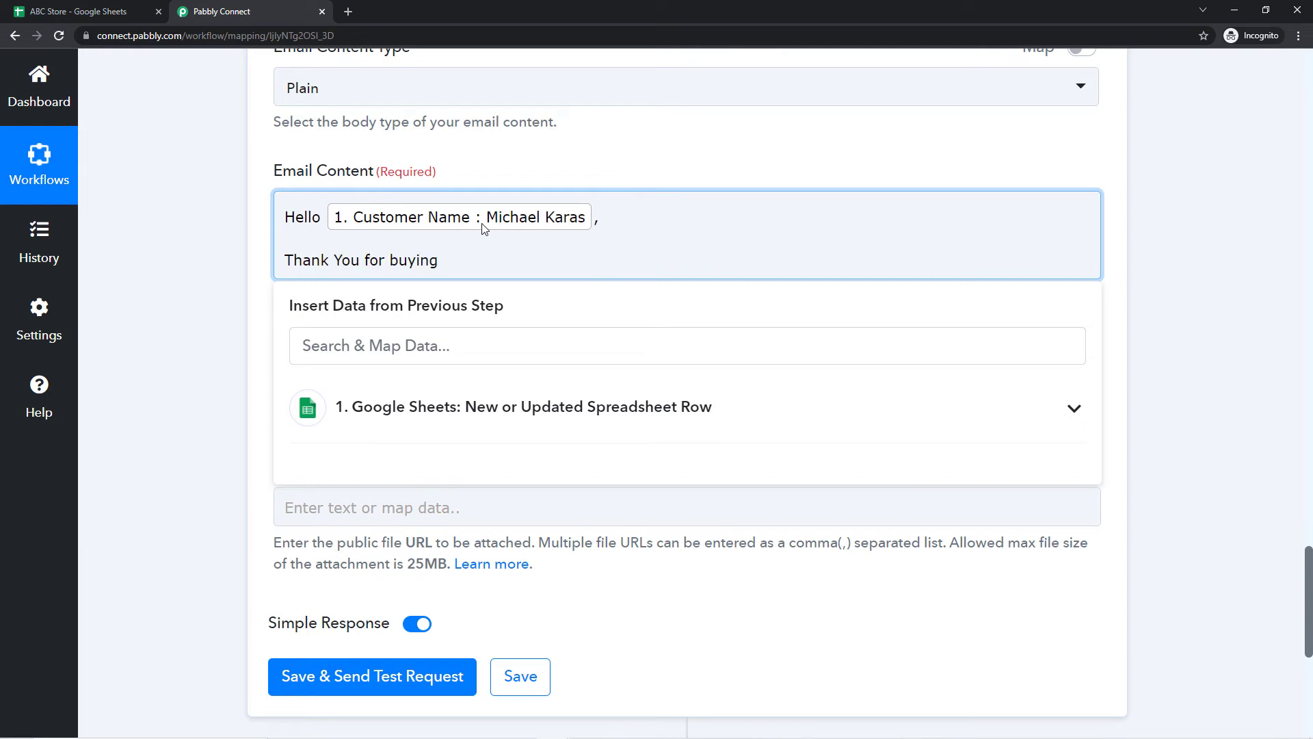
type("ng")
Step: Insert mapped Product, 'from ABC Store. You have a due amount', and mapped Amount Due
left_click(400, 406)
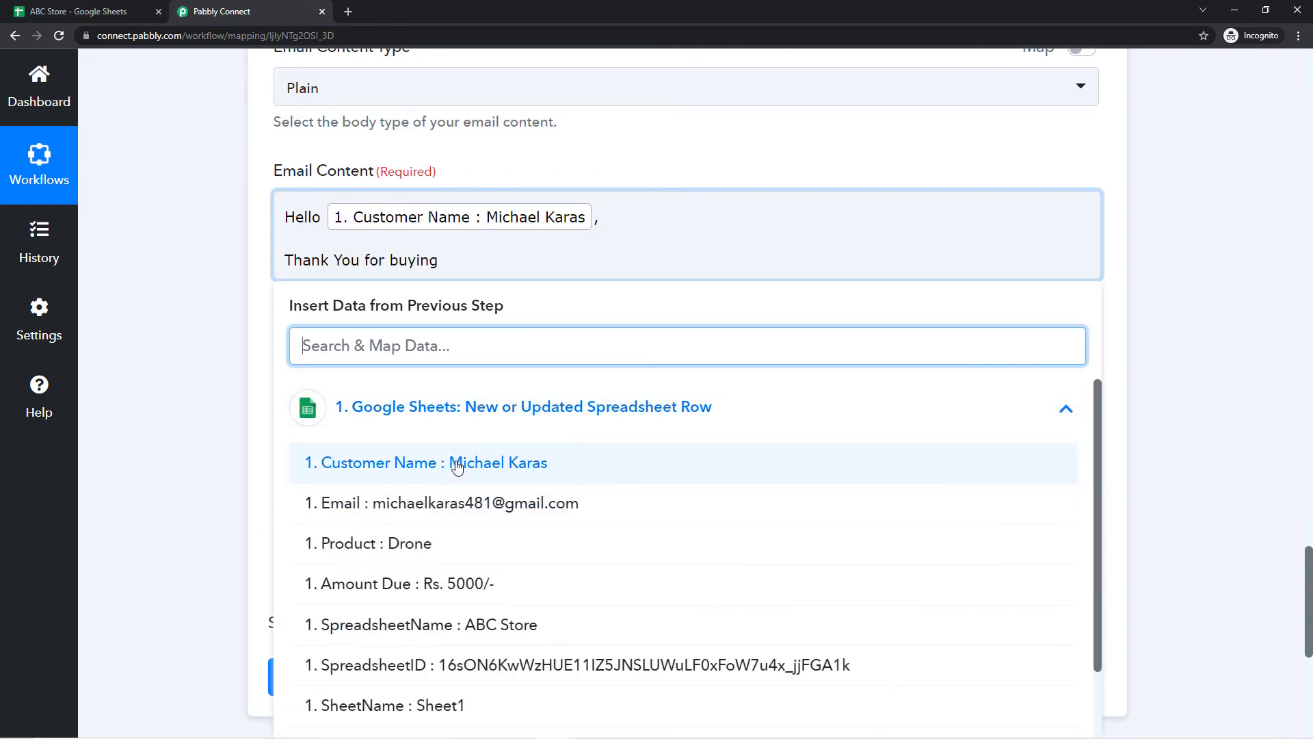
left_click(386, 544)
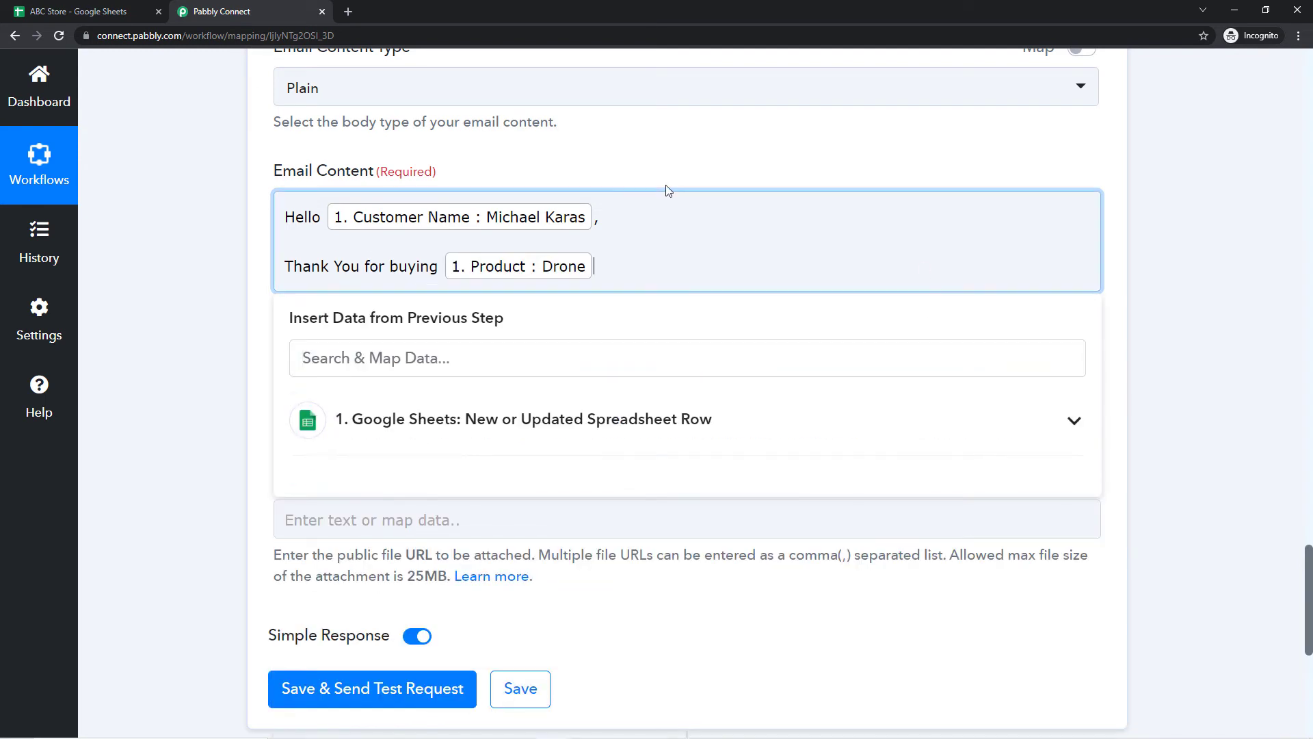
type("from ABC Store. You have a due amount")
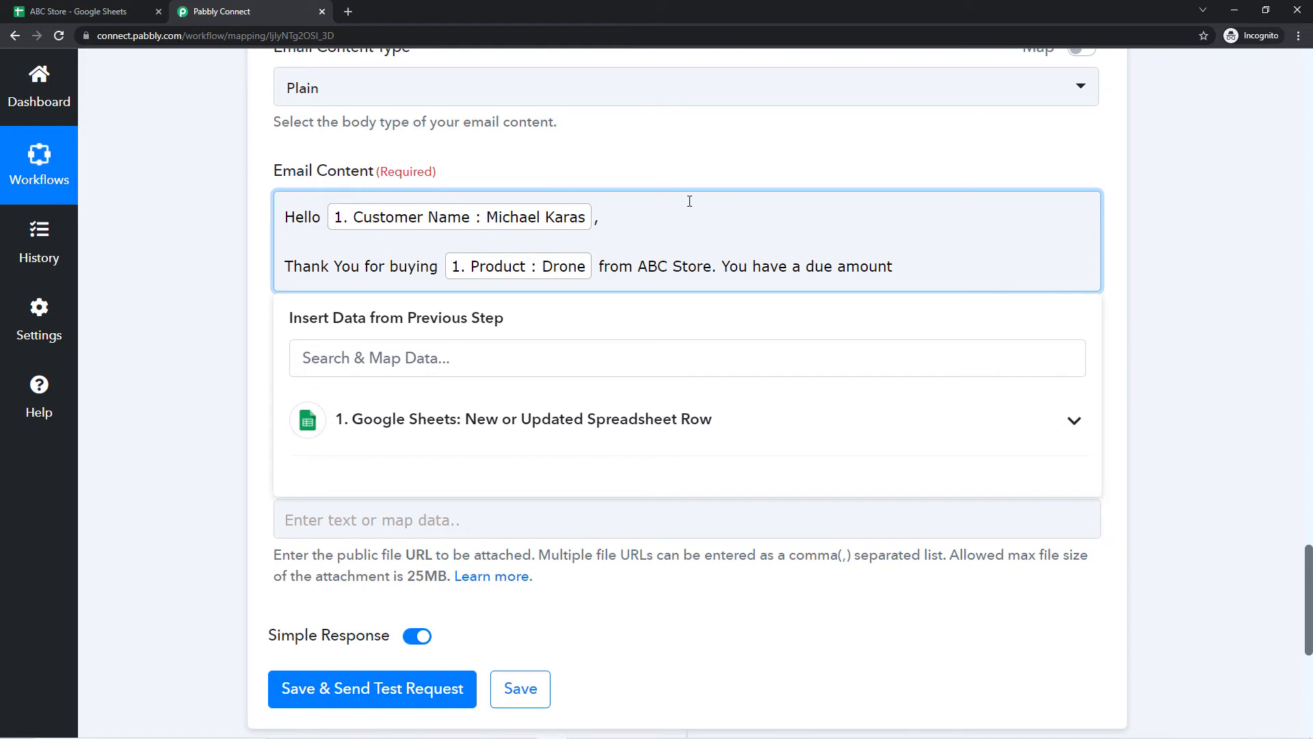
left_click(469, 419)
scroll(376, 485, "down", 1)
left_click(381, 532)
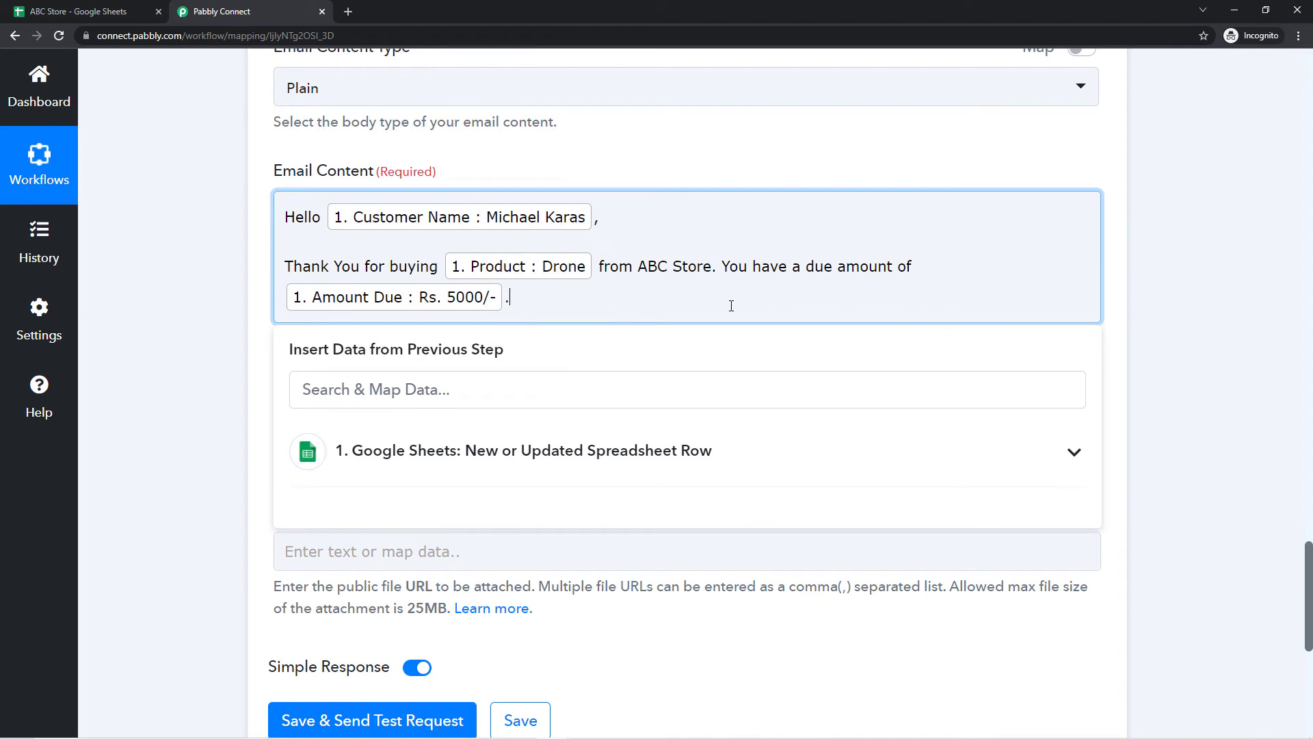
type(".")
Step: Add 'Please pay the remaing amount on time.' and sign off 'Regards' / 'ABC Store'
key("Return")
type("Please pay the remaing amount")
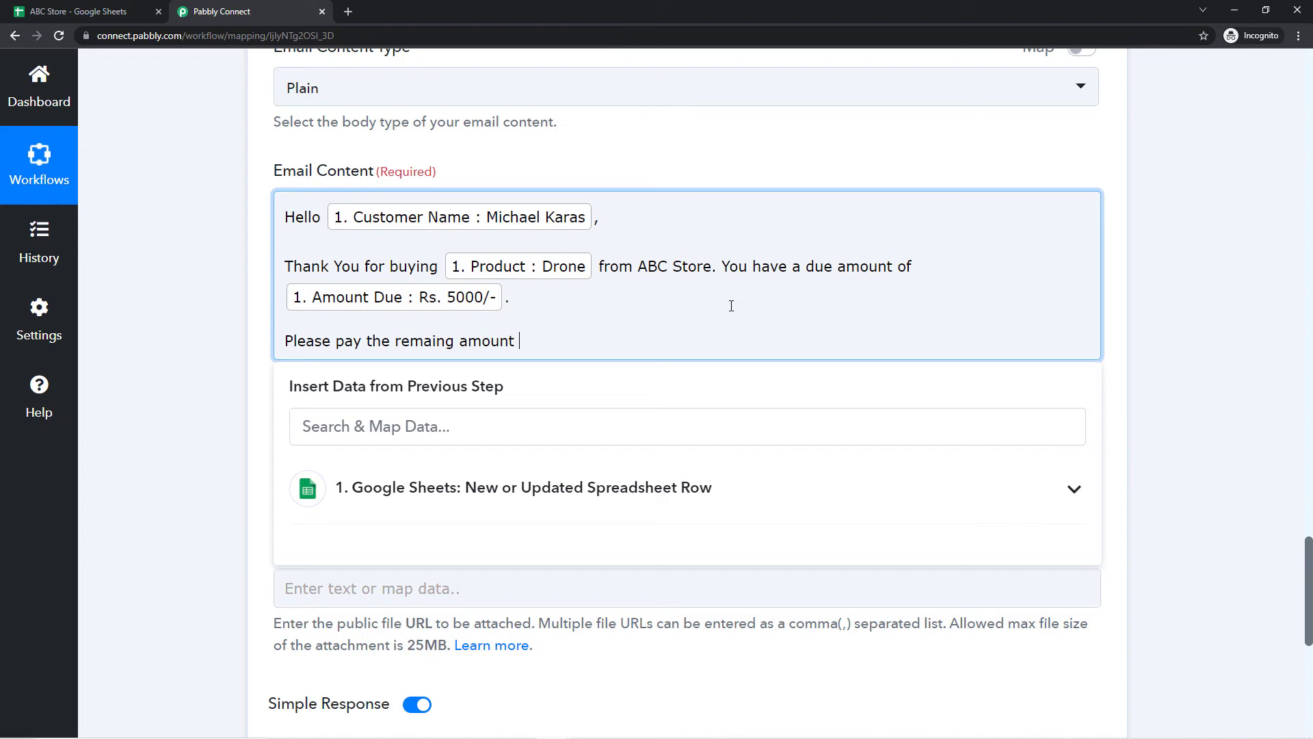
type(" on time.")
key("Return")
key("Return")
type("Than")
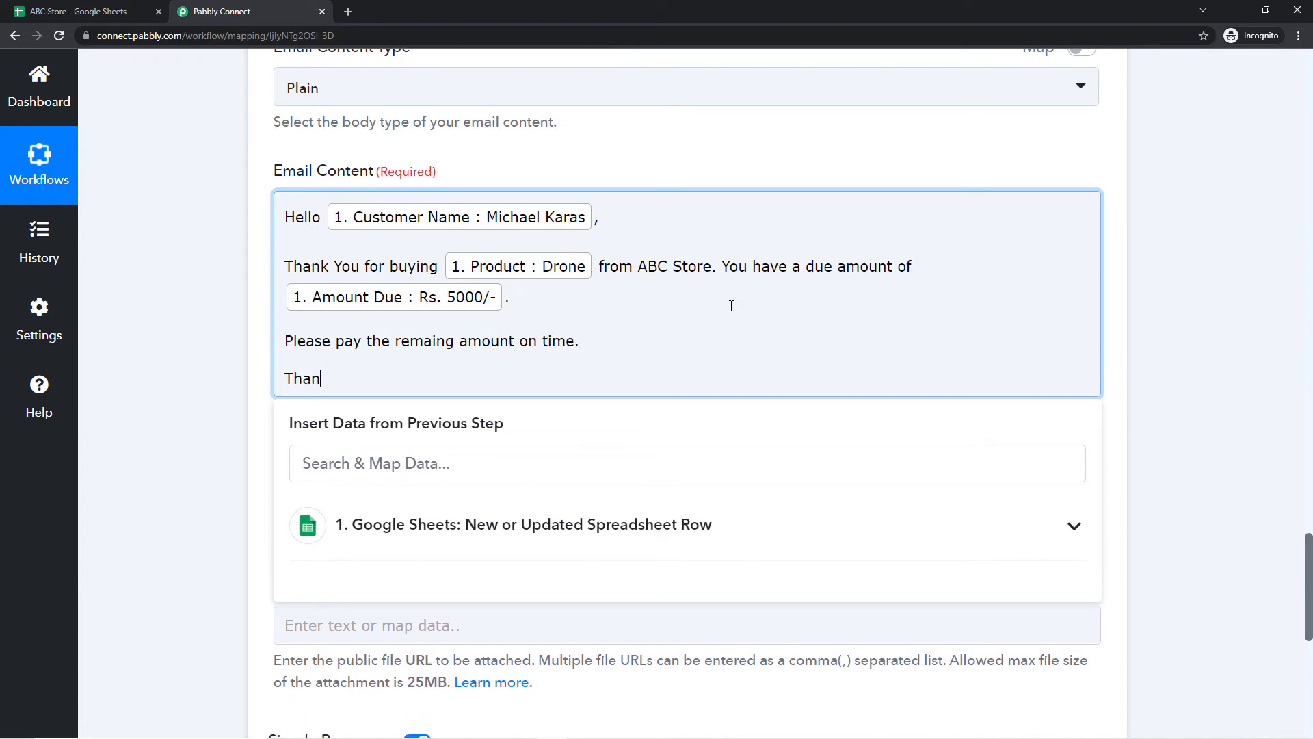
key("BackSpace")
key("BackSpace")
key("BackSpace")
key("BackSpace")
type("Regards")
key("Return")
type("A")
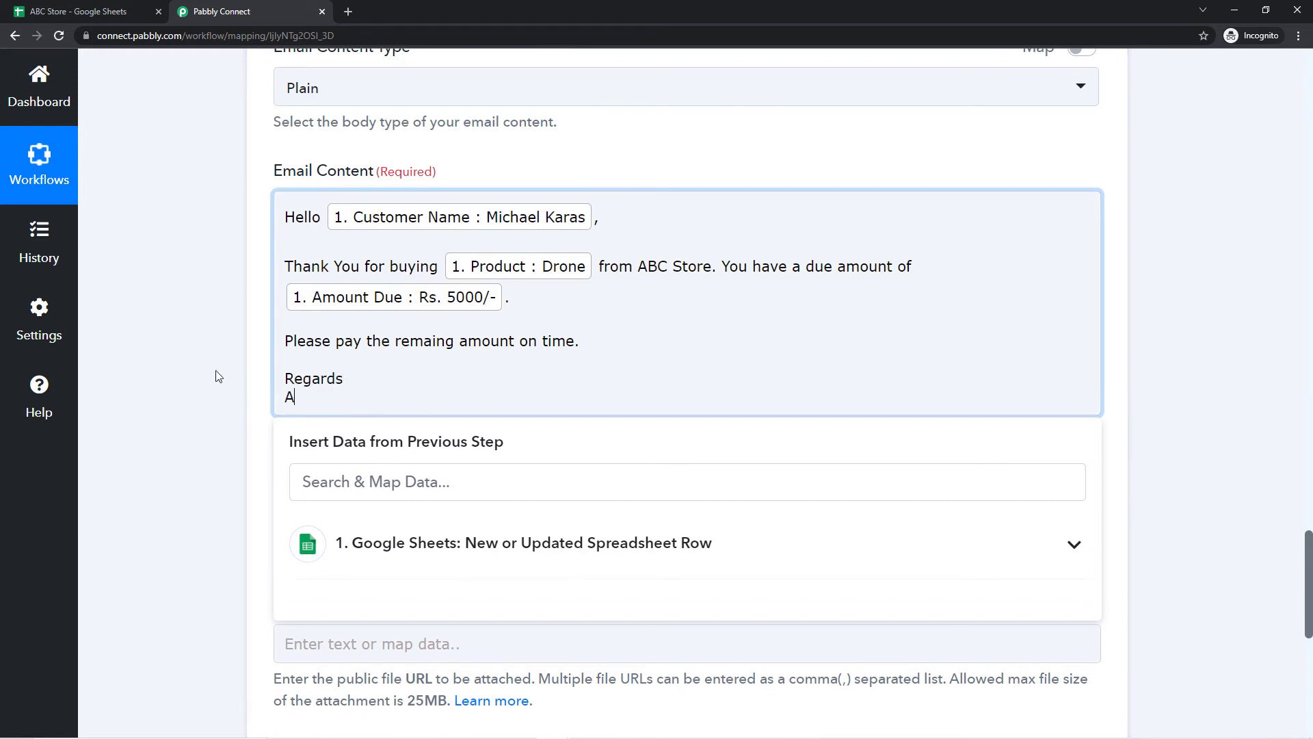
type("BC Store")
left_click(218, 375)
Step: Check the body's Hello greeting and mapped fields against the ABC Store spreadsheet columns
scroll(262, 250, "up", 1)
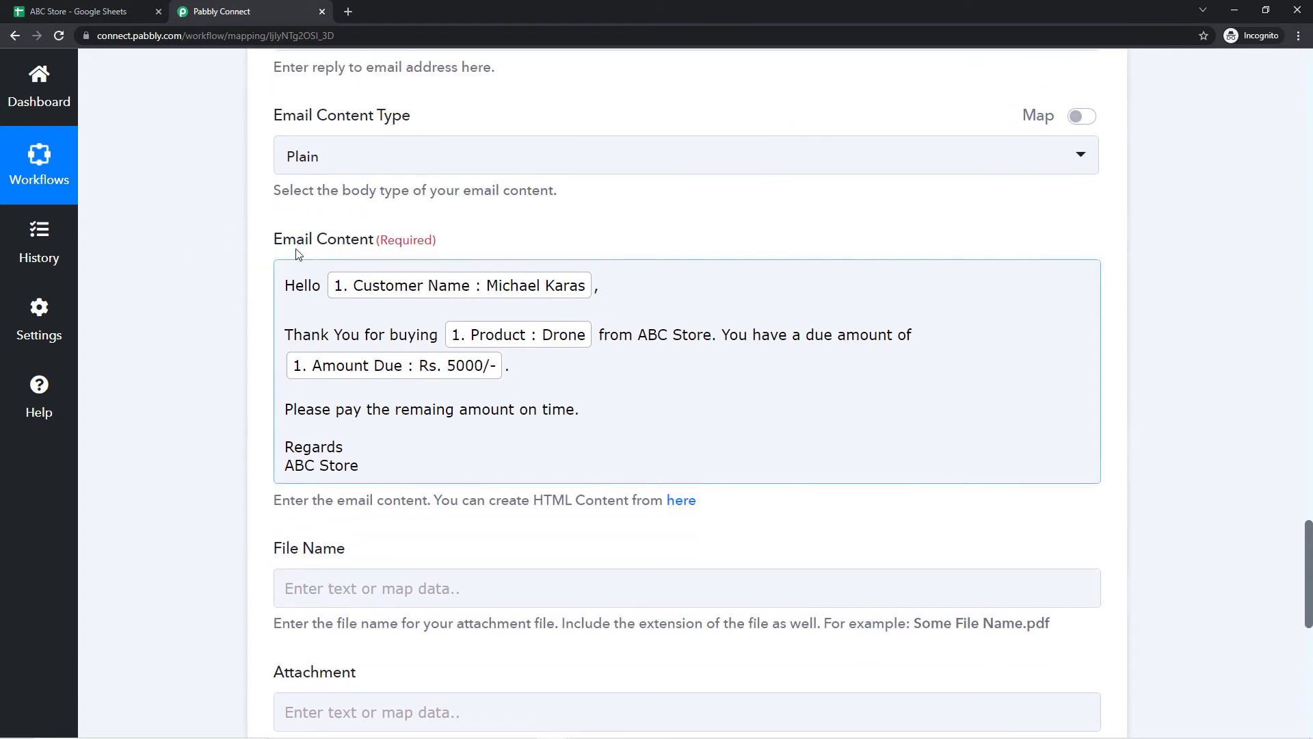
left_click(351, 285)
left_click_drag(285, 284, 323, 286)
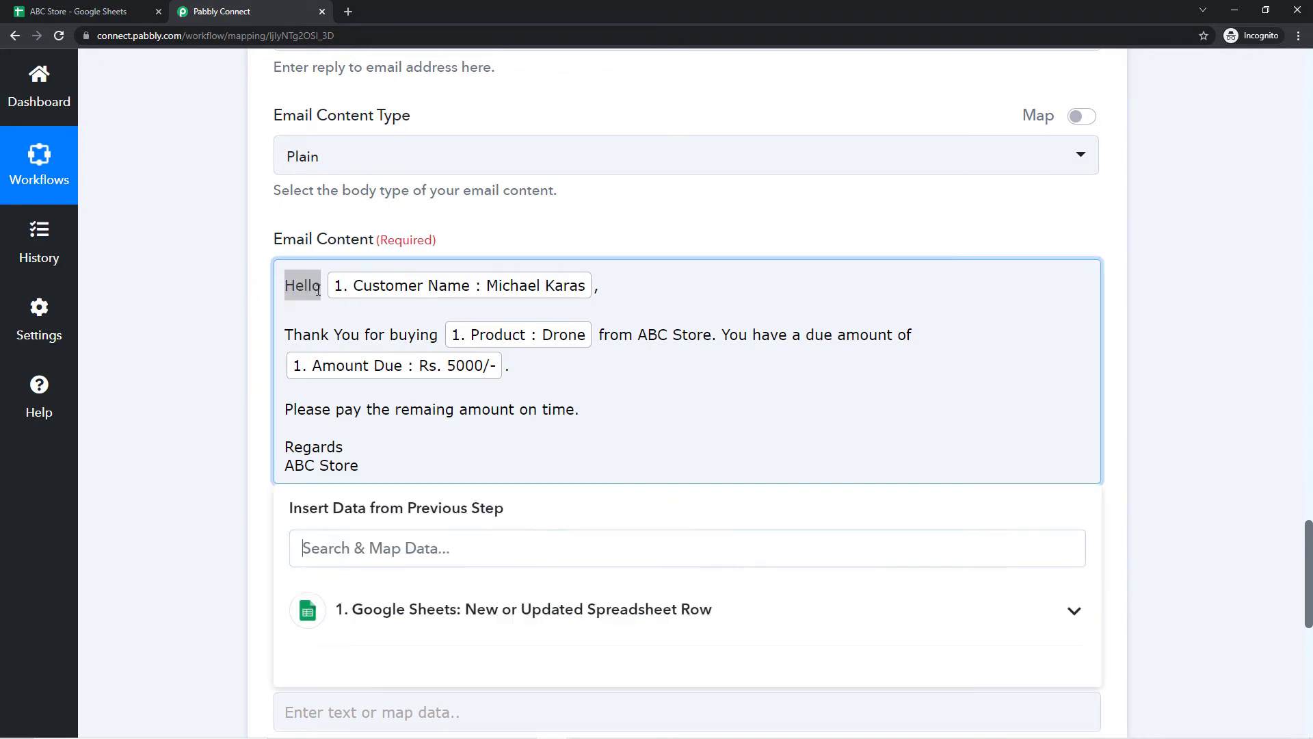
left_click(617, 284)
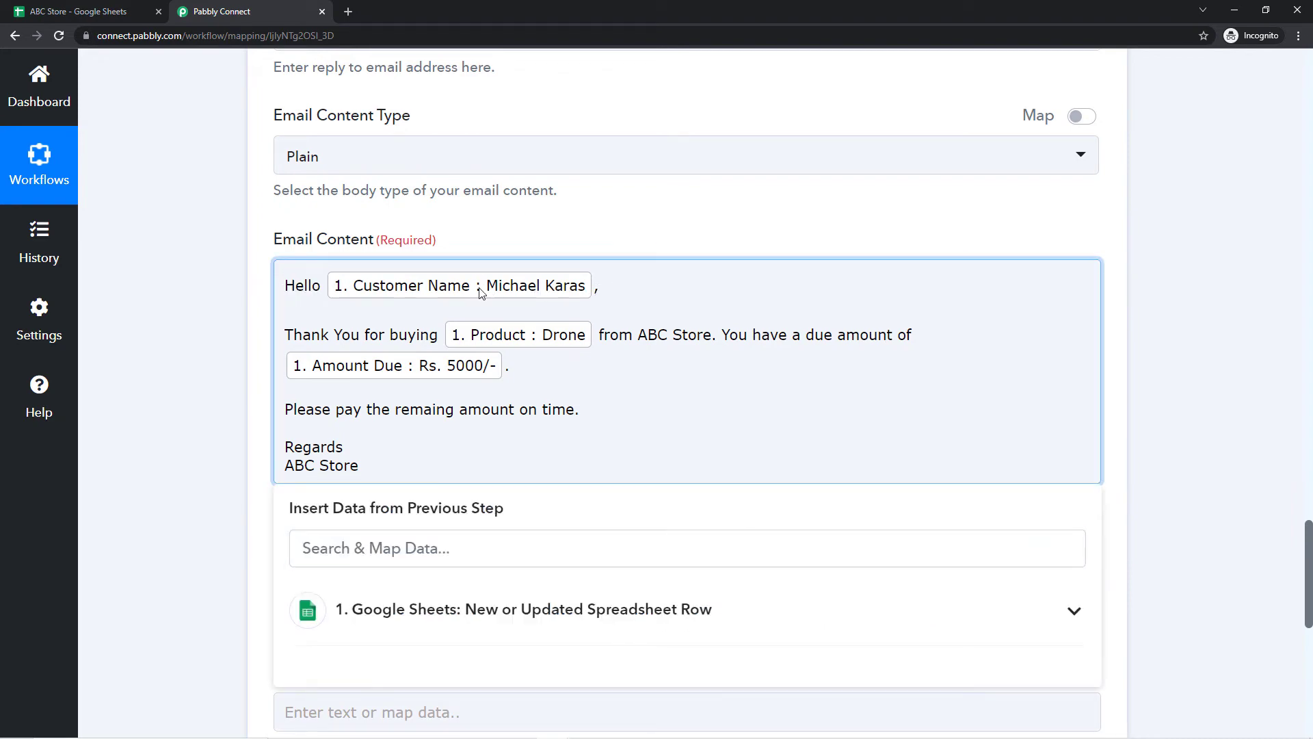
left_click(25, 10)
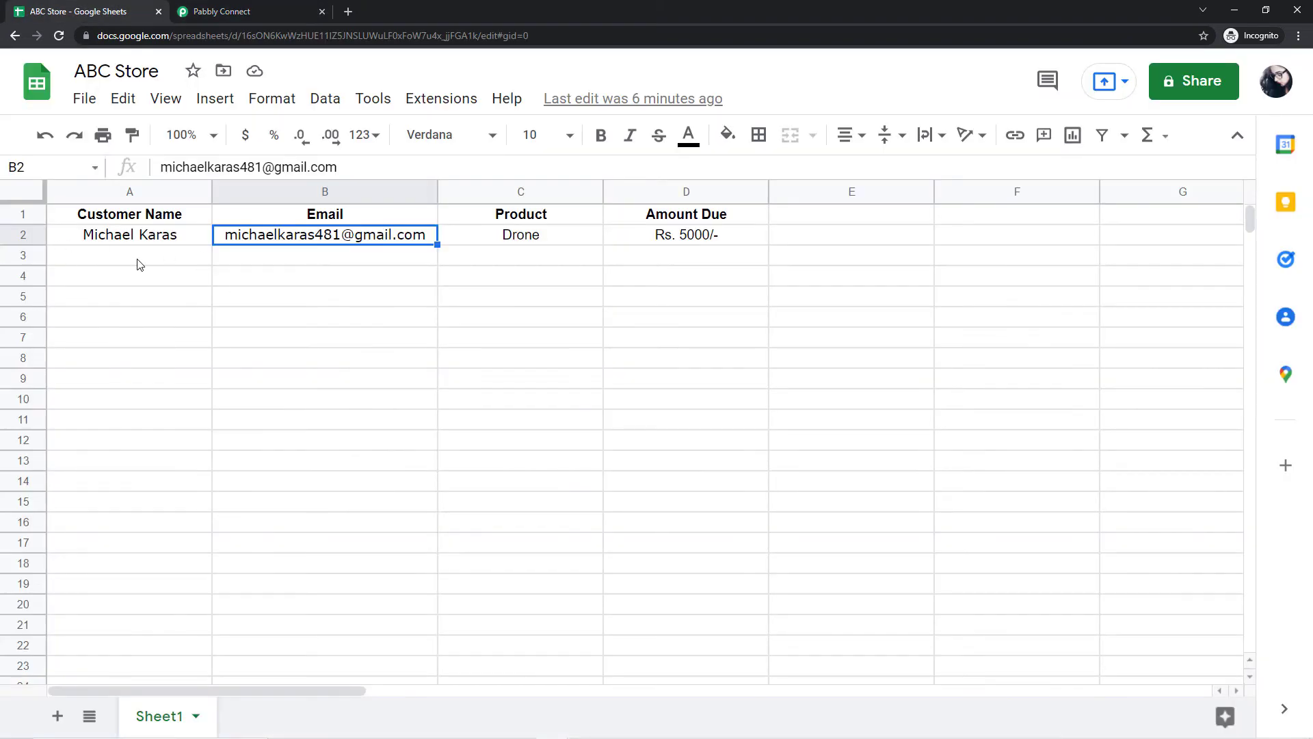
left_click(219, 10)
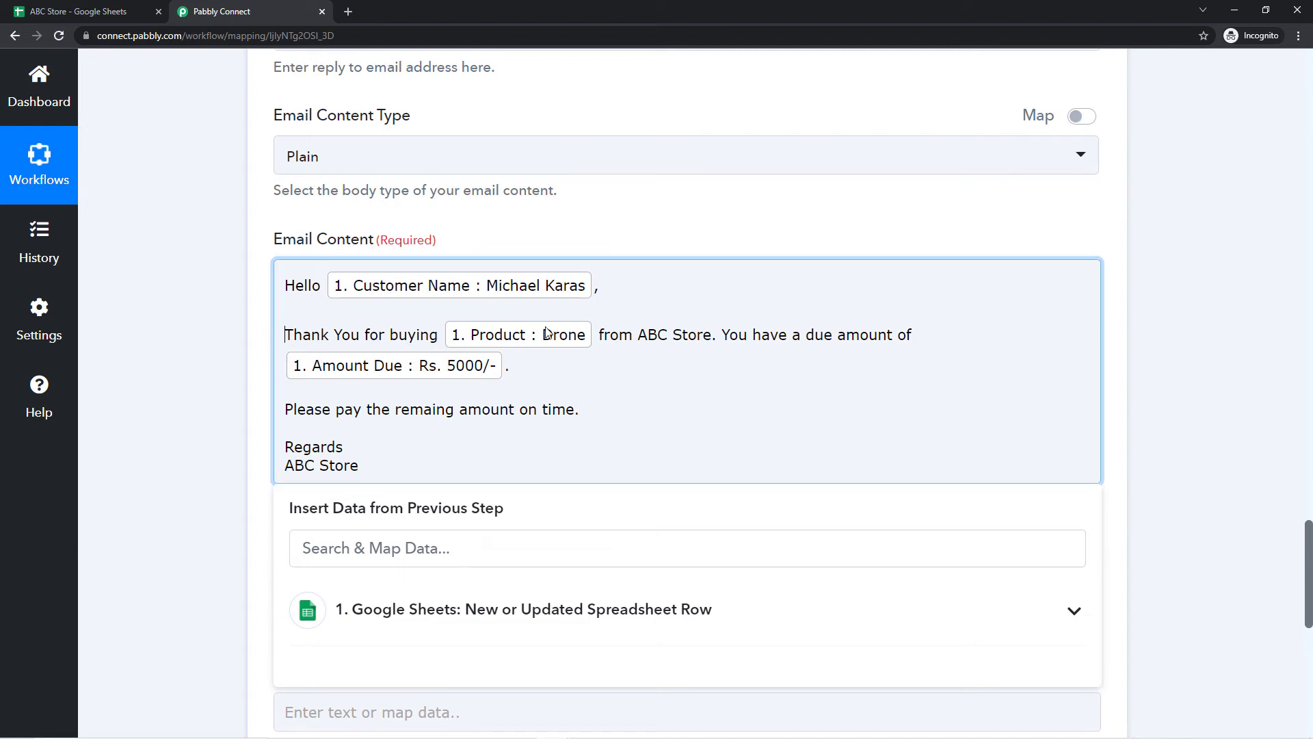
left_click(84, 5)
left_click(520, 258)
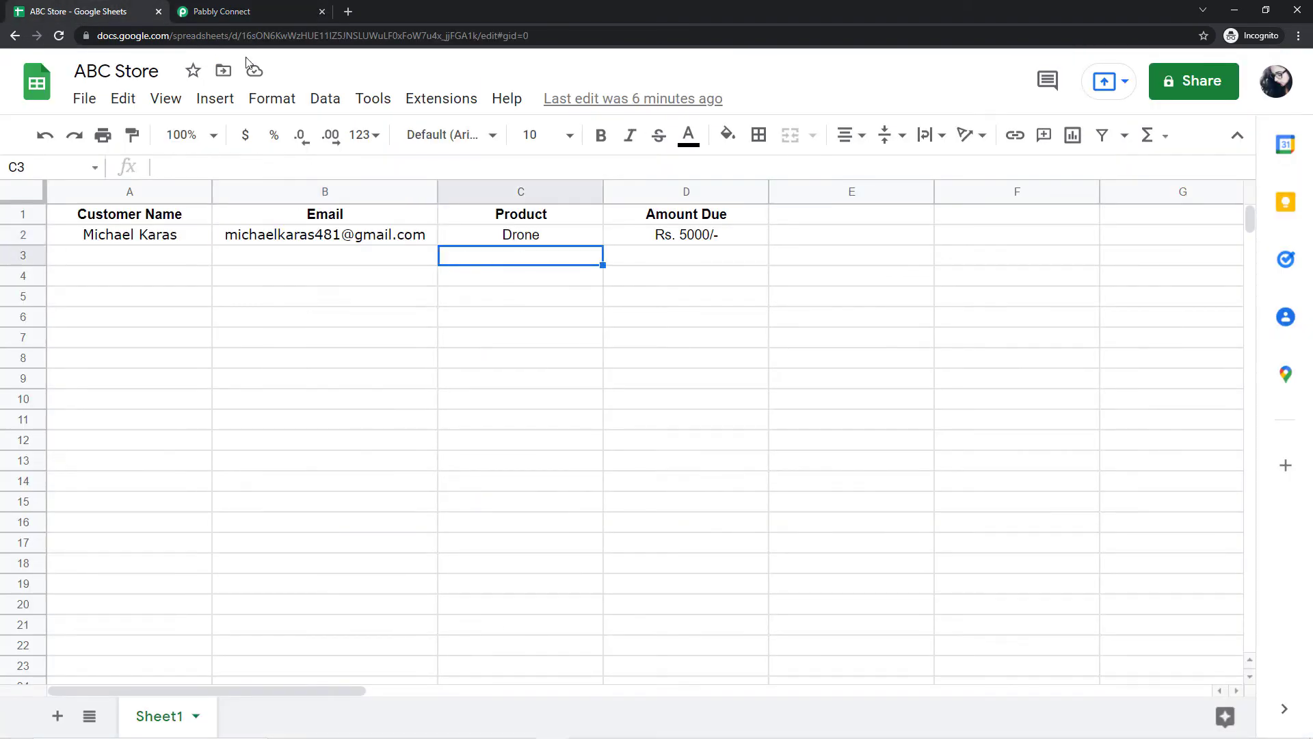
left_click(305, 8)
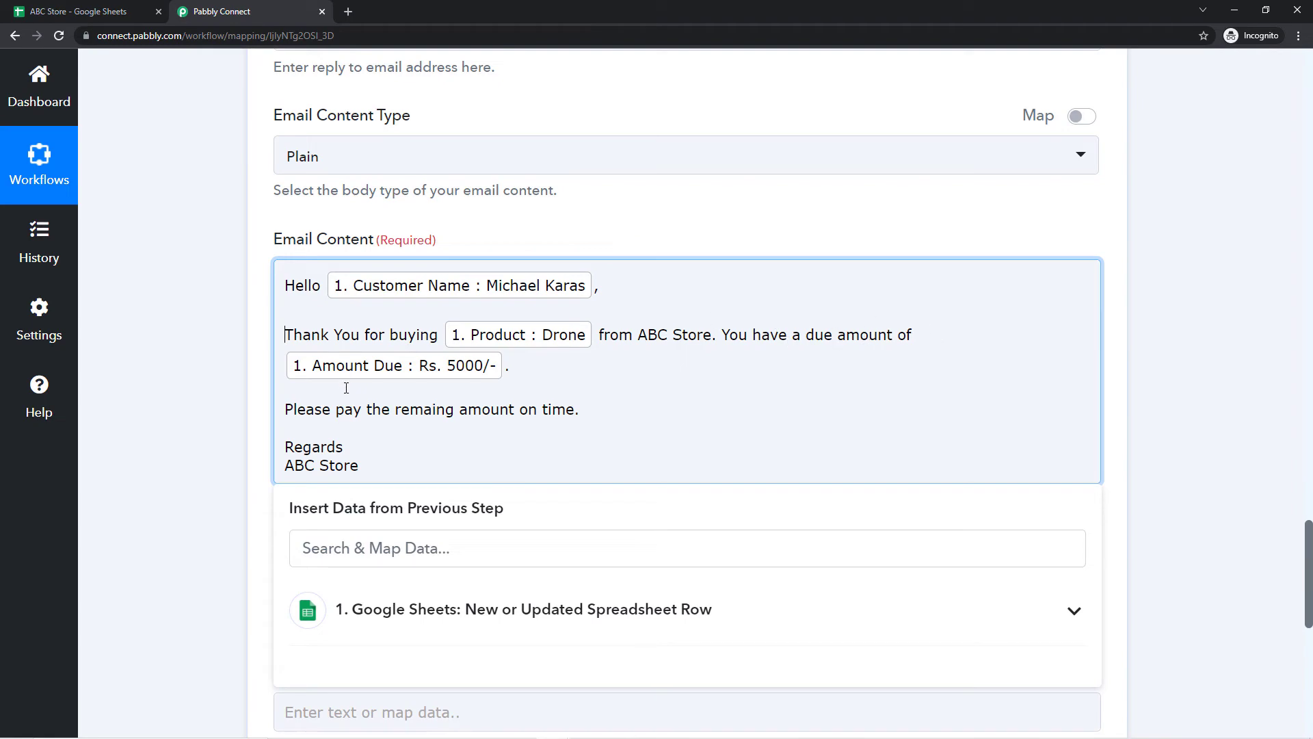
left_click(62, 6)
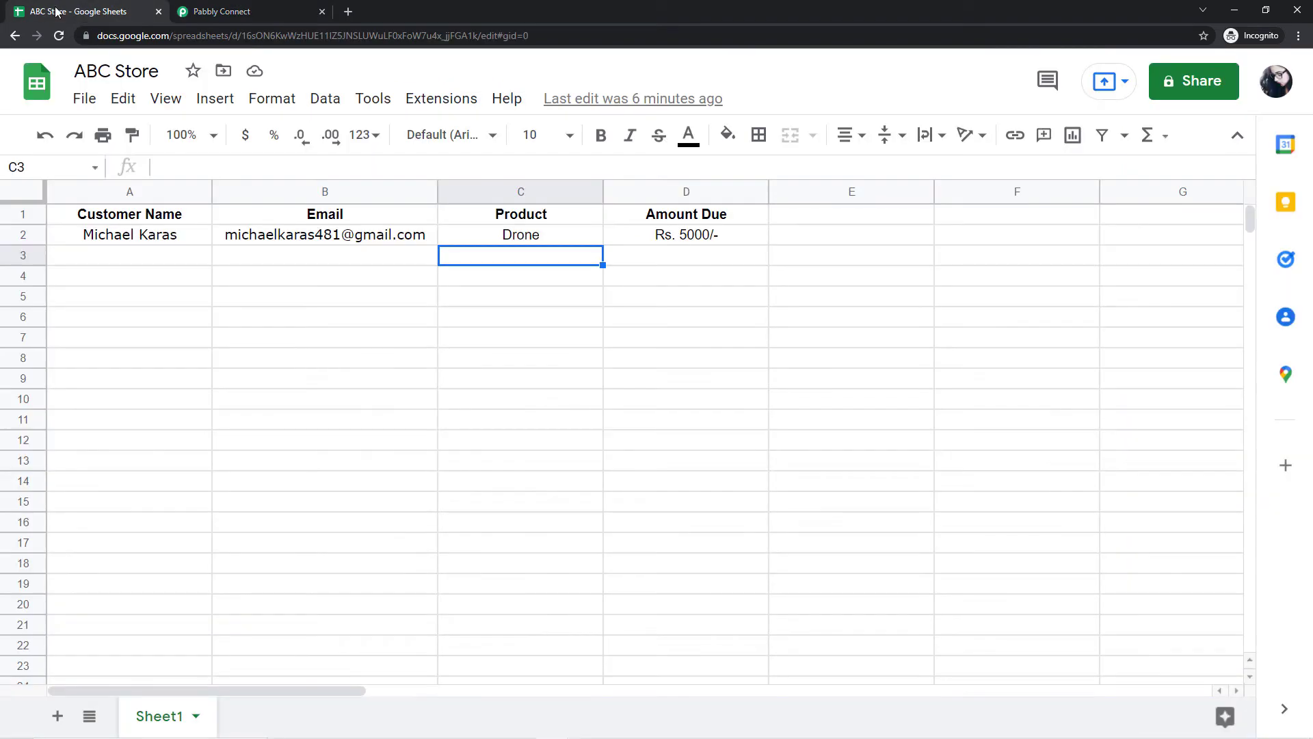
left_click(235, 10)
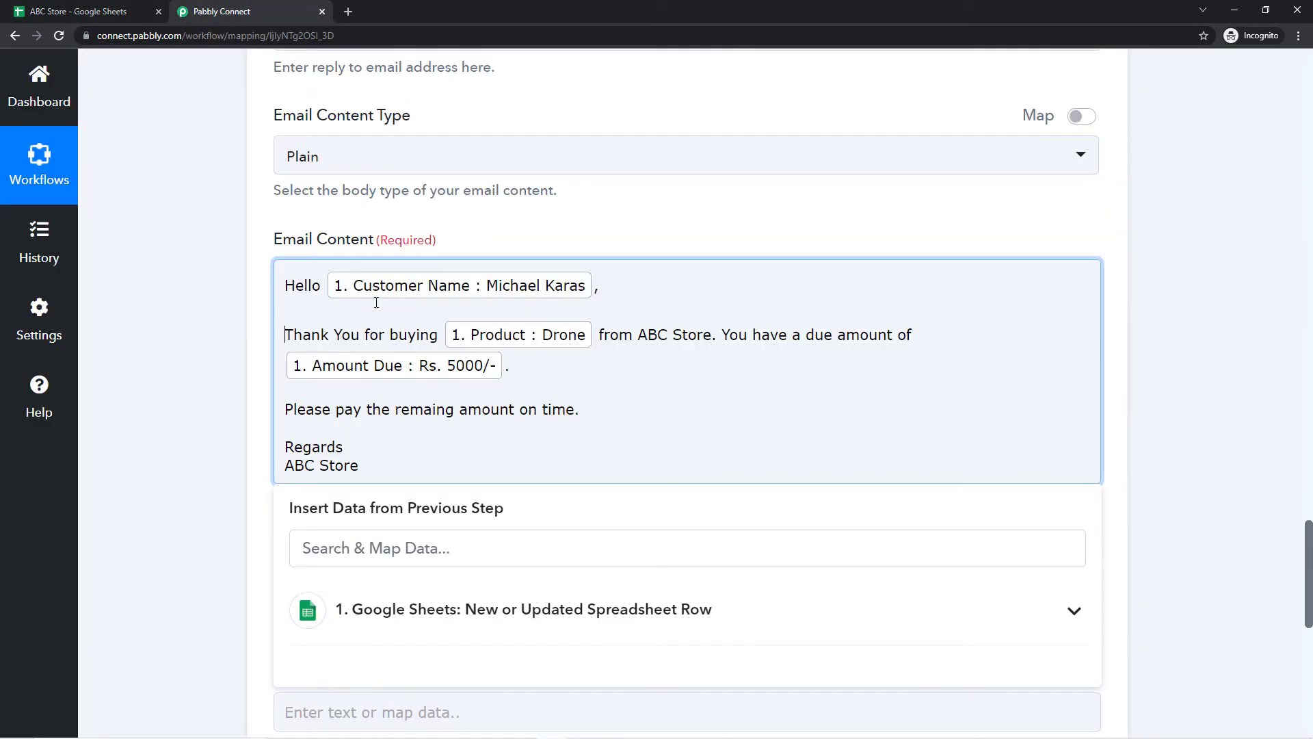
left_click(260, 329)
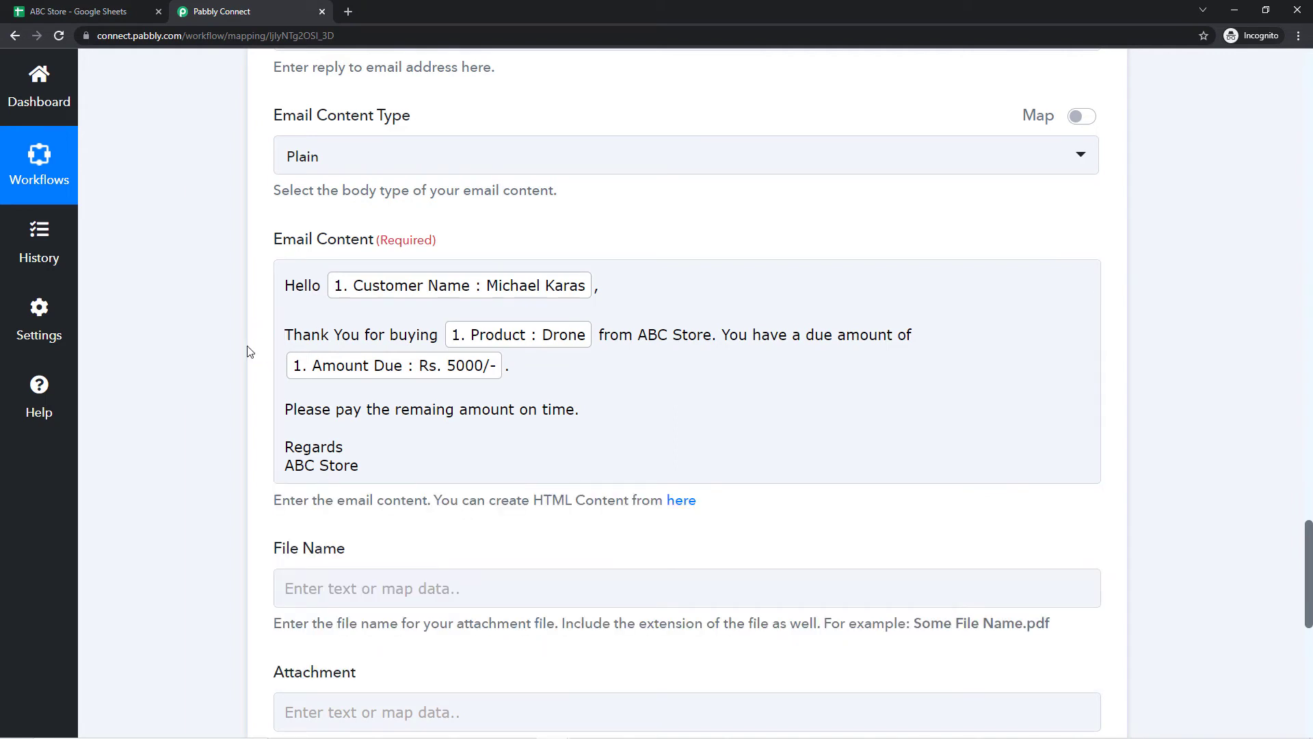
left_click(305, 414)
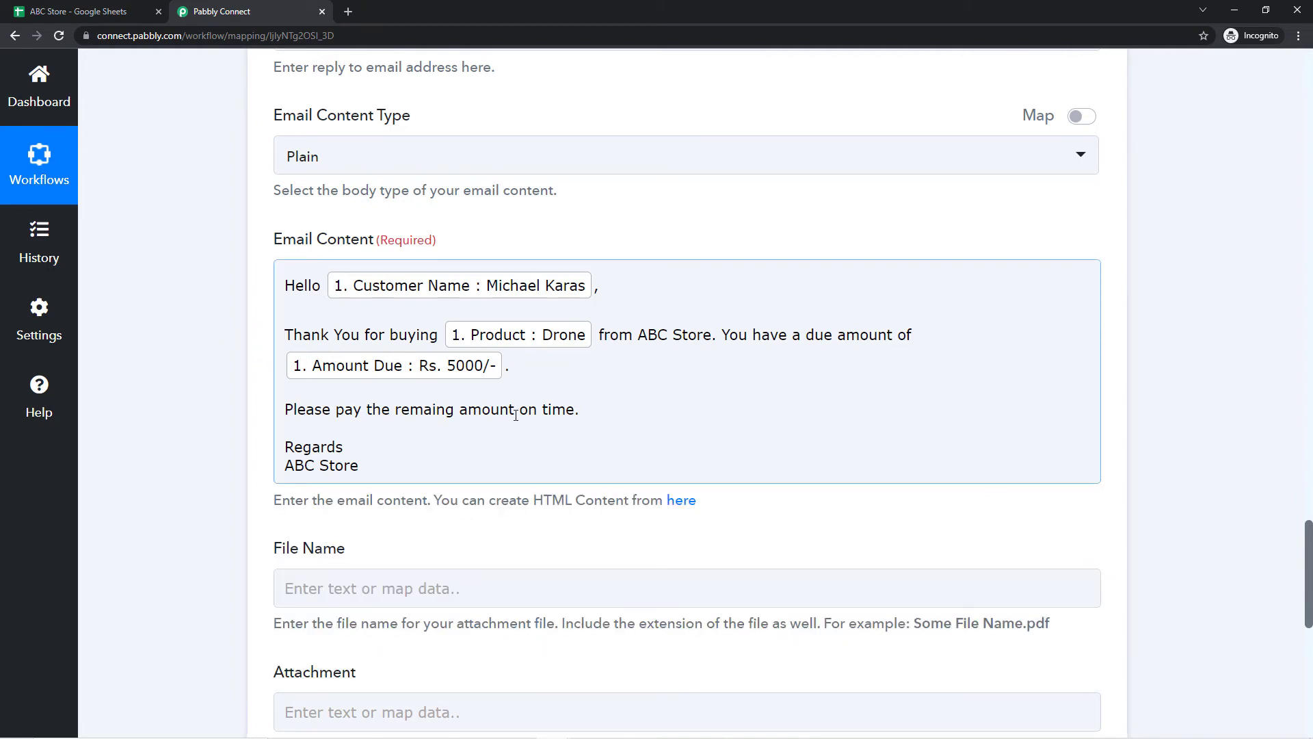
left_click(248, 399)
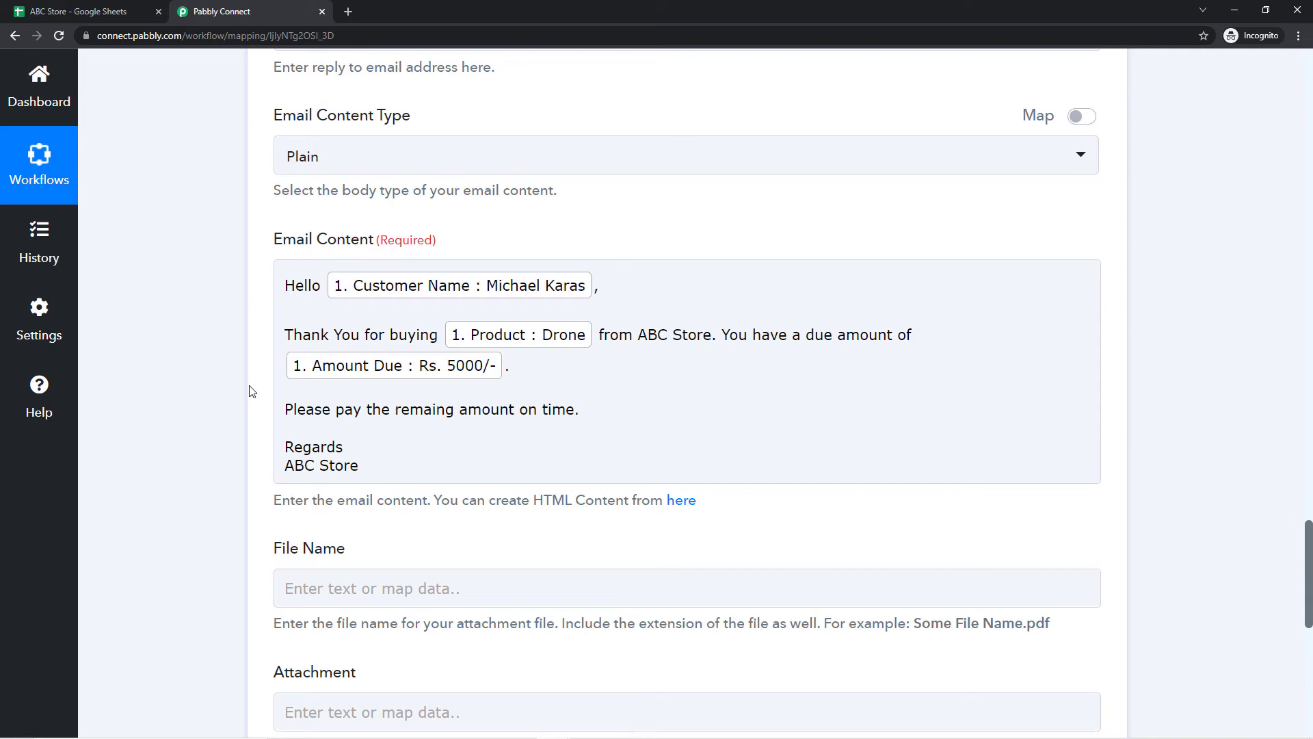
Step: Recheck the spreadsheet and scroll the finished body down toward the Save buttons
scroll(252, 394, "down", 1)
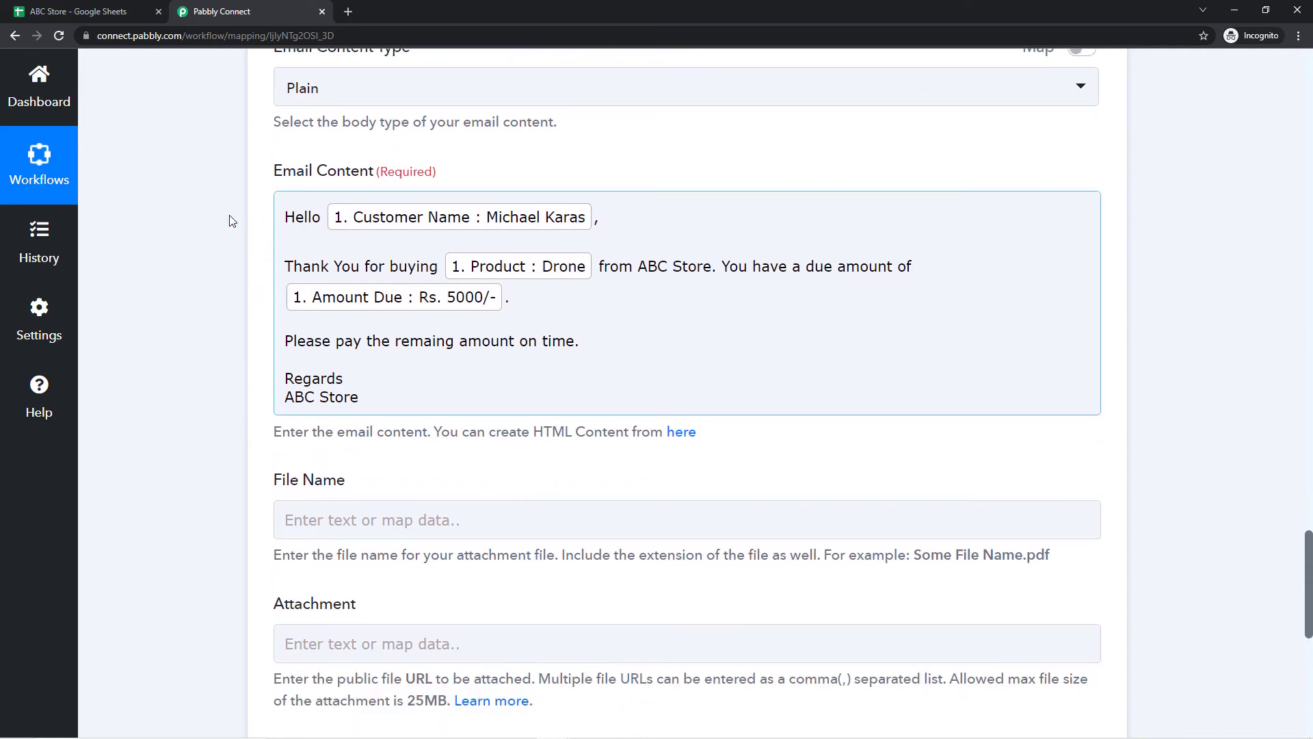
left_click(79, 8)
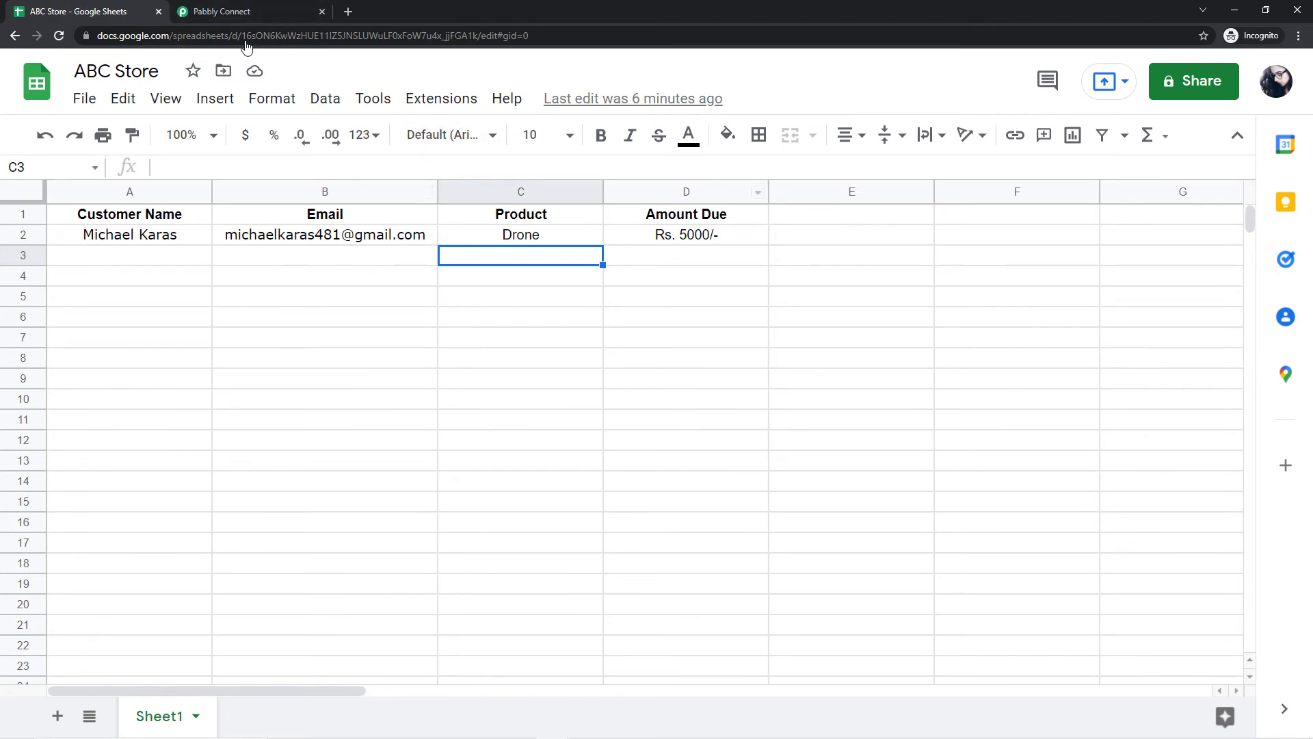
left_click(233, 8)
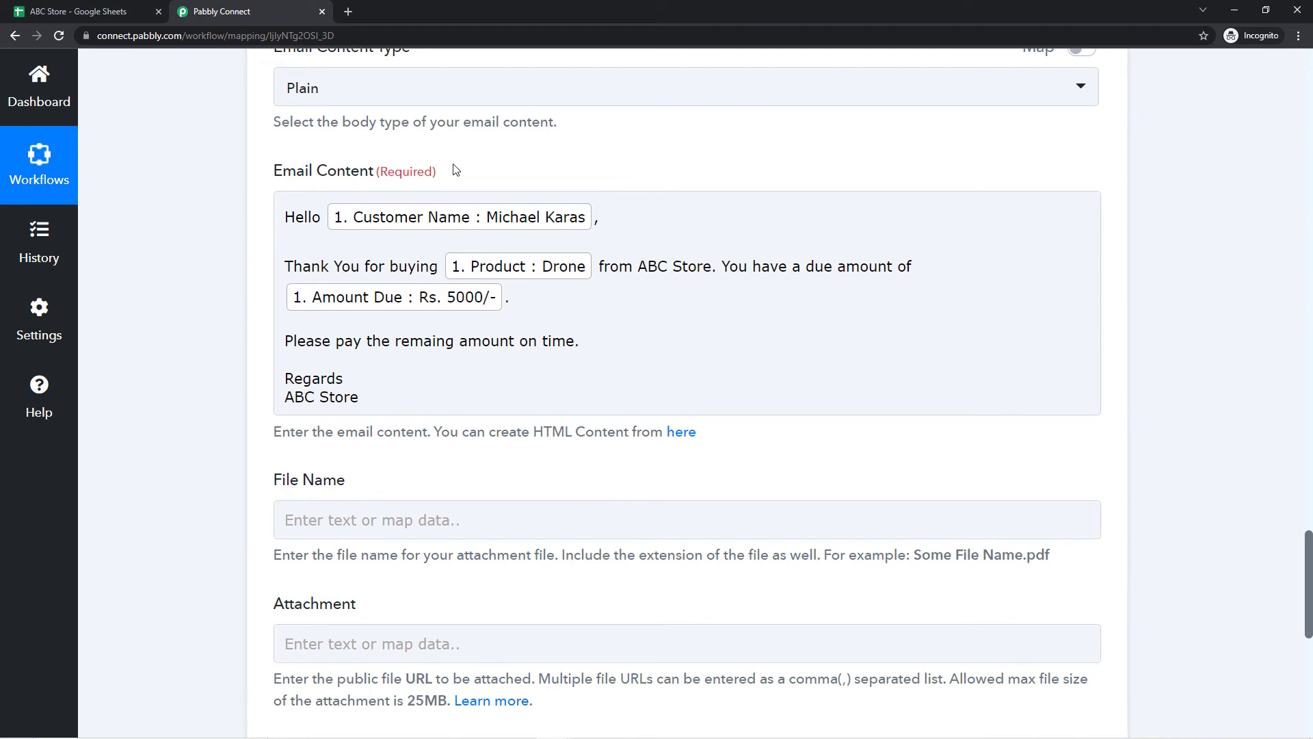
left_click(347, 251)
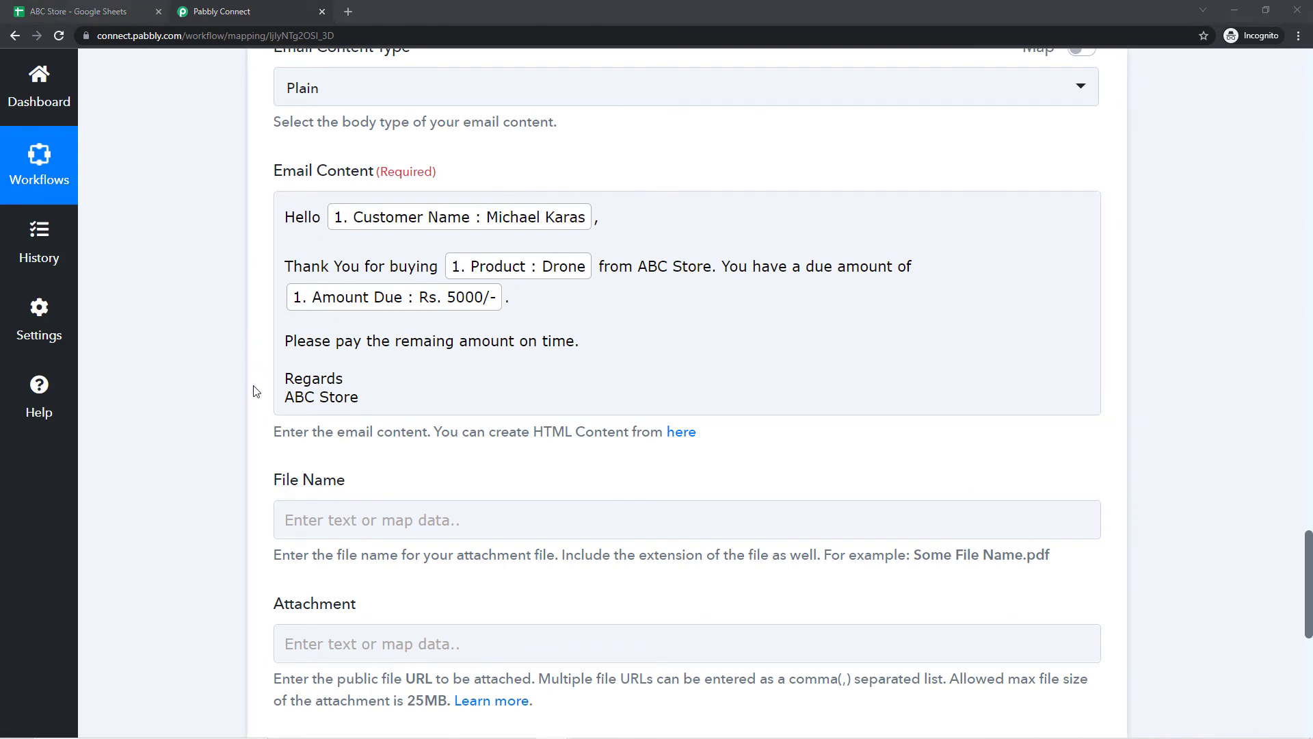
scroll(231, 440, "down", 2)
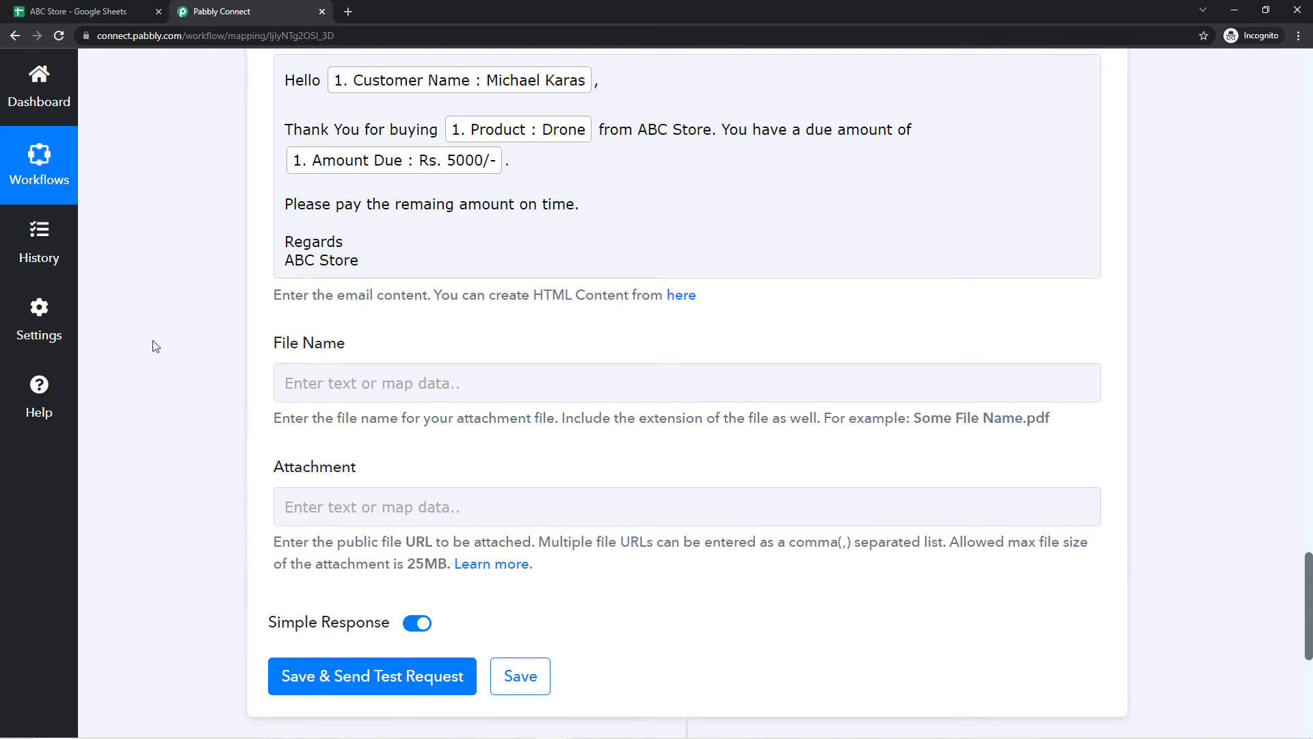
Step: Save the Gmail step with a test request and confirm Status: sent, 98 emails quota remaining
left_click(136, 10)
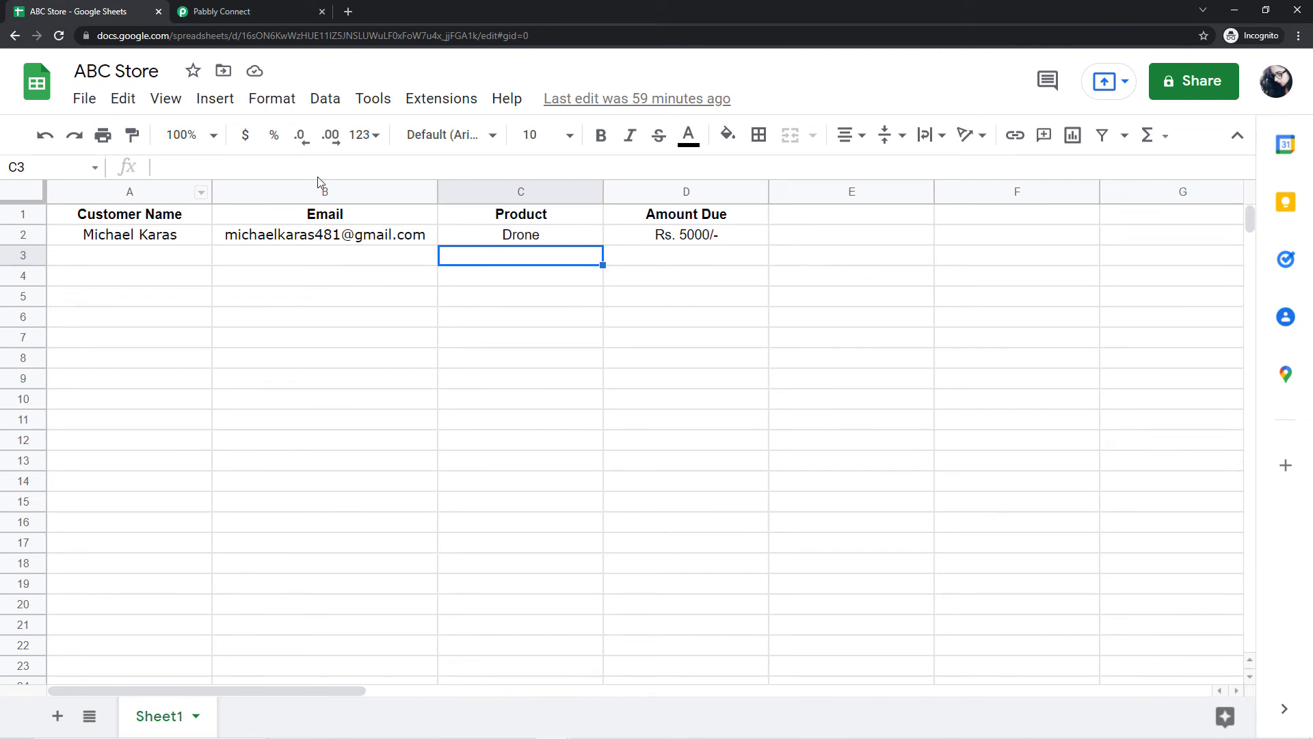
left_click(237, 10)
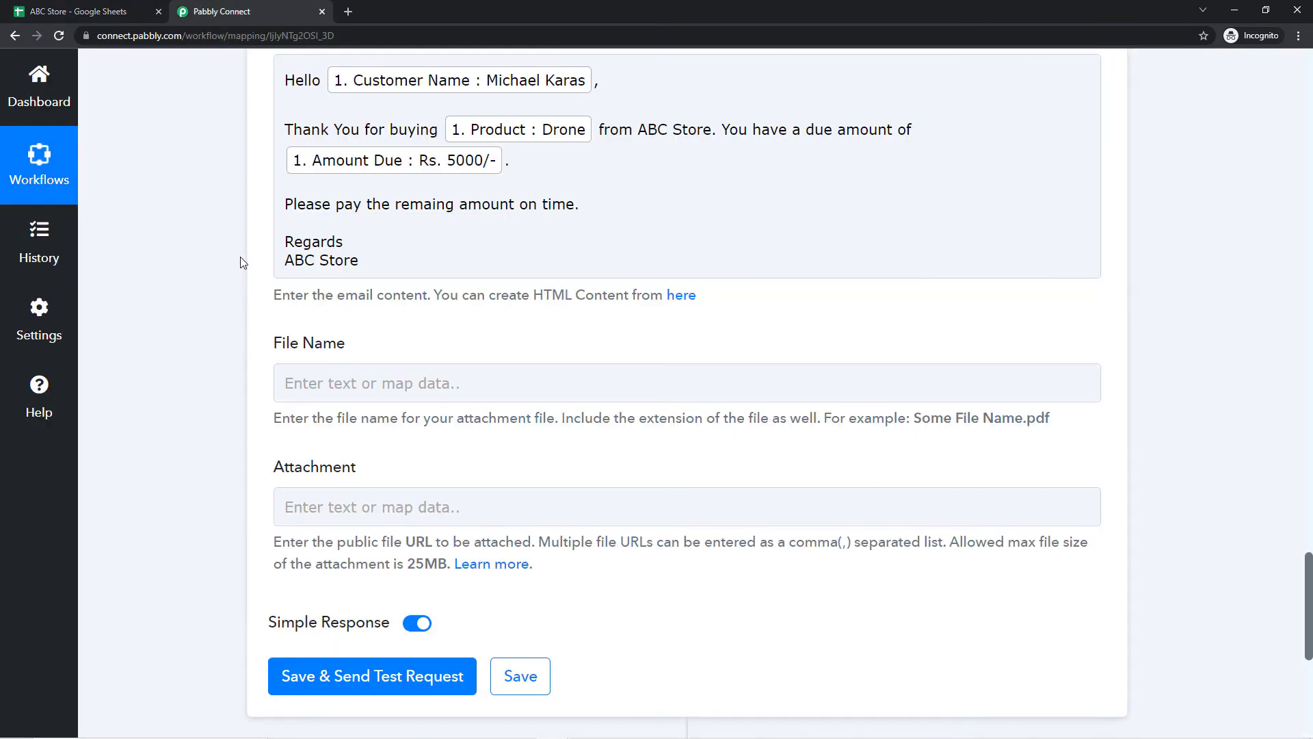
scroll(236, 260, "down", 1)
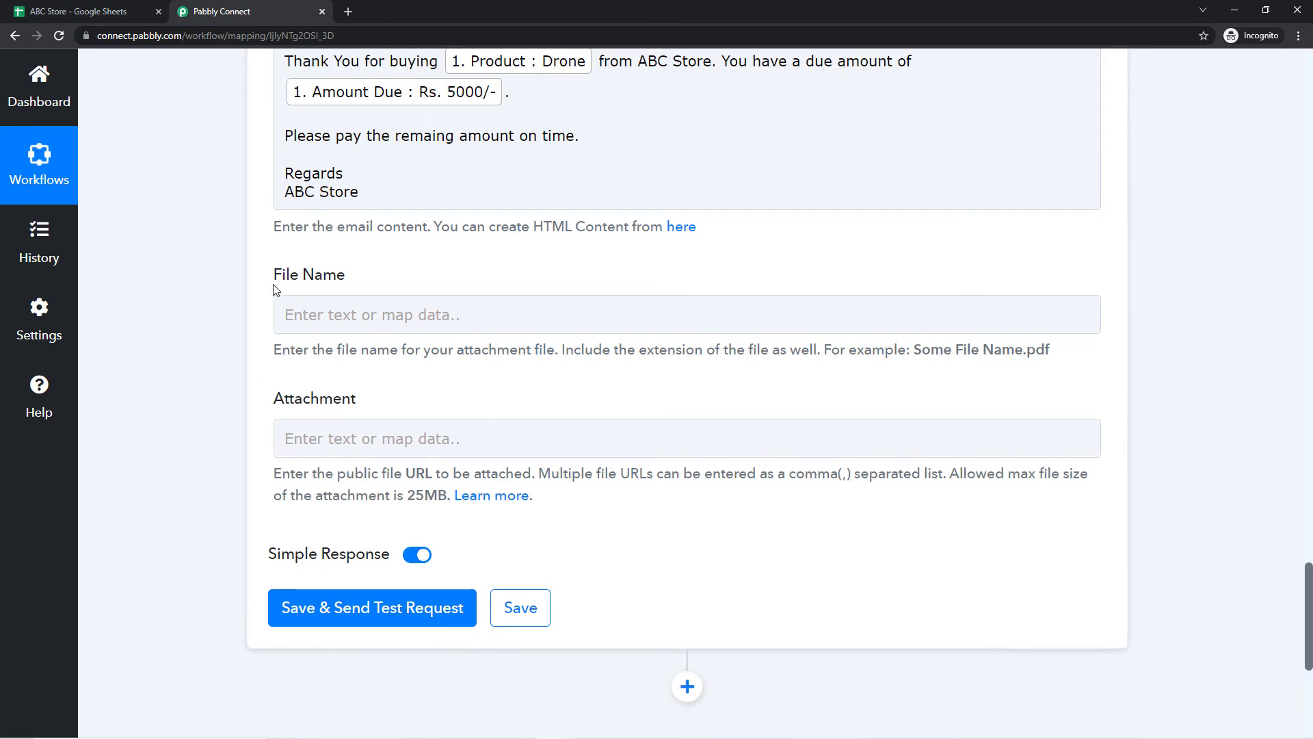
scroll(277, 378, "down", 2)
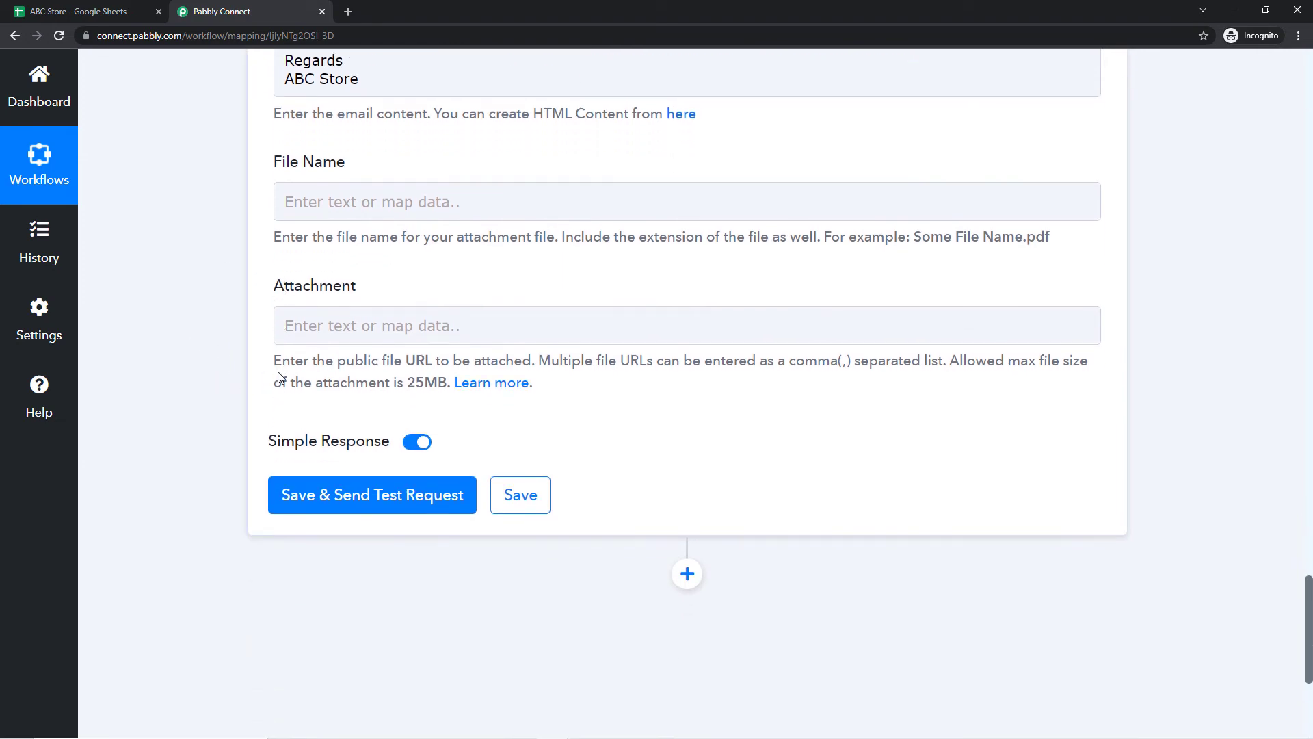
scroll(278, 378, "down", 2)
left_click(345, 404)
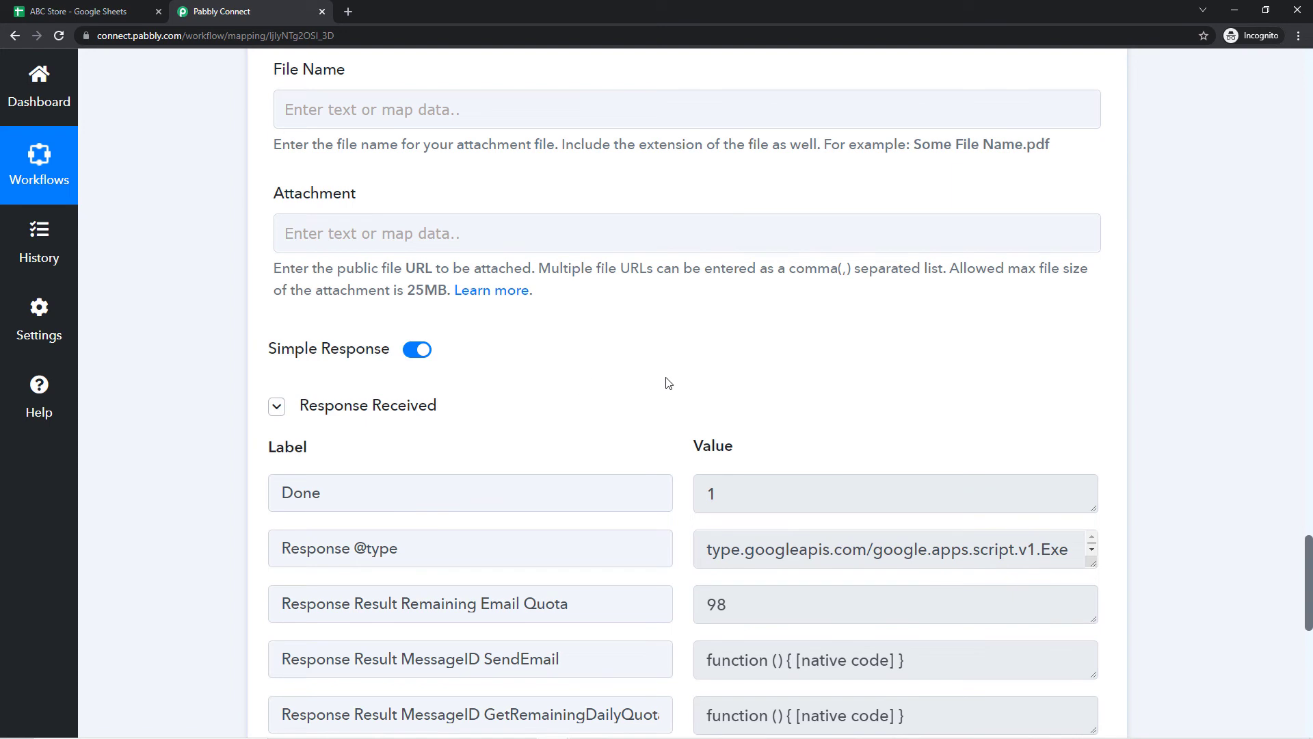
scroll(668, 381, "down", 4)
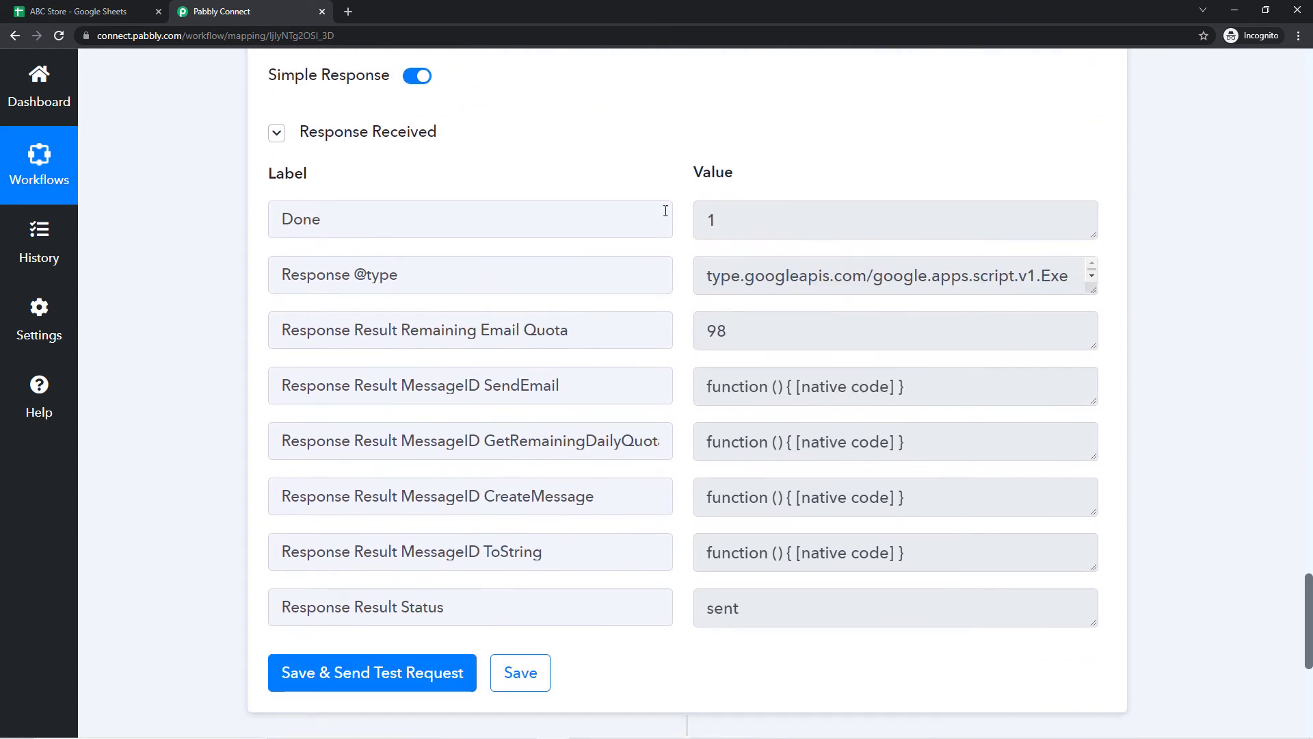
scroll(653, 246, "up", 2)
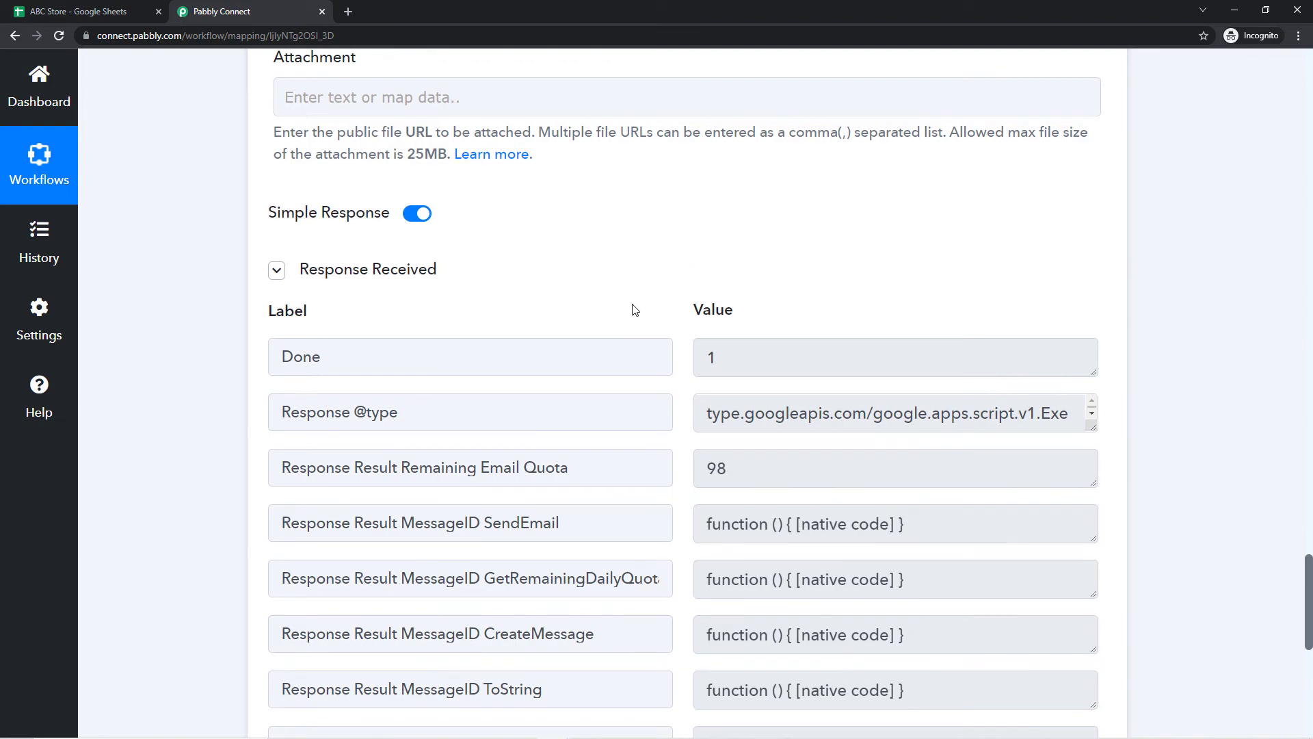
scroll(636, 305, "up", 6)
scroll(524, 306, "up", 18)
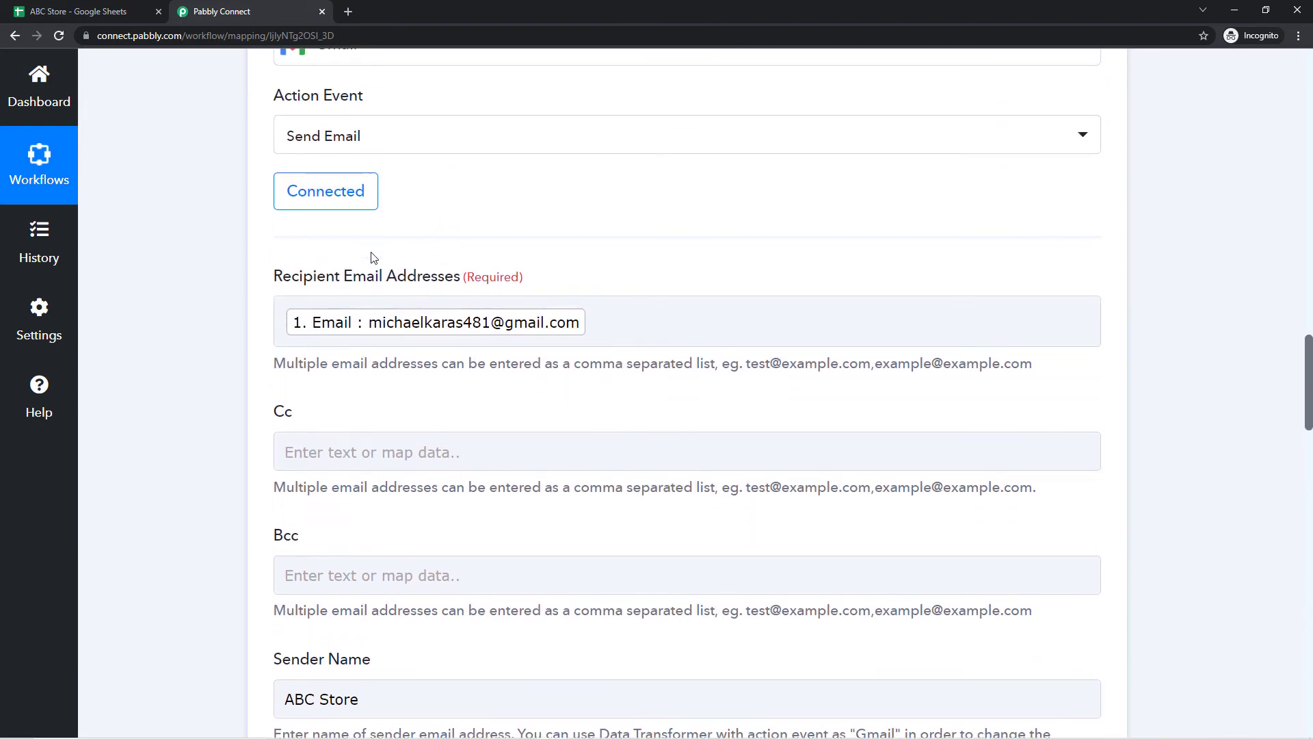
Step: Check row 2's Customer Name, Email, Product and Amount Due cells (A2–D2) in ABC Store
left_click(68, 10)
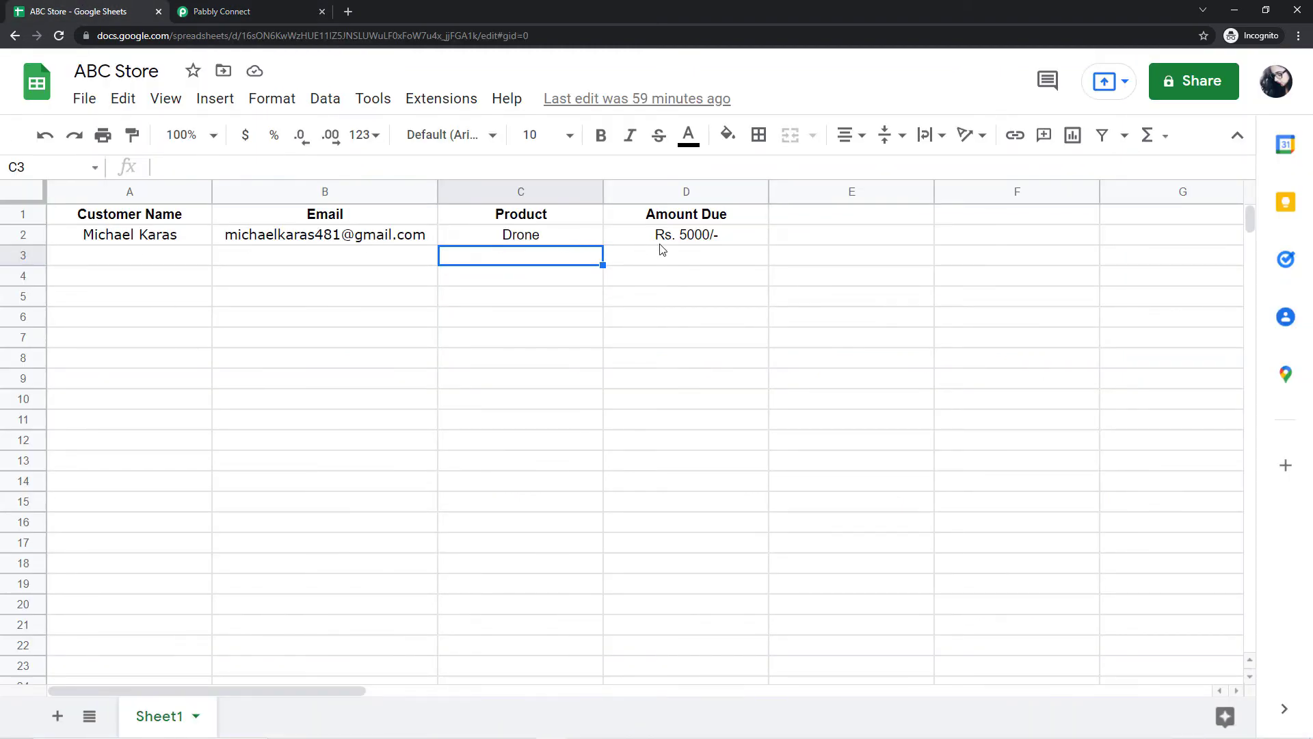
left_click(315, 241)
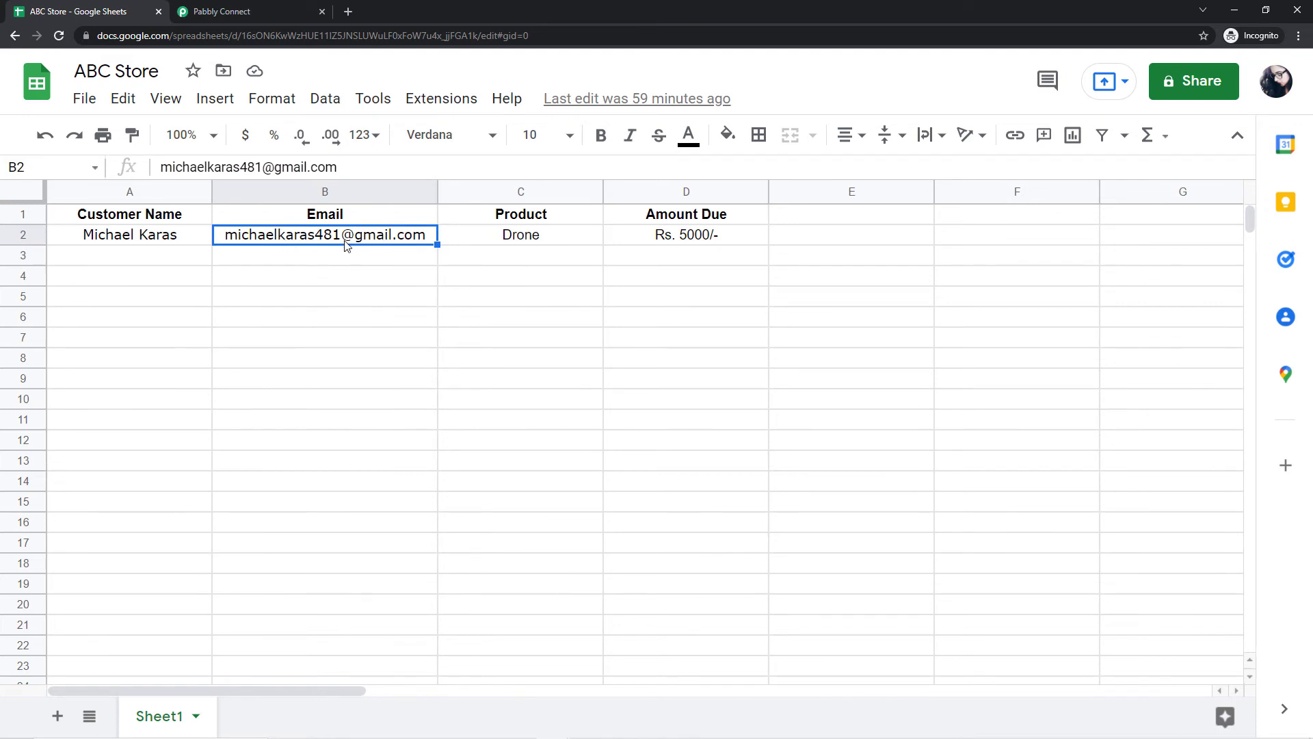
left_click(142, 241)
left_click(558, 240)
left_click(655, 236)
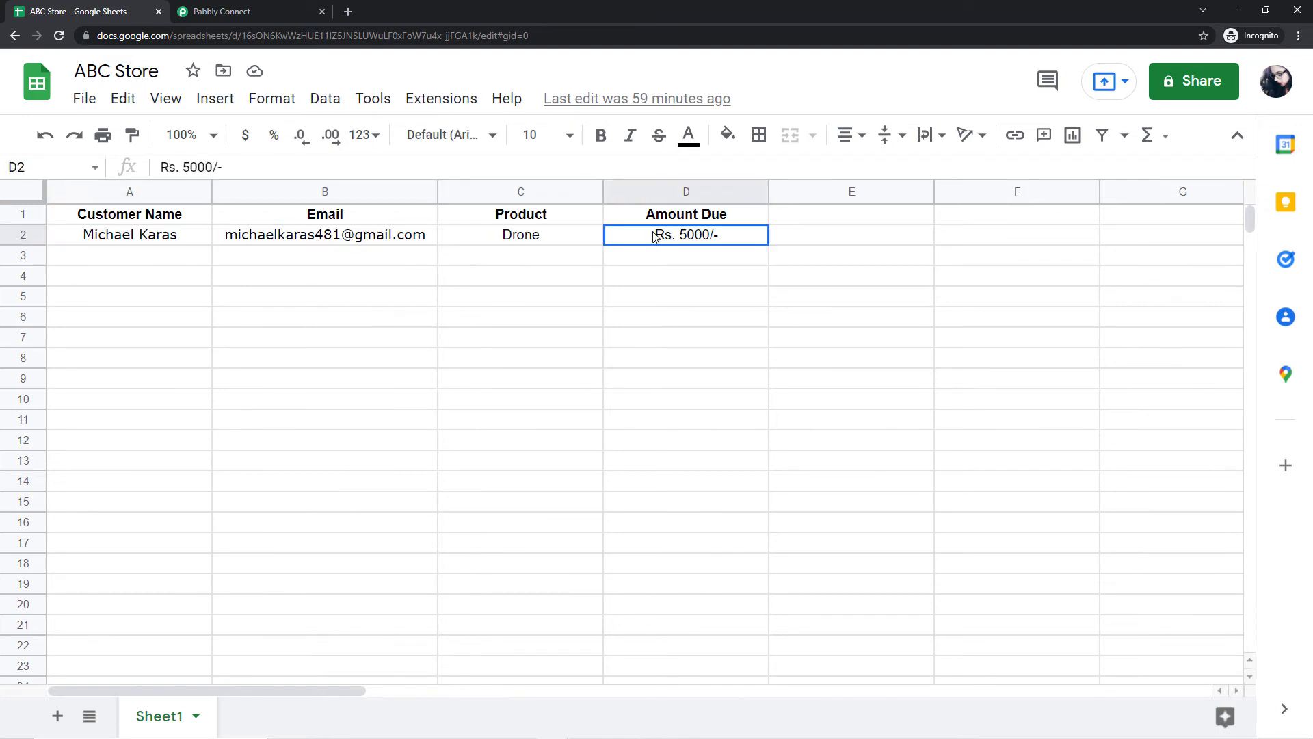
left_click(379, 248)
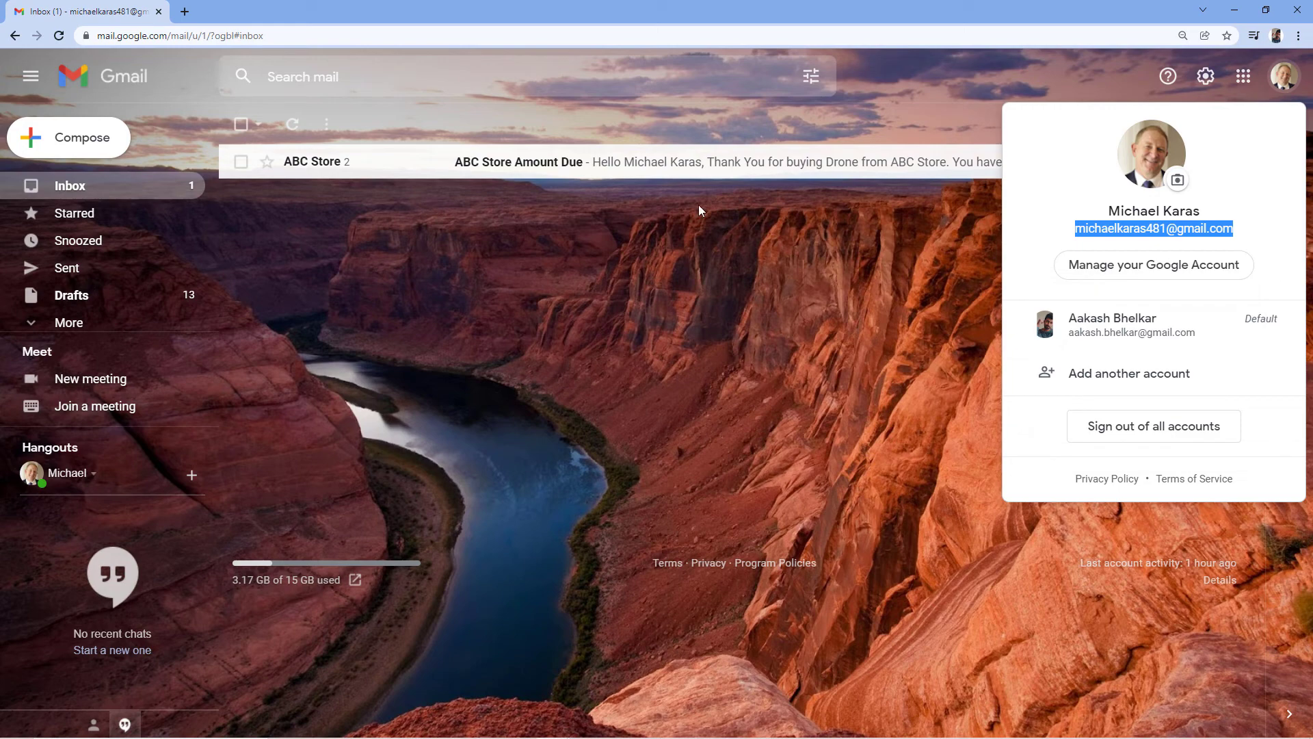
Step: Open the 'ABC Store Amount Due' email and verify the customer name, Drone and Rs. 5000/-
left_click(986, 216)
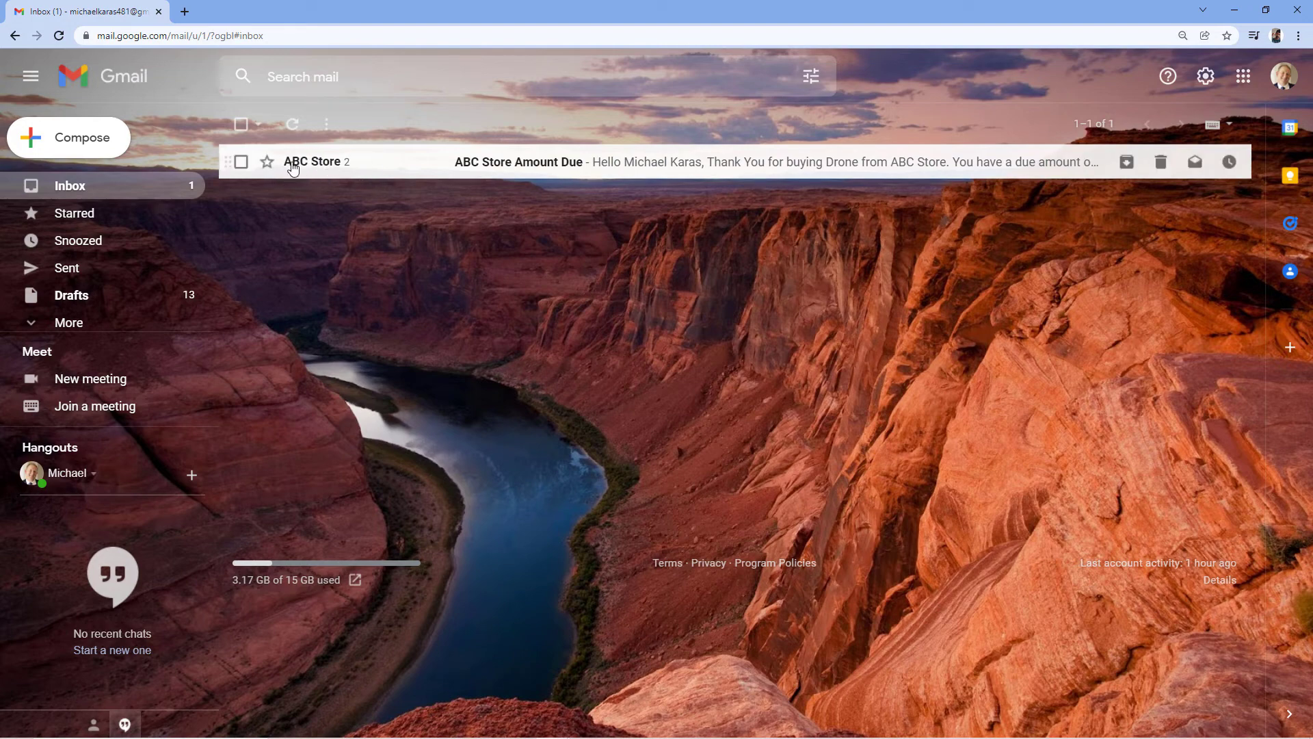
mouse_move(347, 164)
left_click(533, 165)
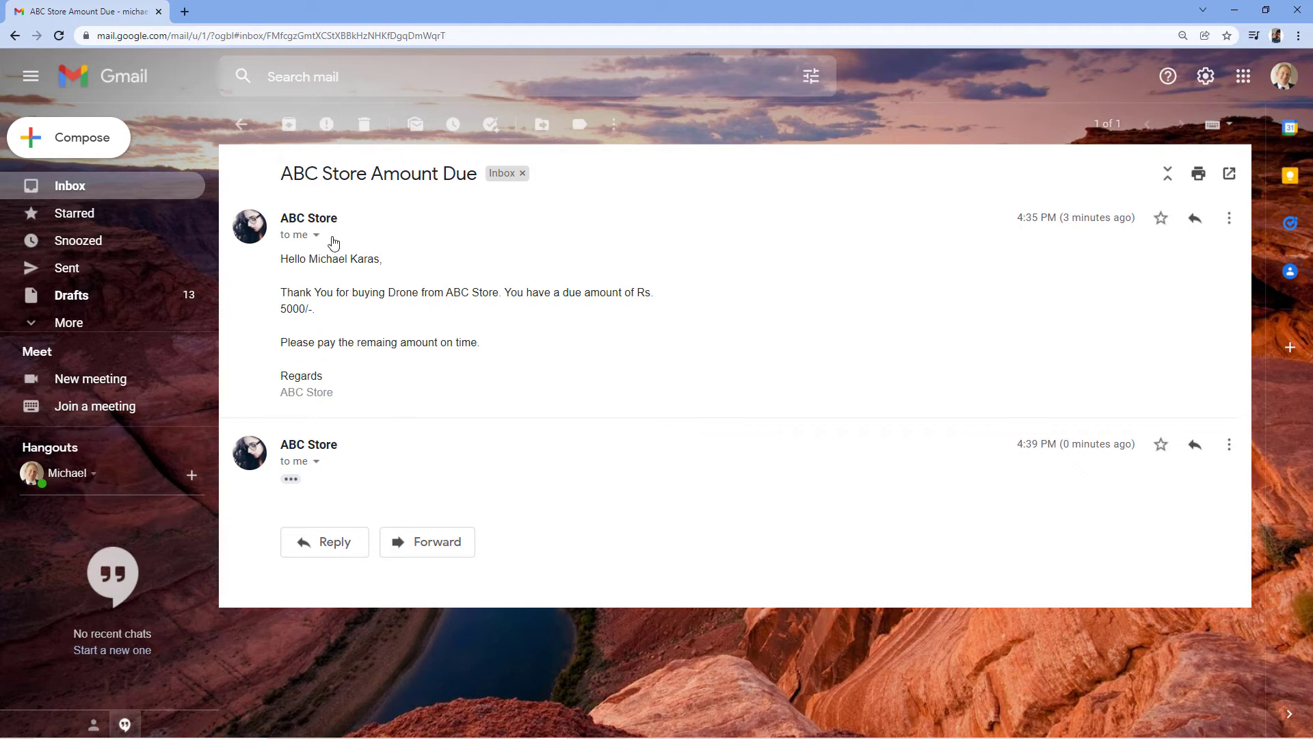
left_click_drag(315, 259, 380, 264)
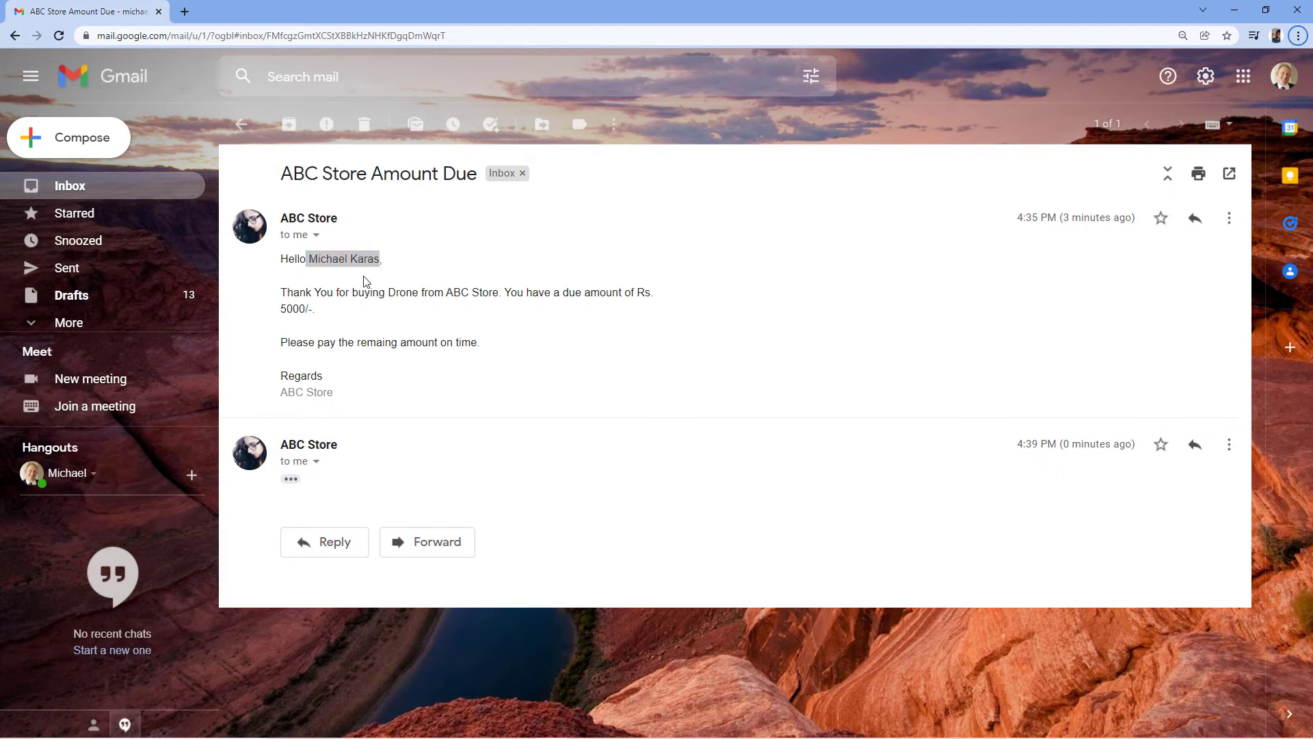
left_click(365, 281)
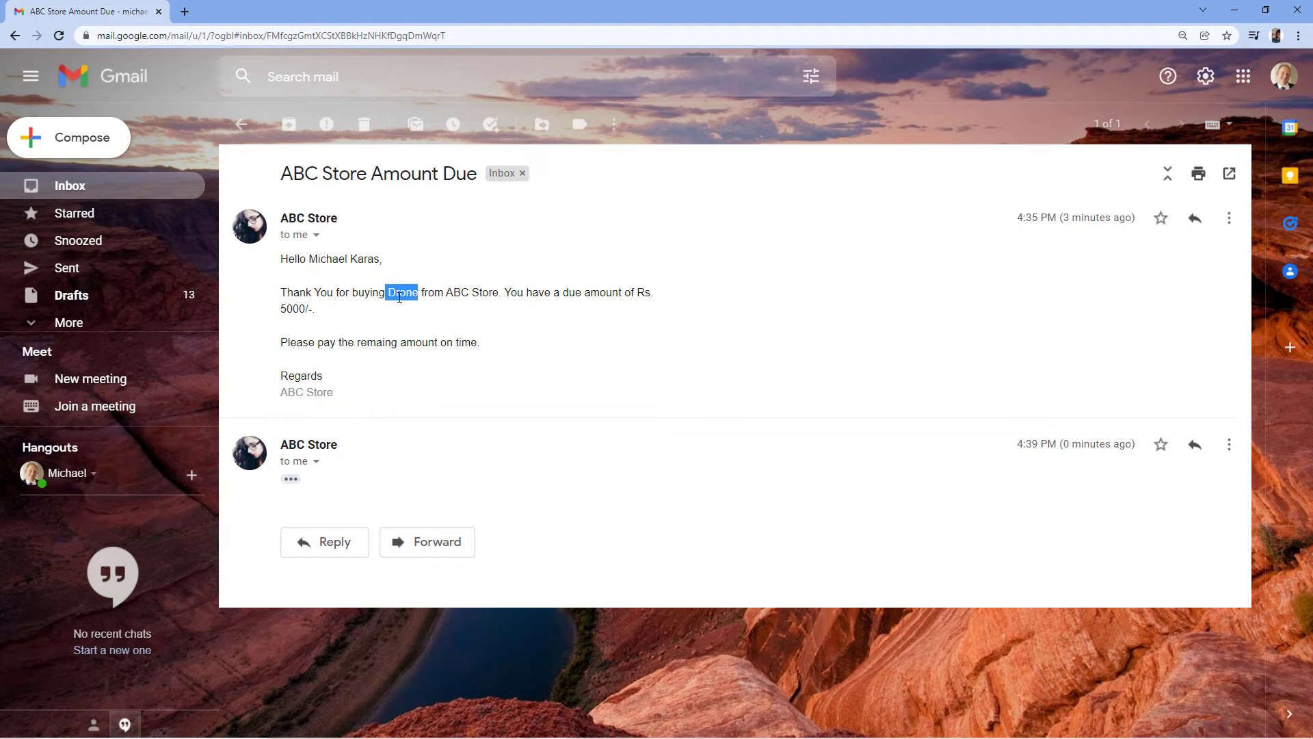
left_click(458, 294)
left_click_drag(310, 308, 638, 293)
left_click(235, 345)
Step: Return to the ABC Store sheet, look over the empty row 3 cells, and select A3
key("alt+Tab")
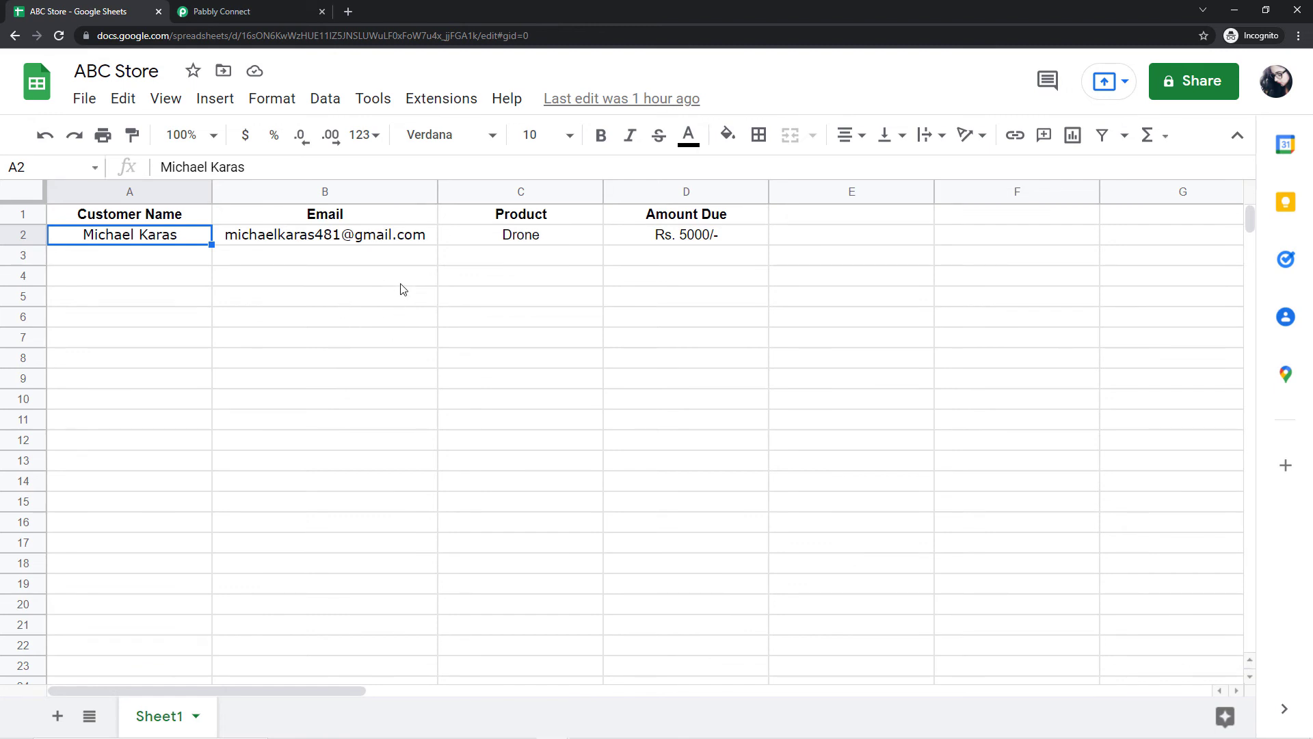
left_click(186, 263)
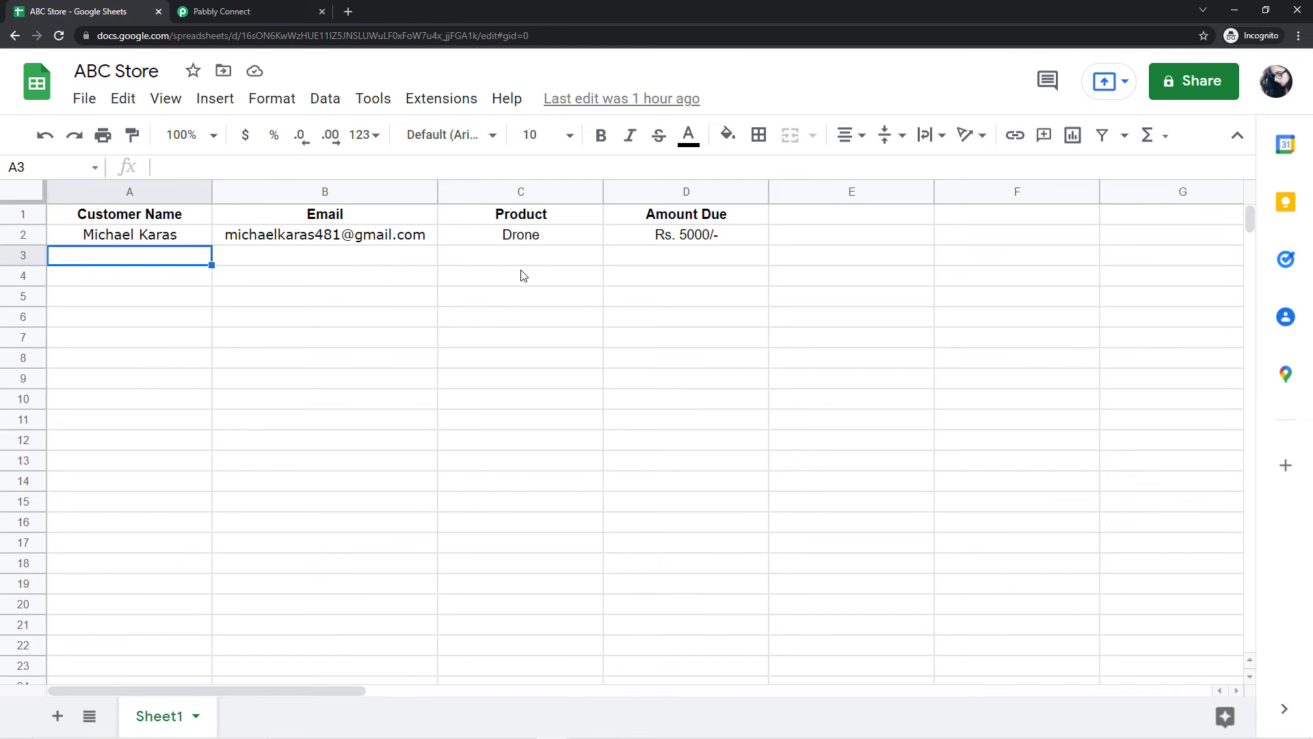
left_click(328, 259)
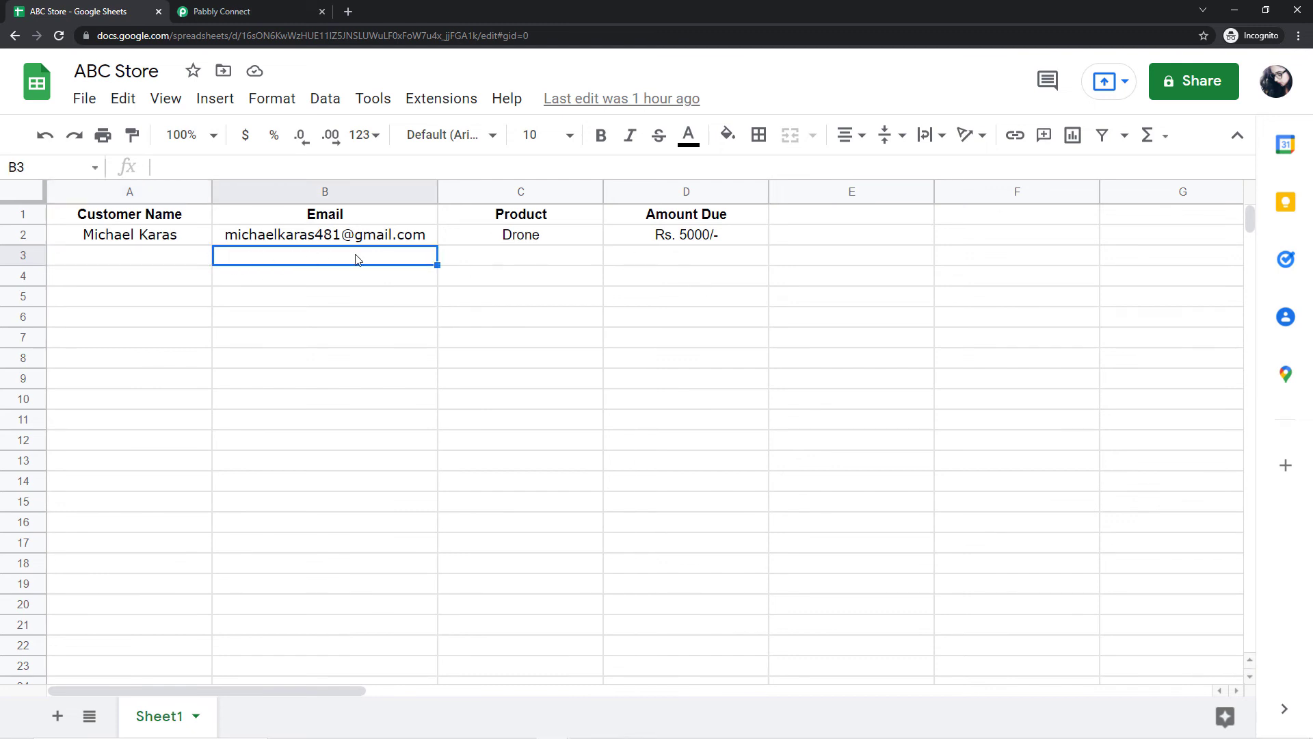
left_click(158, 257)
left_click(570, 261)
left_click(652, 264)
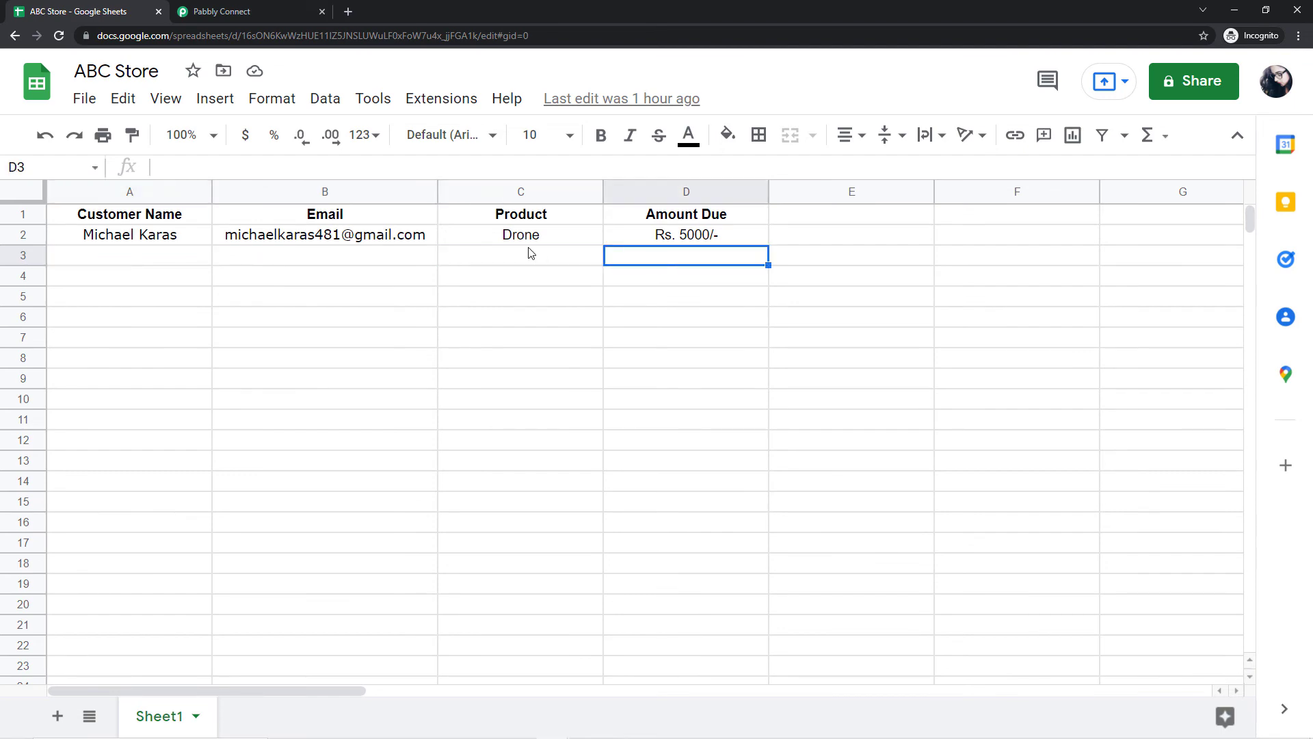
left_click(342, 261)
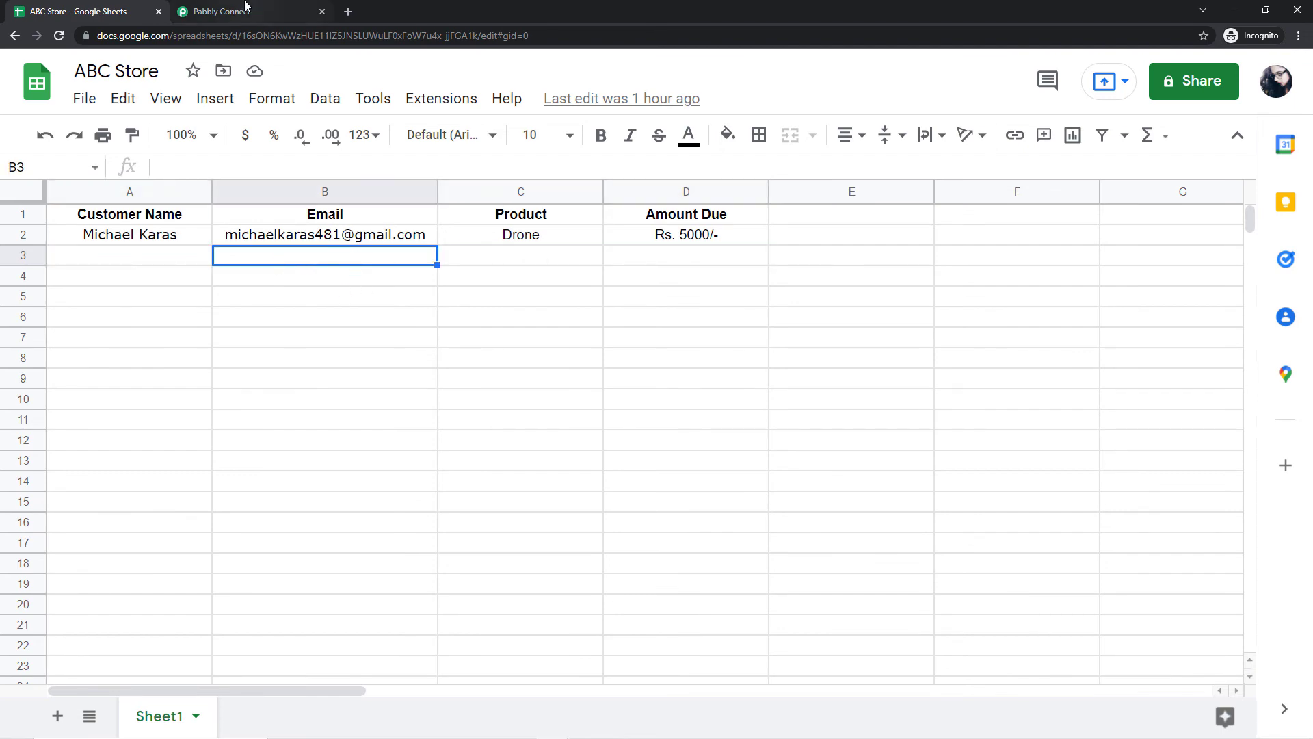
left_click(244, 6)
scroll(220, 336, "down", 15)
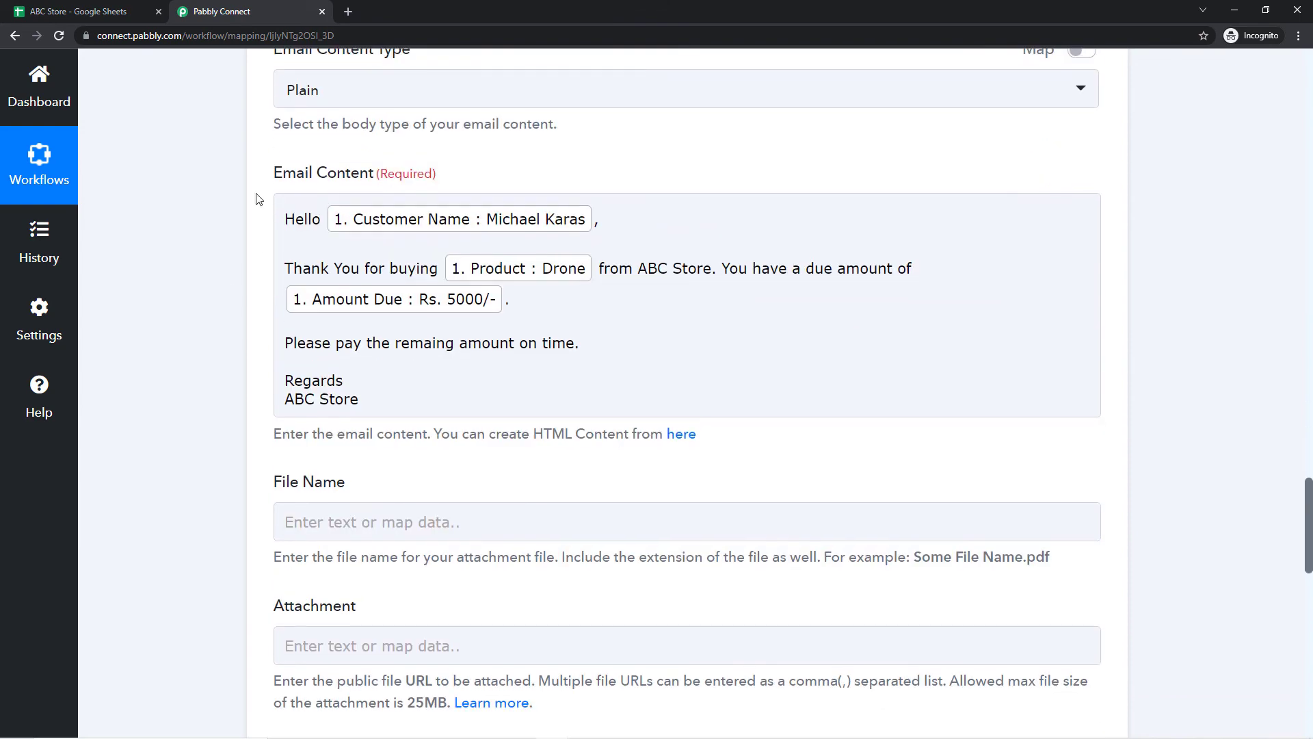
left_click(110, 8)
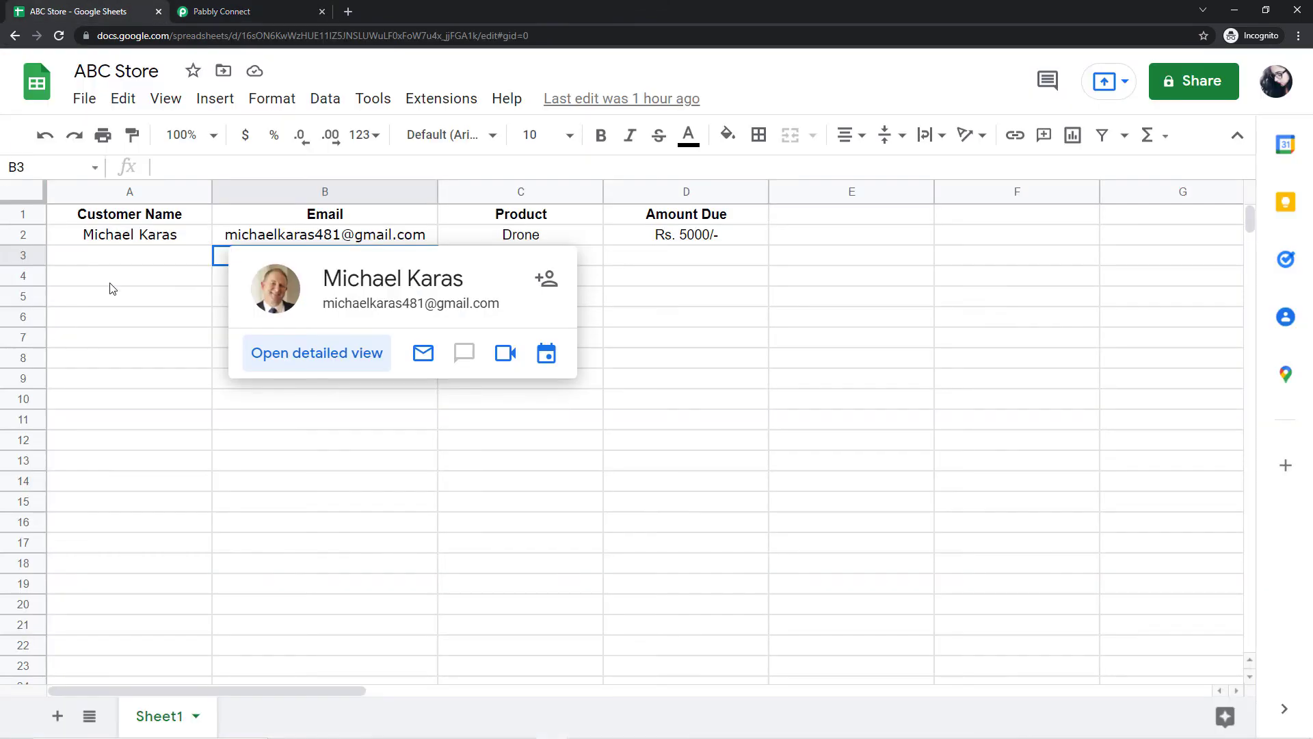
left_click(168, 262)
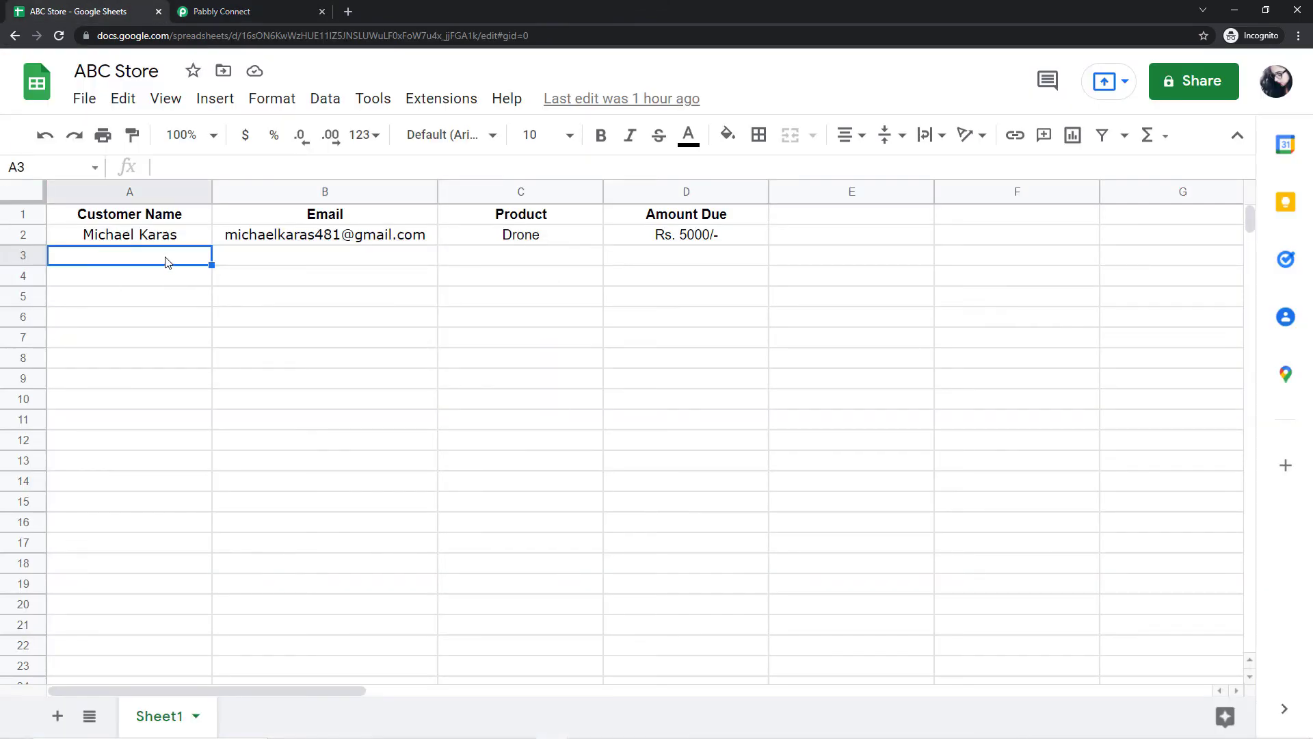
Step: Enter the second customer's name, e-mail address and 'DSLR Camera' in row 3
key("Tab")
key("Tab")
type("DSLR Camera")
key("Tab")
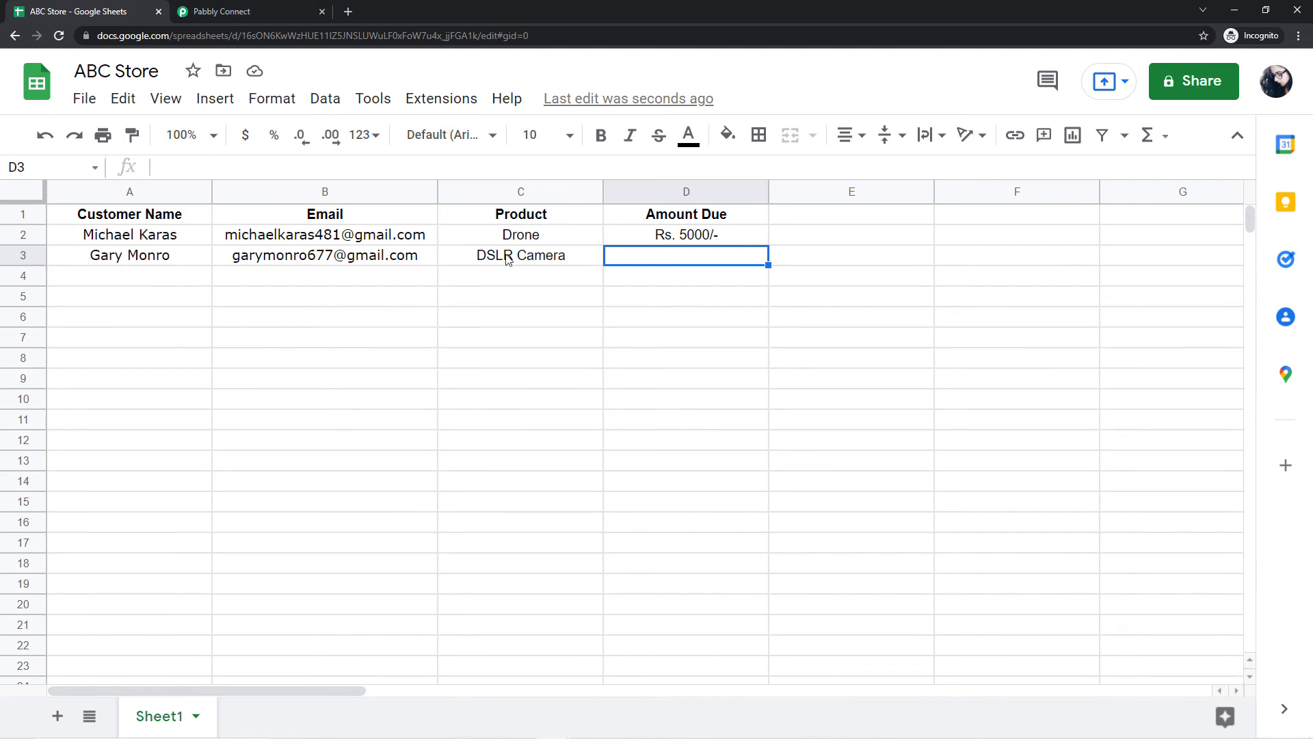
left_click(138, 261)
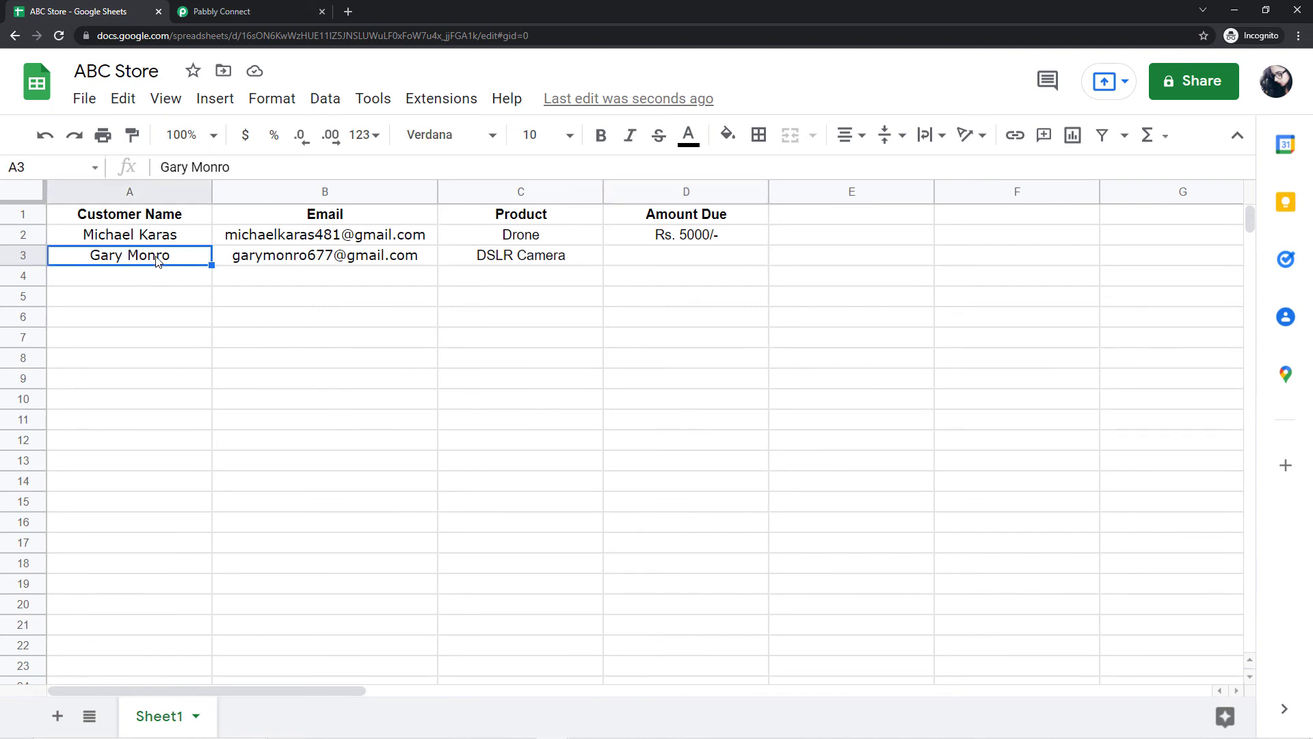
left_click(315, 259)
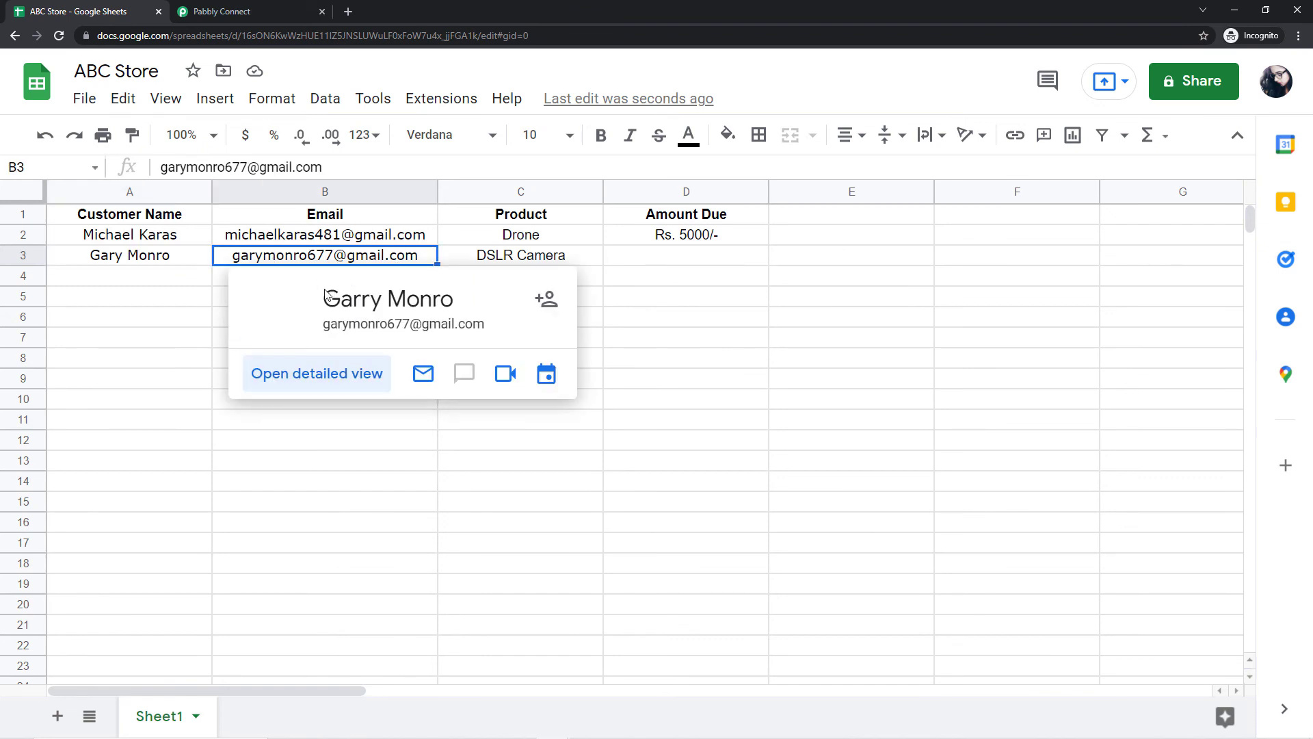
left_click(509, 261)
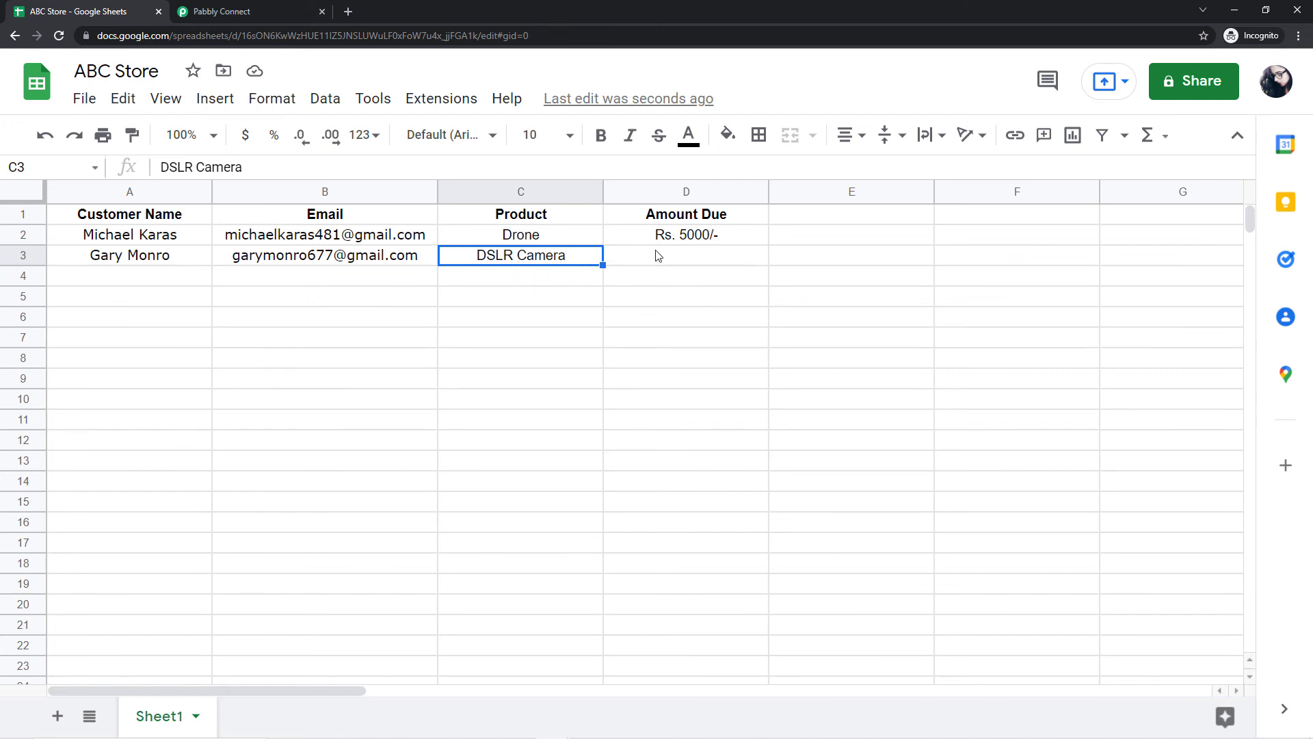
Step: Enter Rs.3000/- as the amount due in D3 and recheck the row
left_click(676, 258)
type("Rs.3000/-")
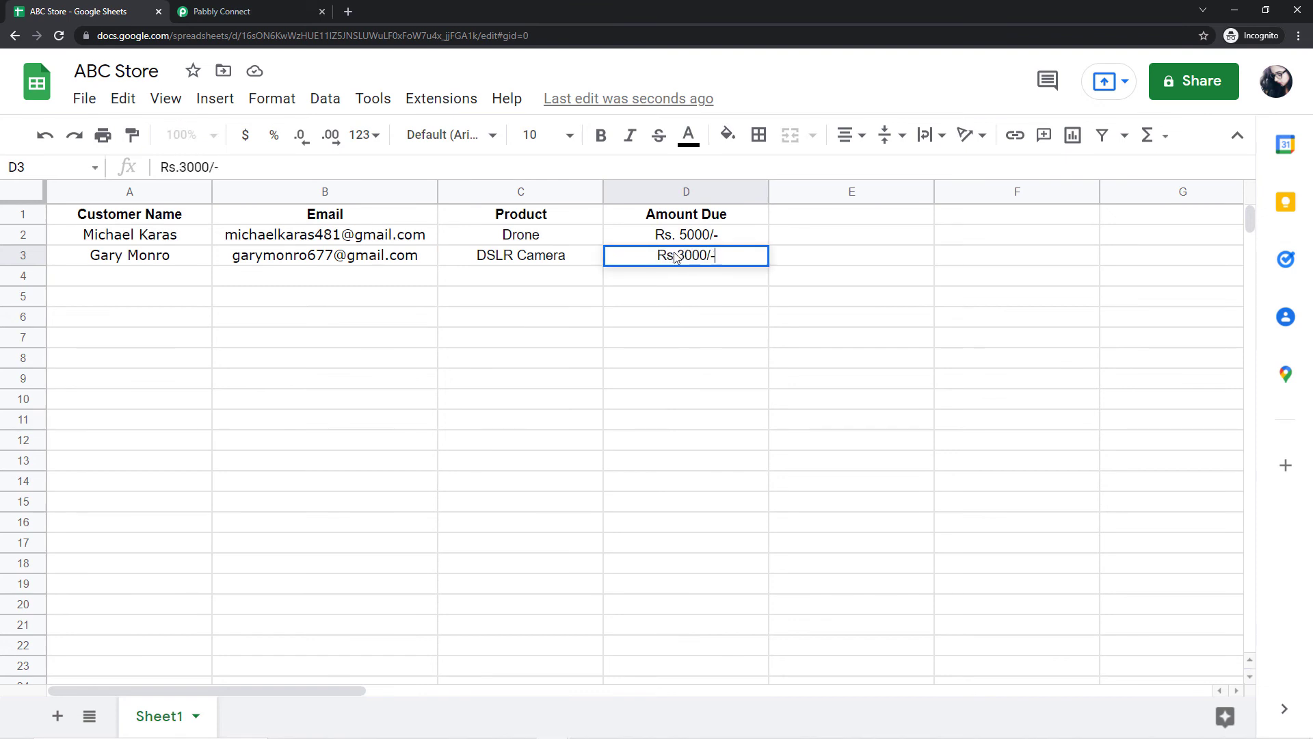
left_click(571, 282)
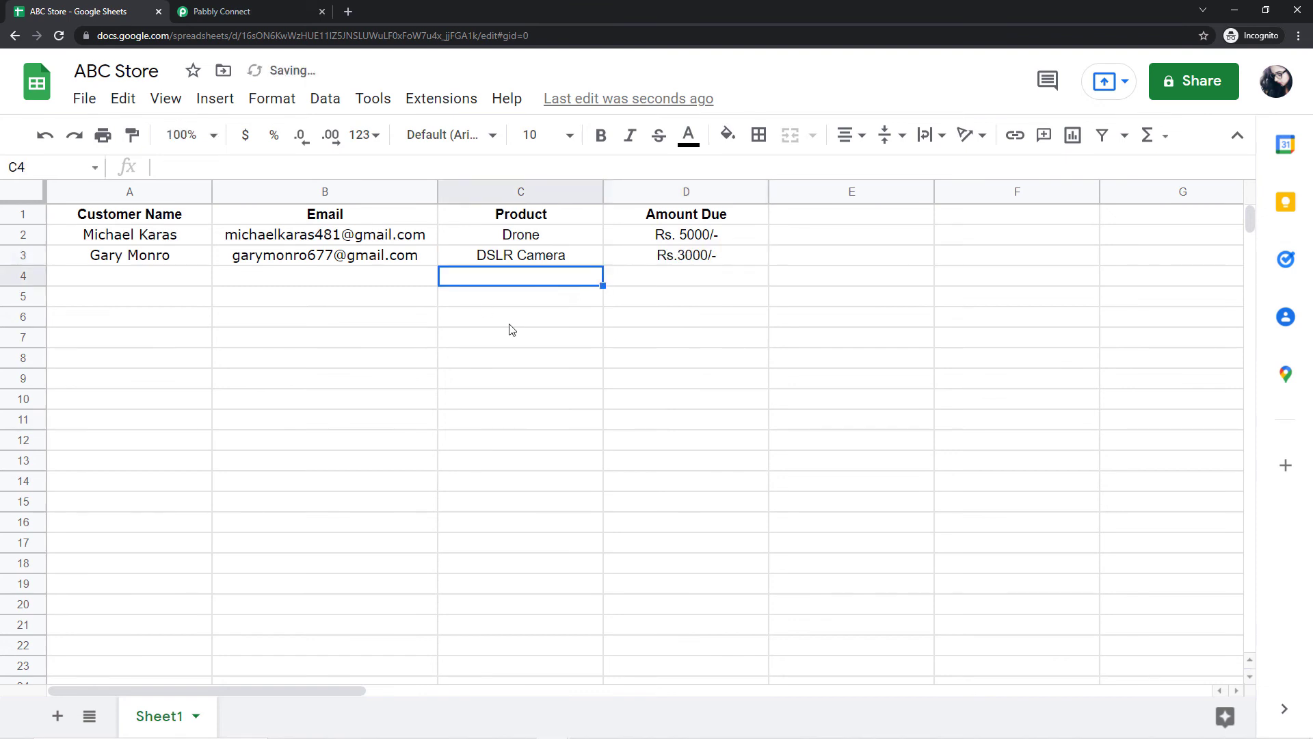
left_click(101, 256)
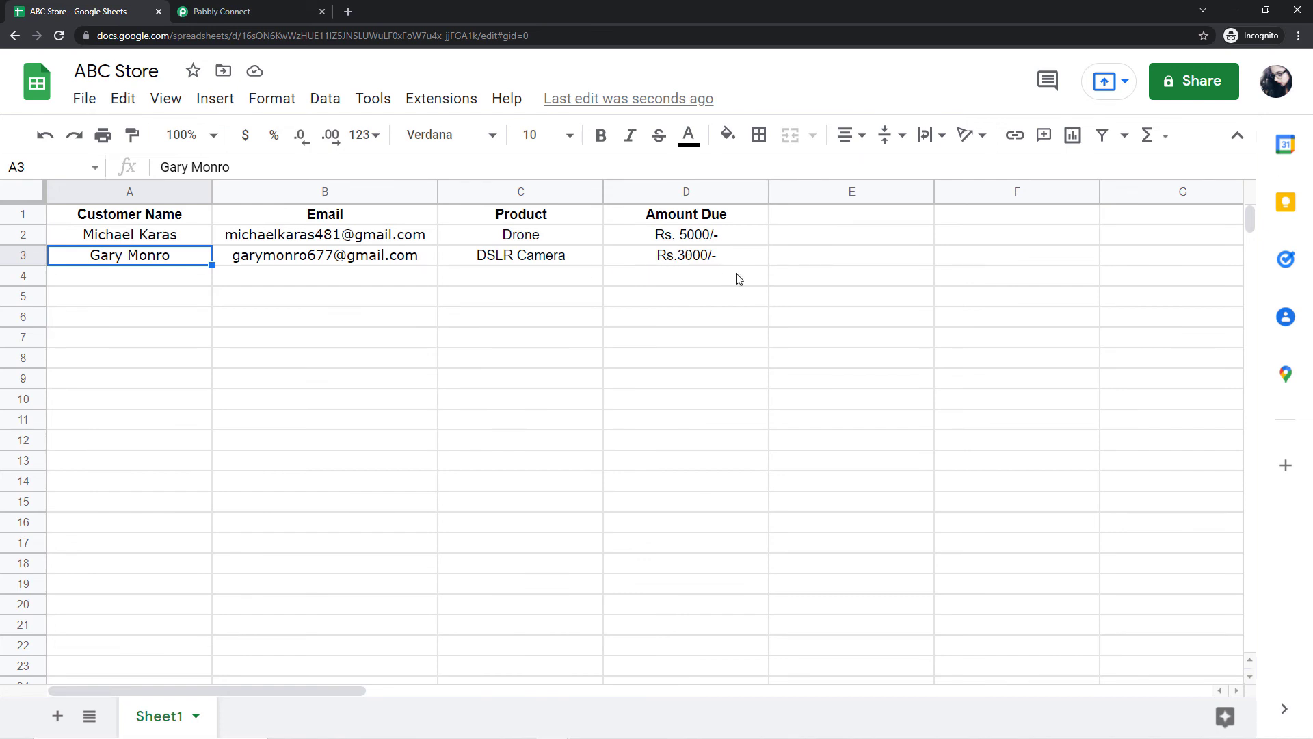
left_click(290, 264)
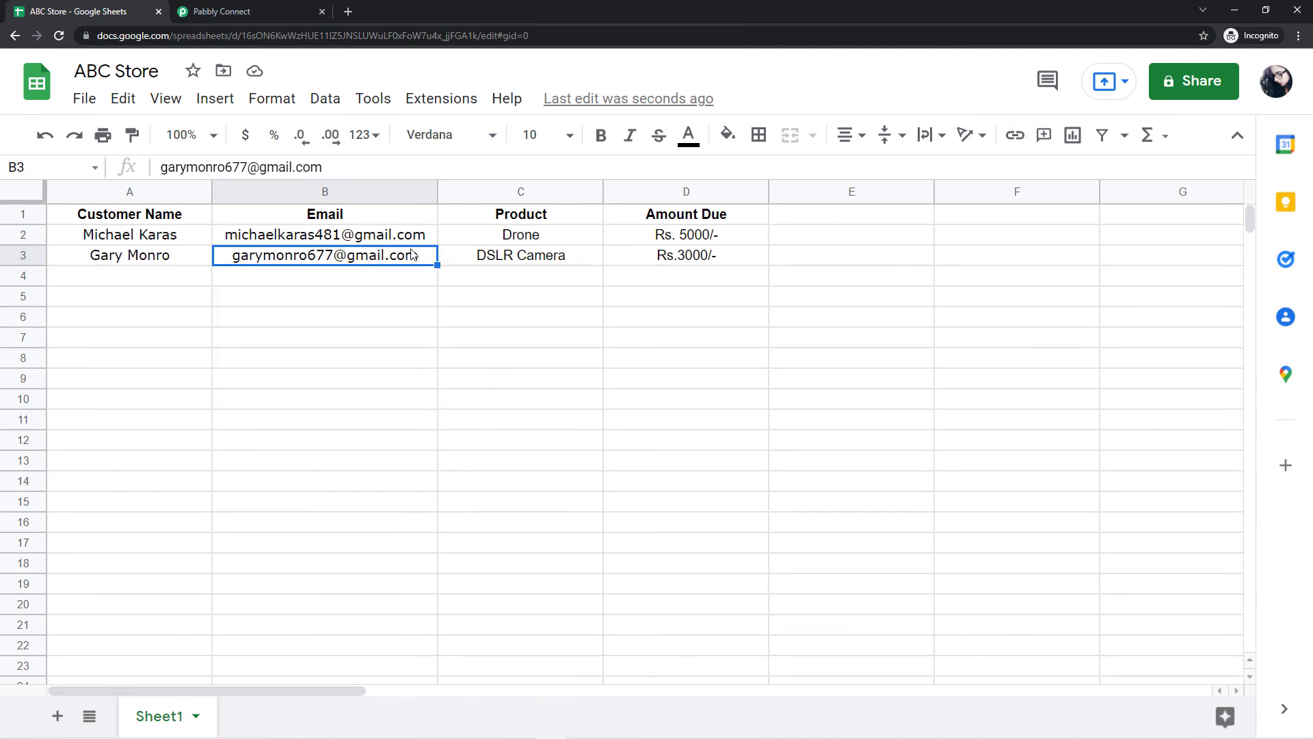
Step: In the other Chrome window, switch to the second customer's Google account and open Gmail
key("alt+Tab")
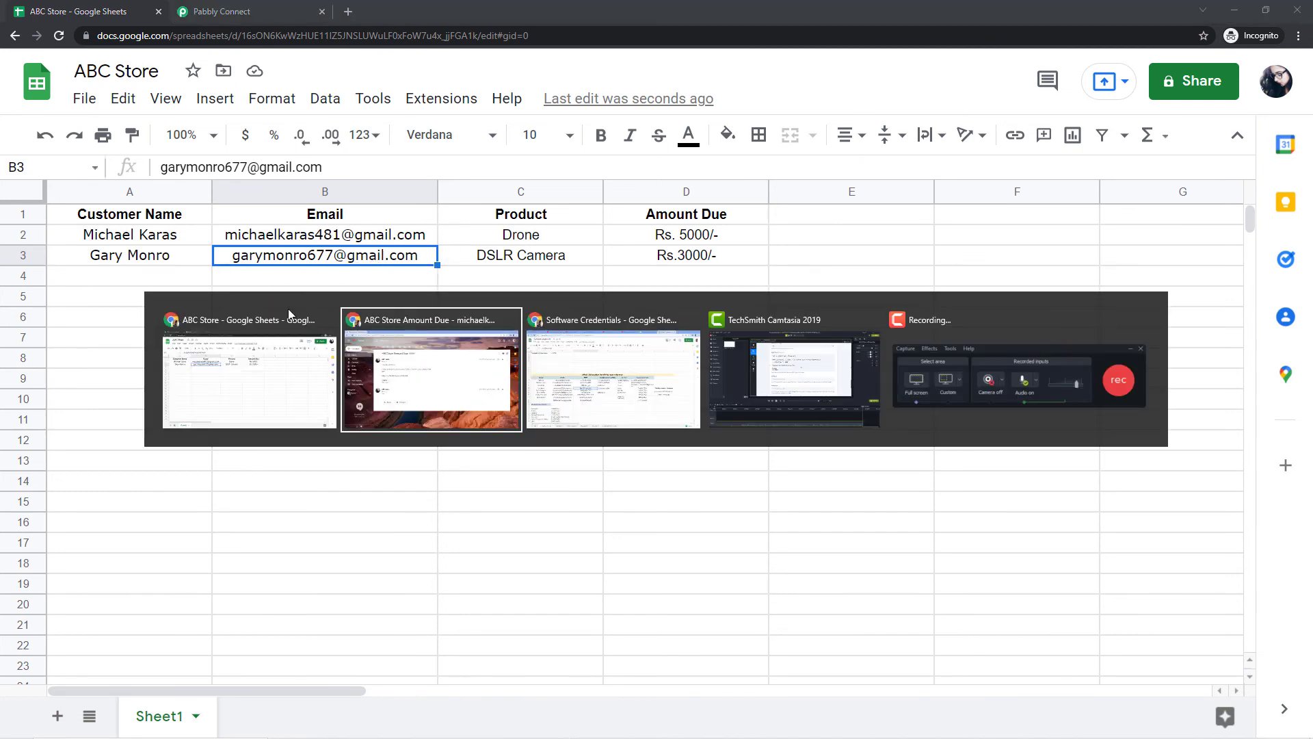
left_click(183, 12)
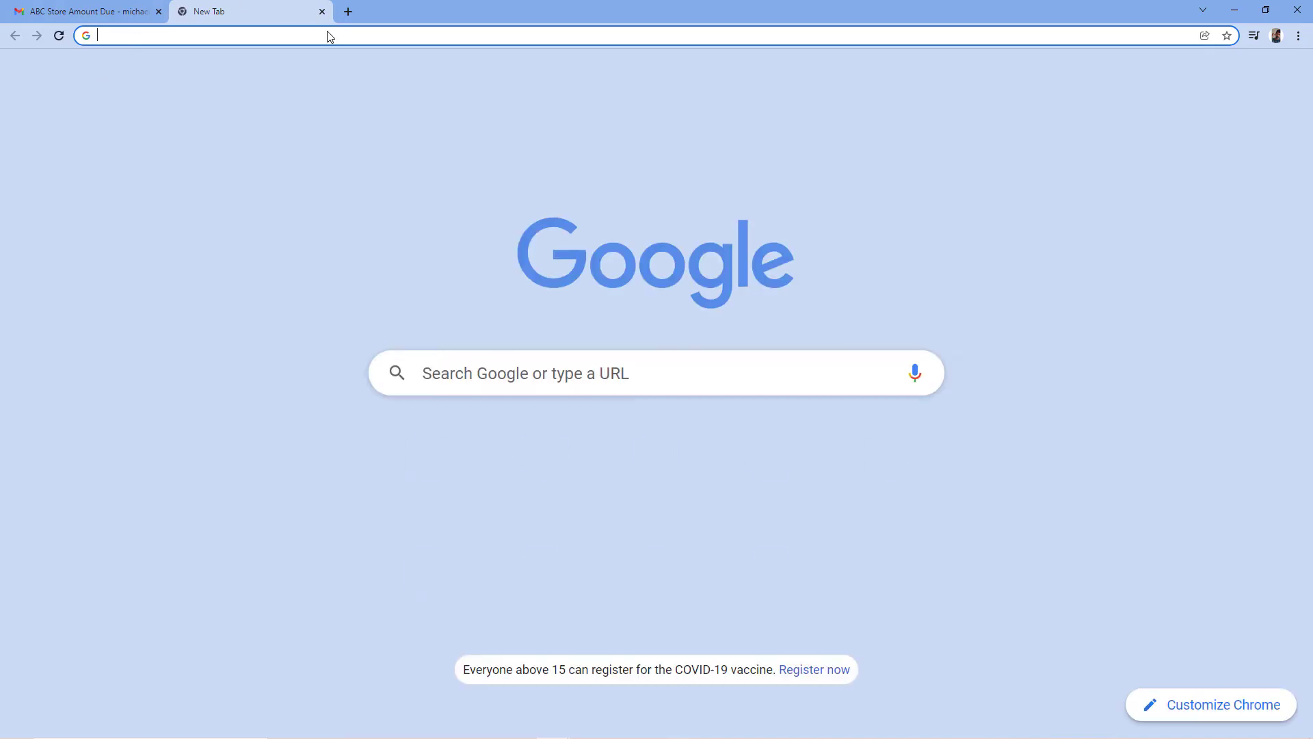
left_click(1278, 81)
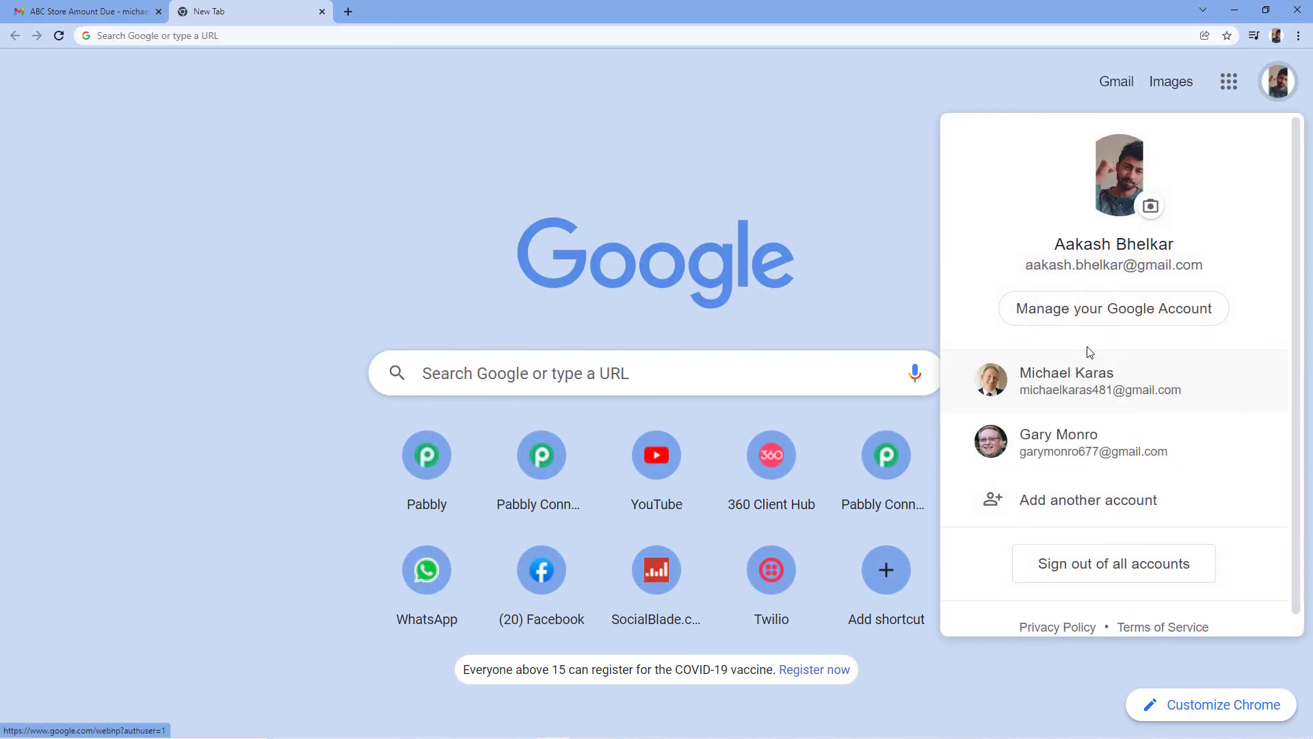
left_click(1053, 446)
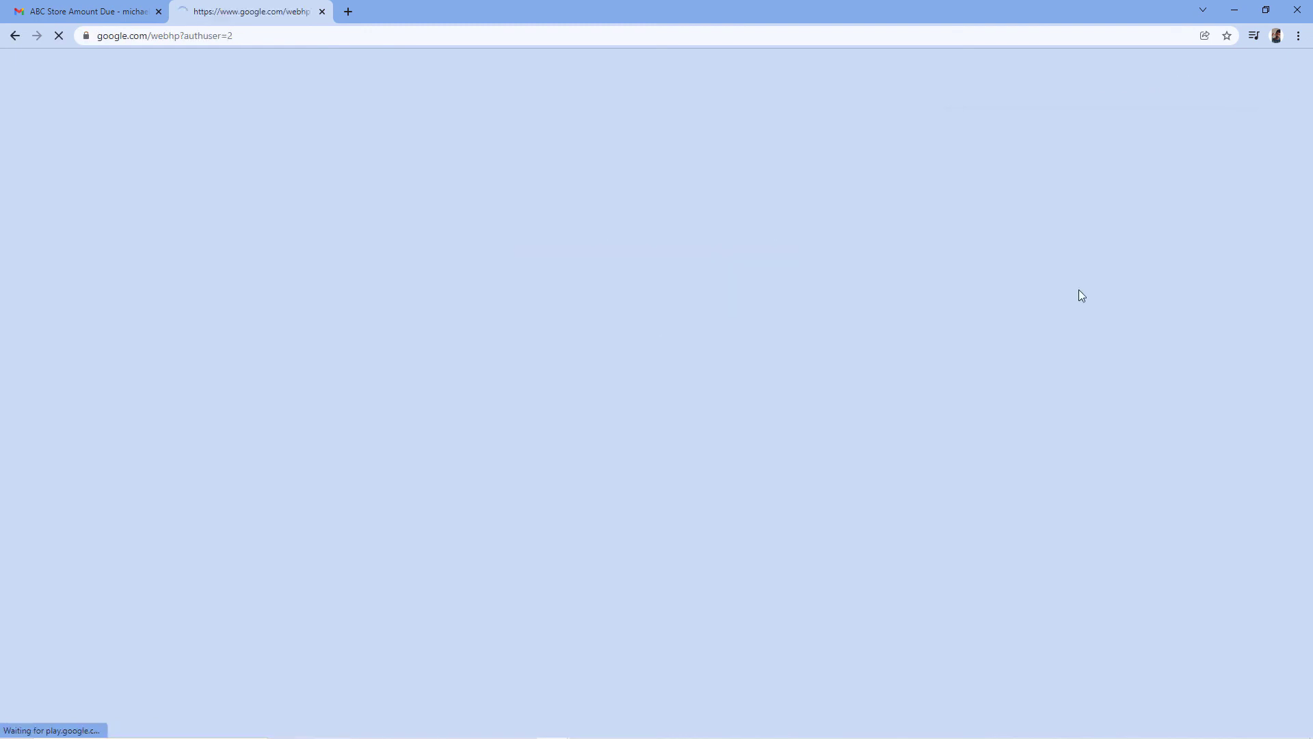
left_click(1112, 79)
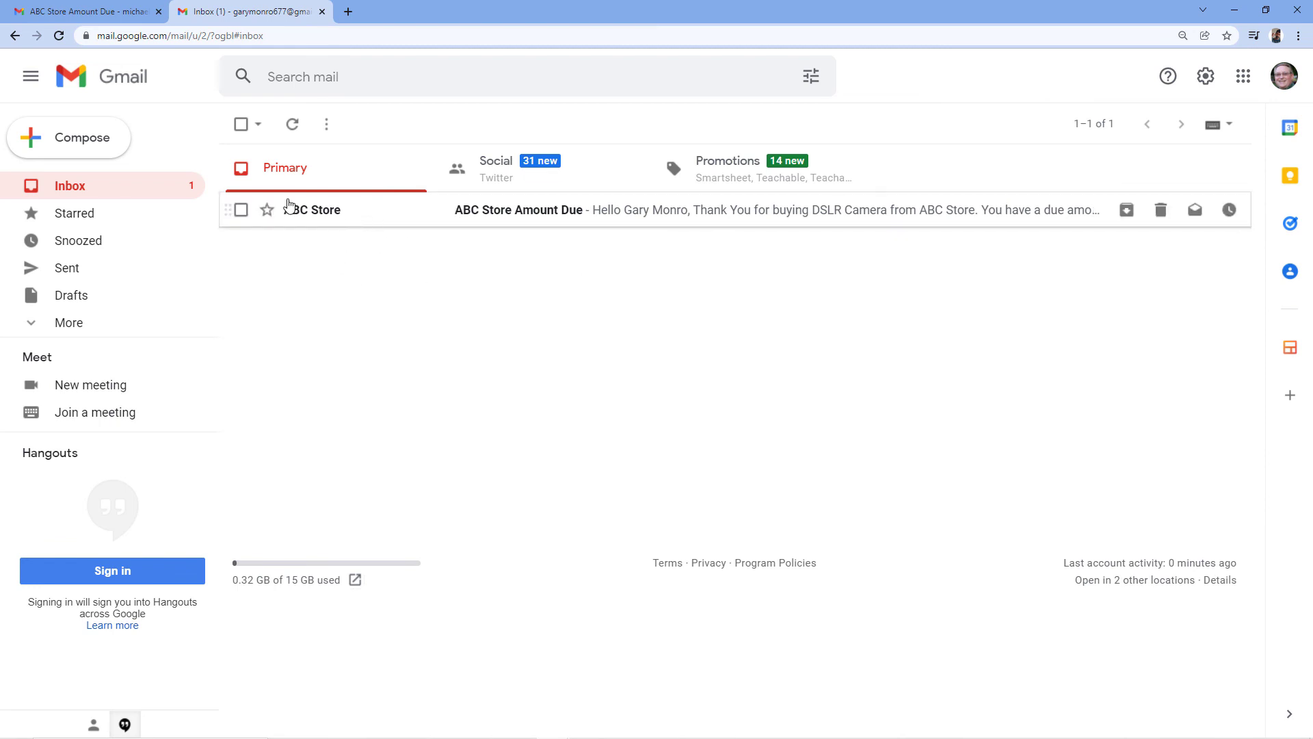
Step: Open the ABC Store Amount Due email and verify the customer name, DSLR Camera and Rs.3000/-
left_click(551, 211)
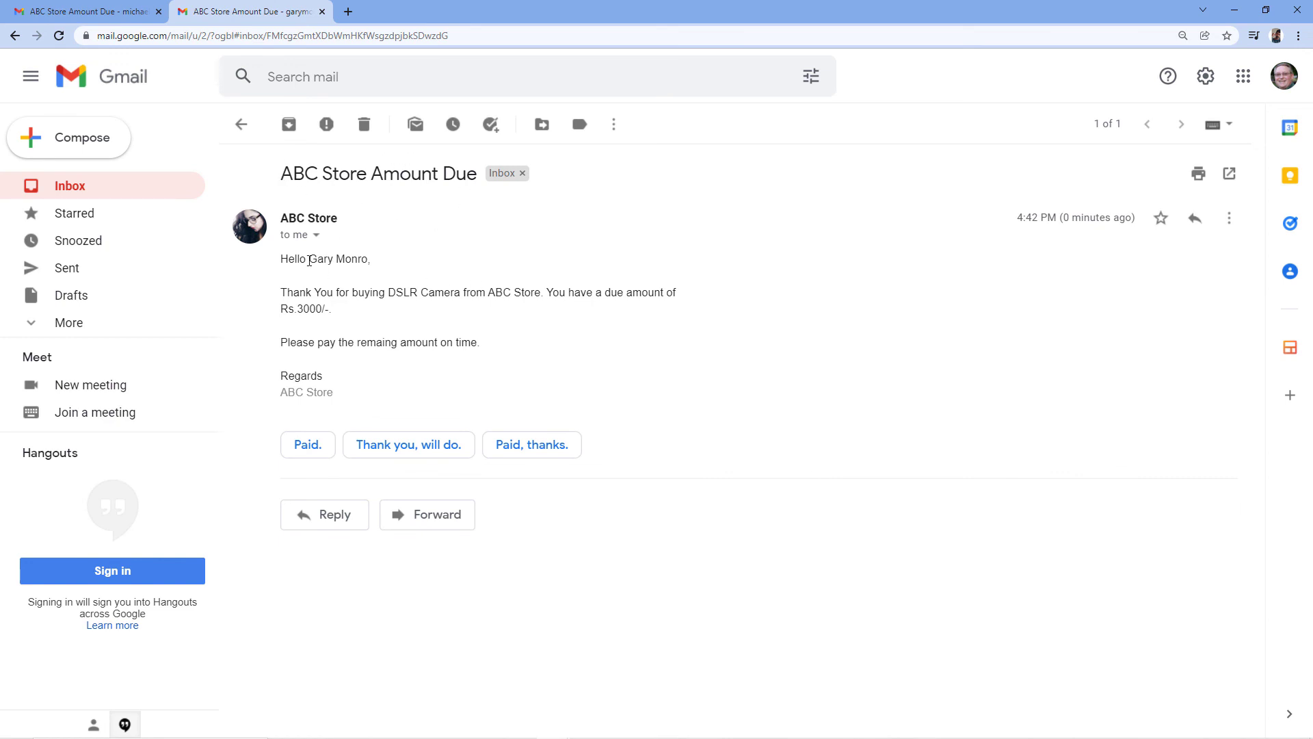
left_click_drag(309, 260, 357, 262)
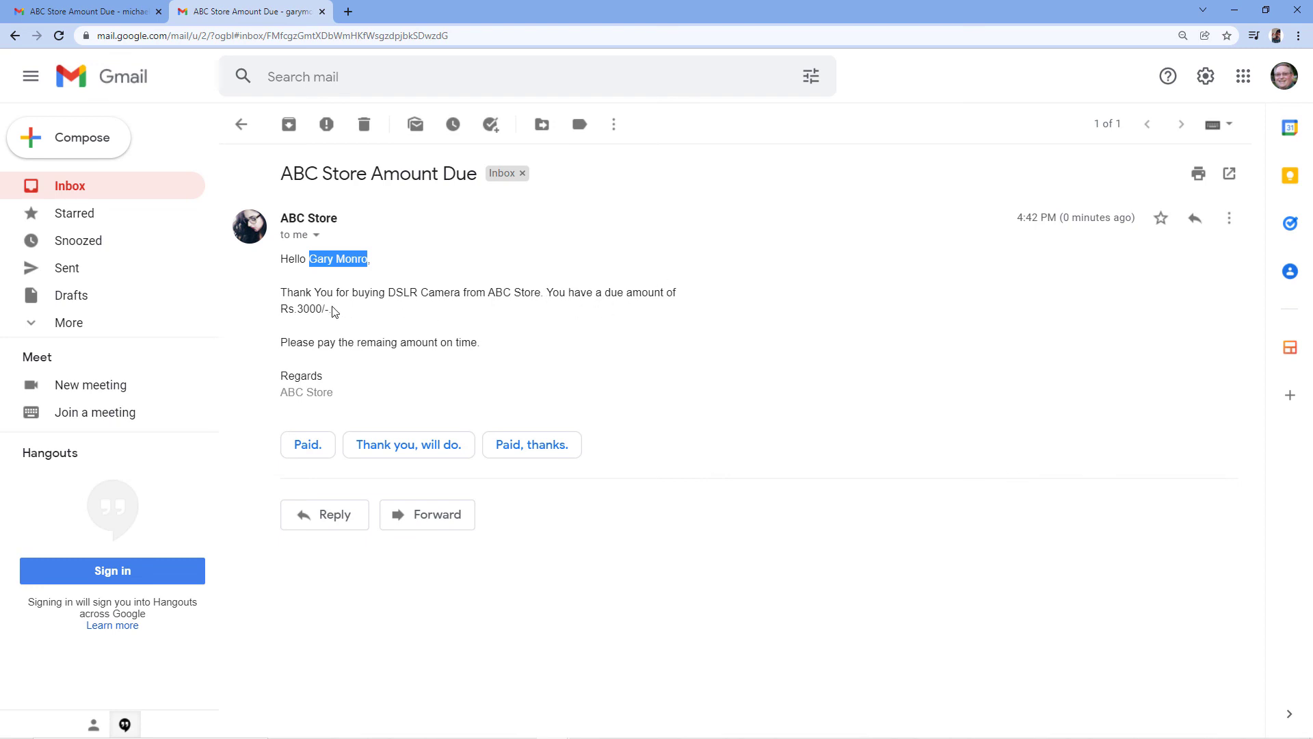
left_click_drag(388, 293, 470, 301)
left_click_drag(342, 311, 281, 311)
left_click(366, 323)
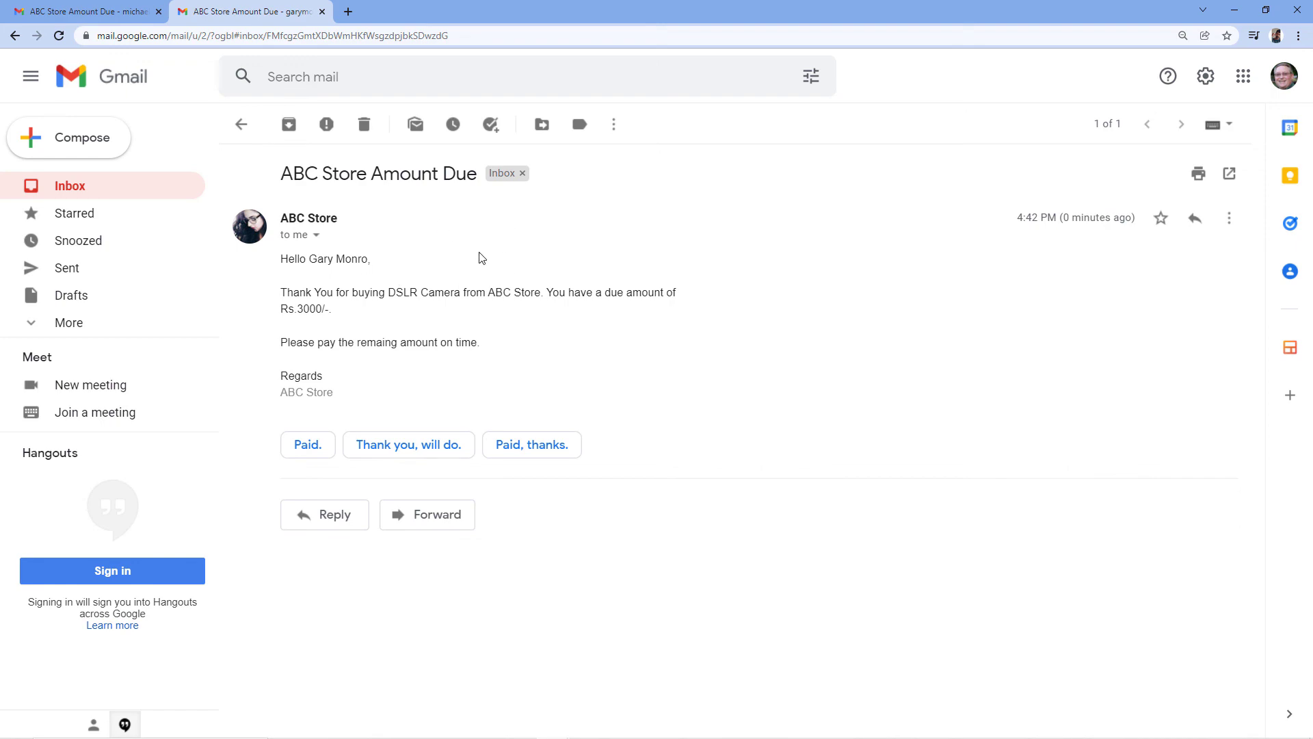
key("alt+Tab")
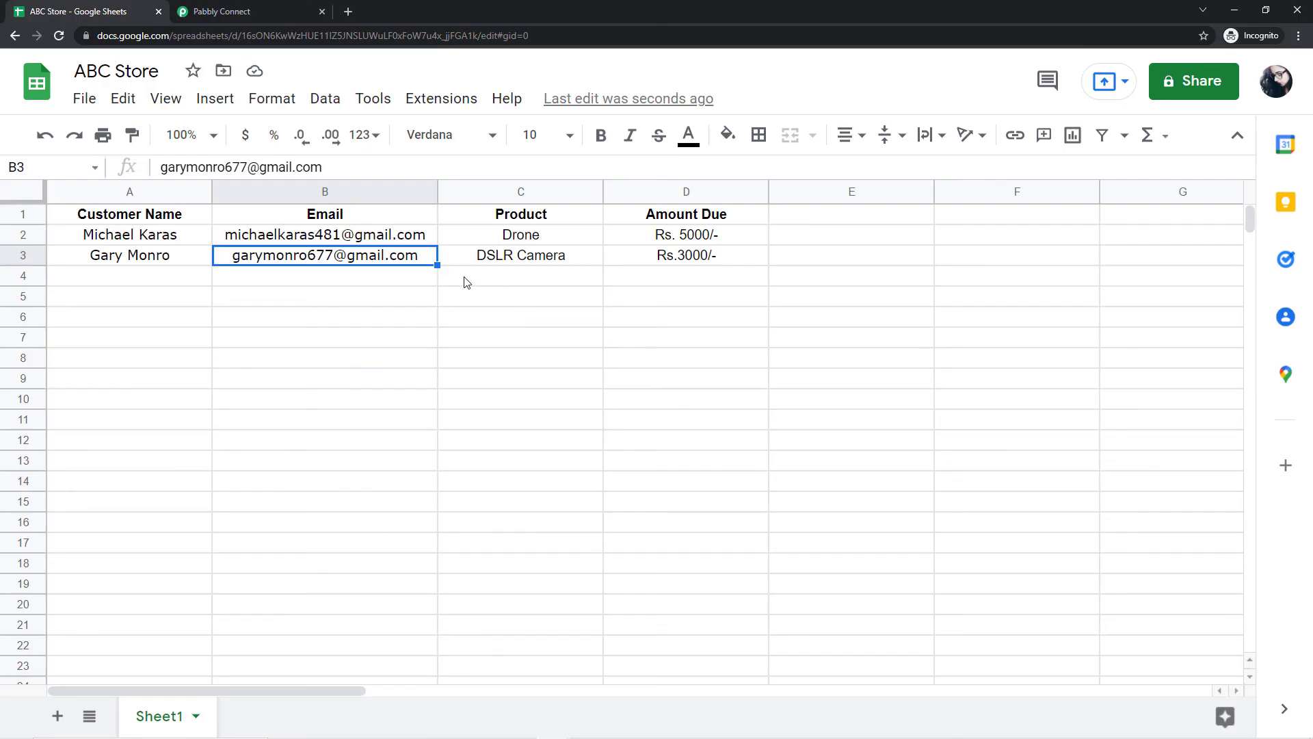
Step: Select cell A3 to review the new customer's name in row 3
left_click(92, 260)
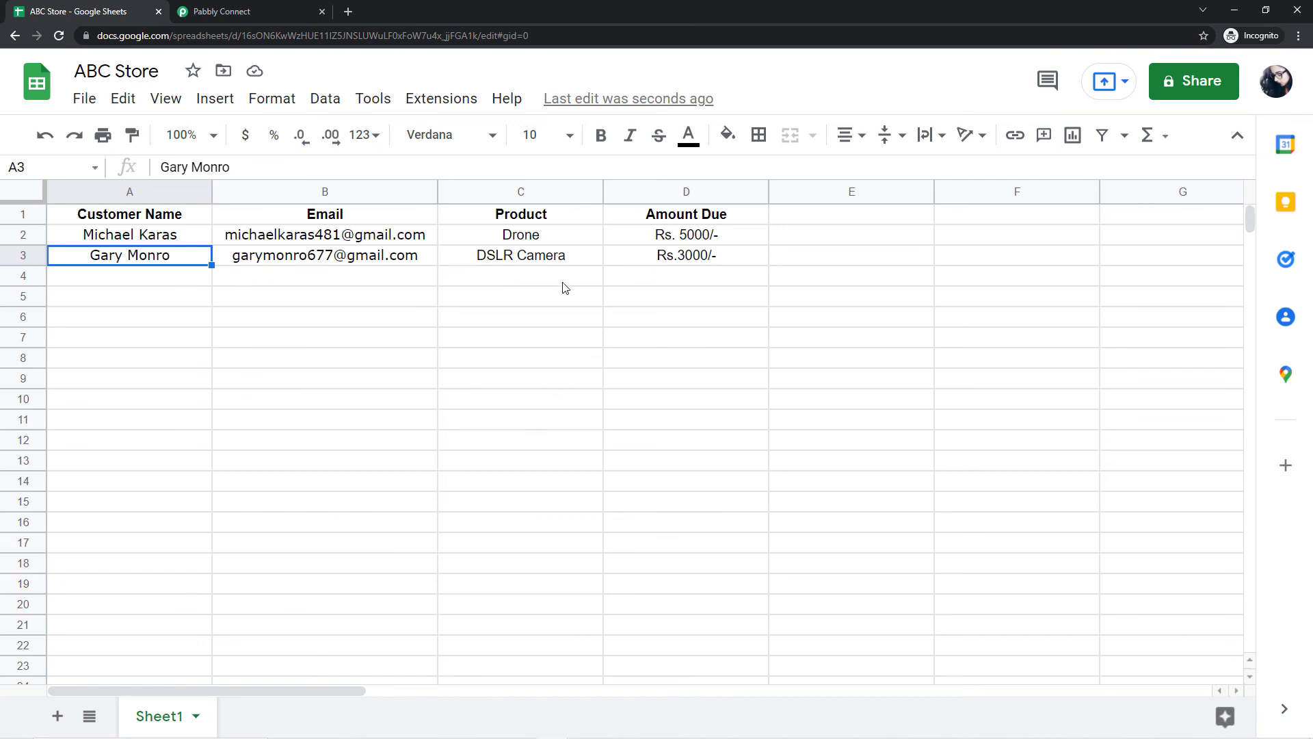
Step: Back in Pabbly Connect, scroll to the top and collapse the Google Sheets trigger step
left_click(243, 8)
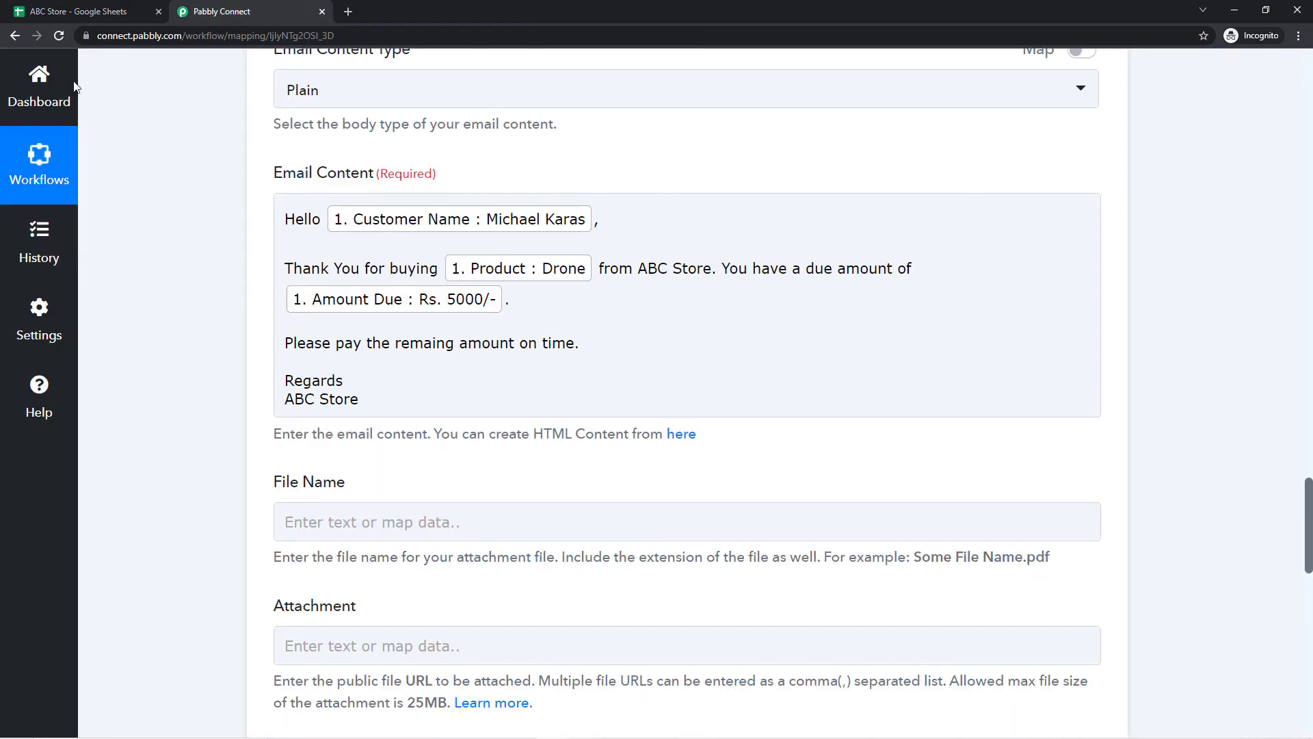
scroll(1190, 364, "up", 20)
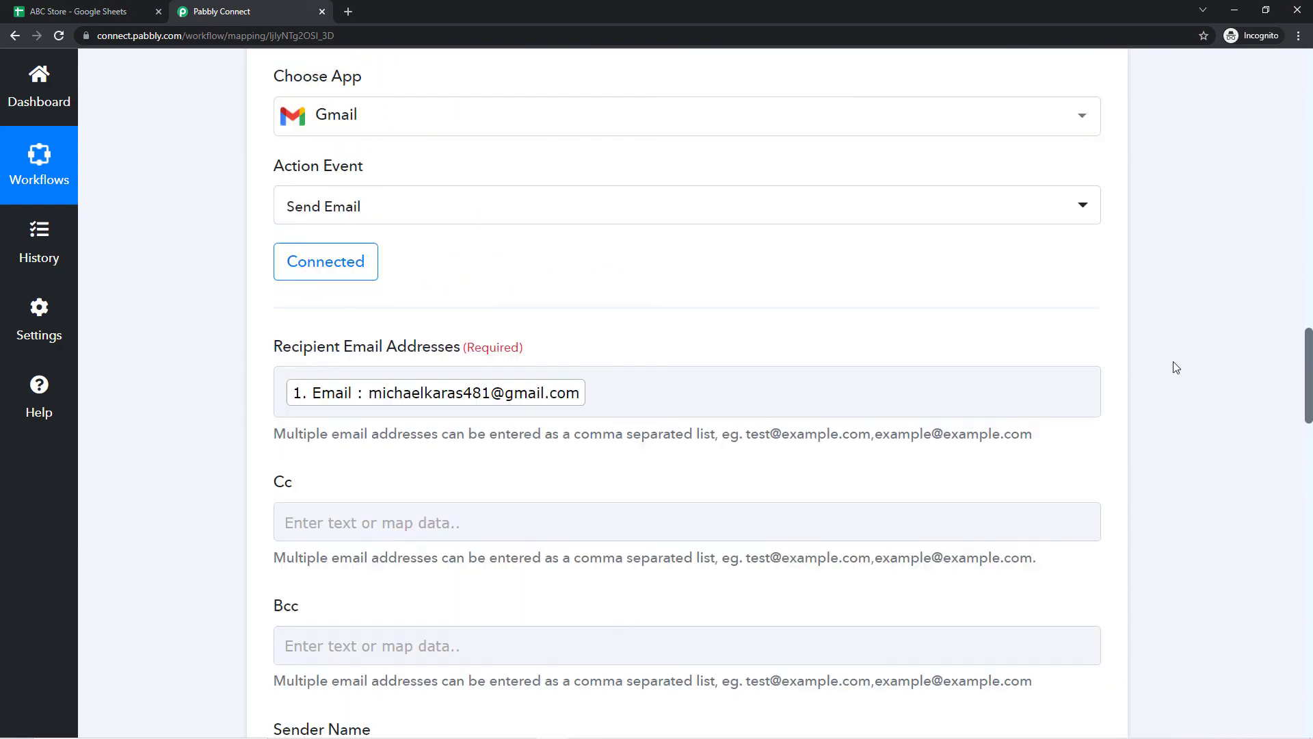
scroll(1163, 367, "up", 20)
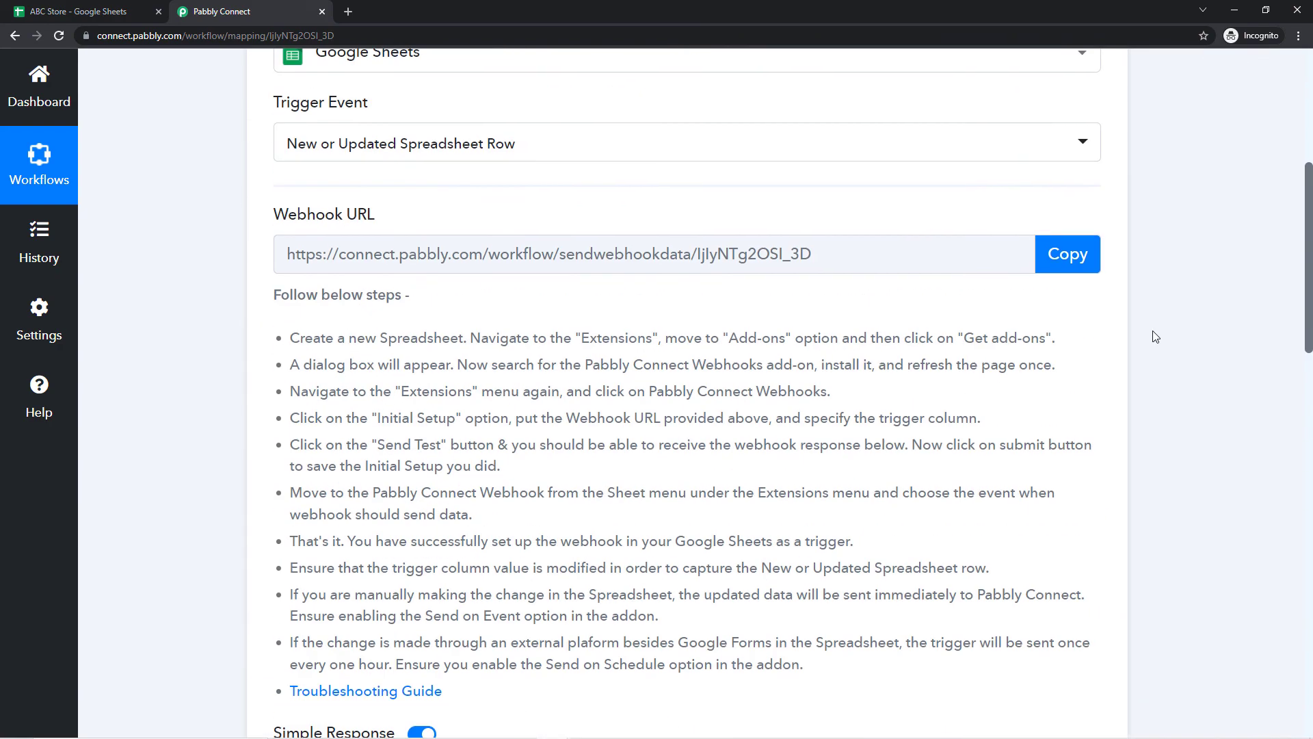
scroll(1155, 336, "up", 2)
left_click(1099, 340)
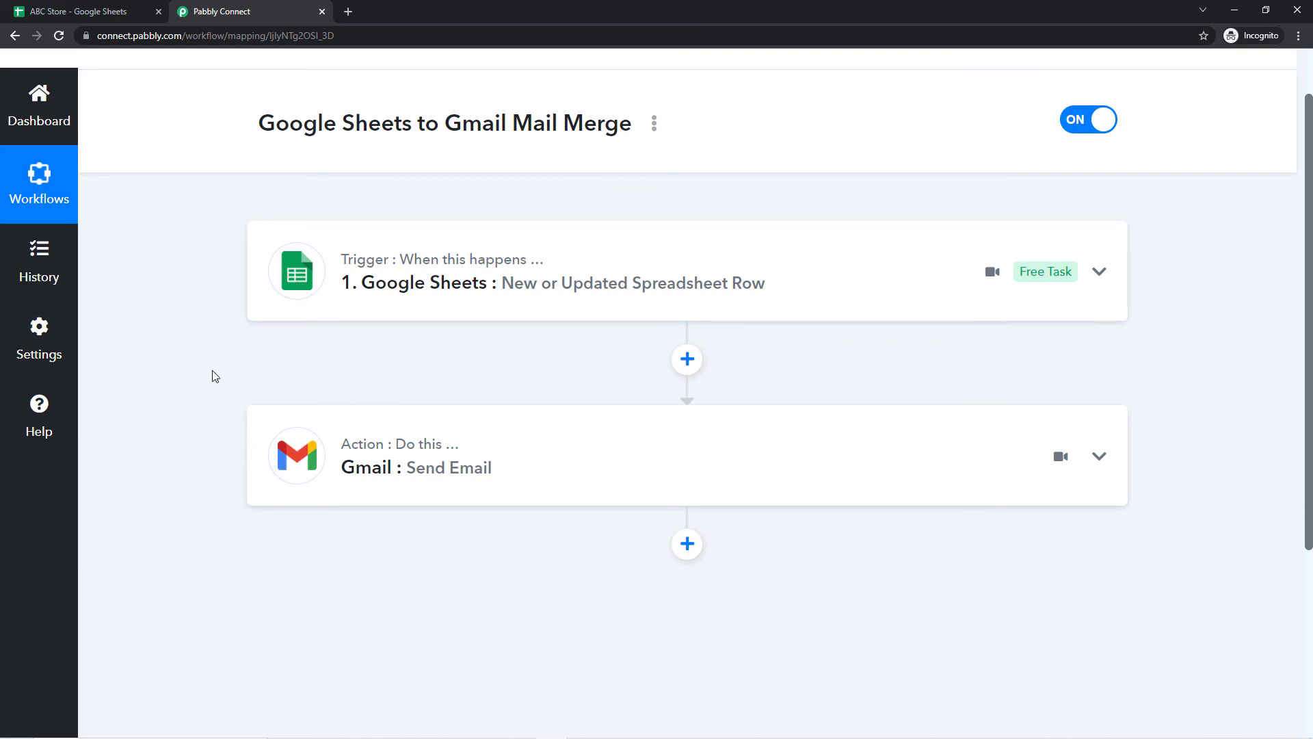
Step: Expand the Gmail Send Email action to review it, then collapse it again
left_click(272, 444)
scroll(191, 411, "down", 13)
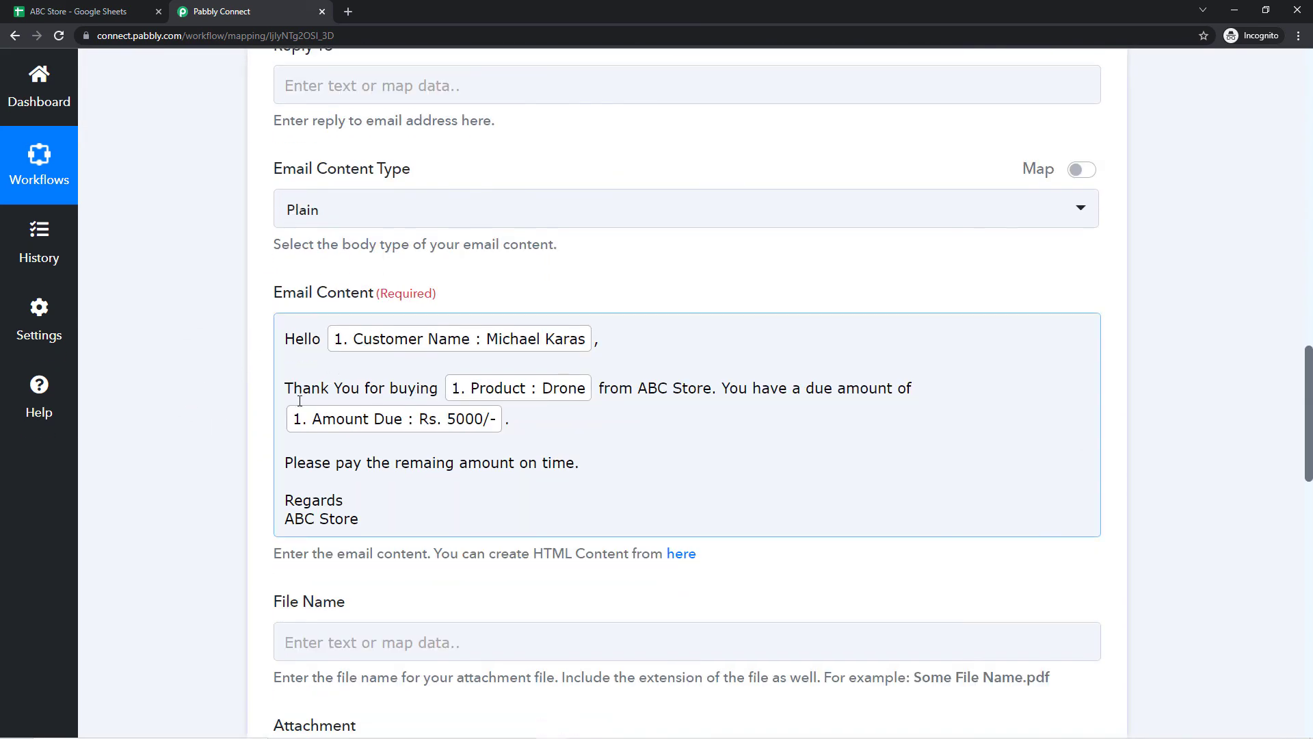
scroll(209, 309, "up", 12)
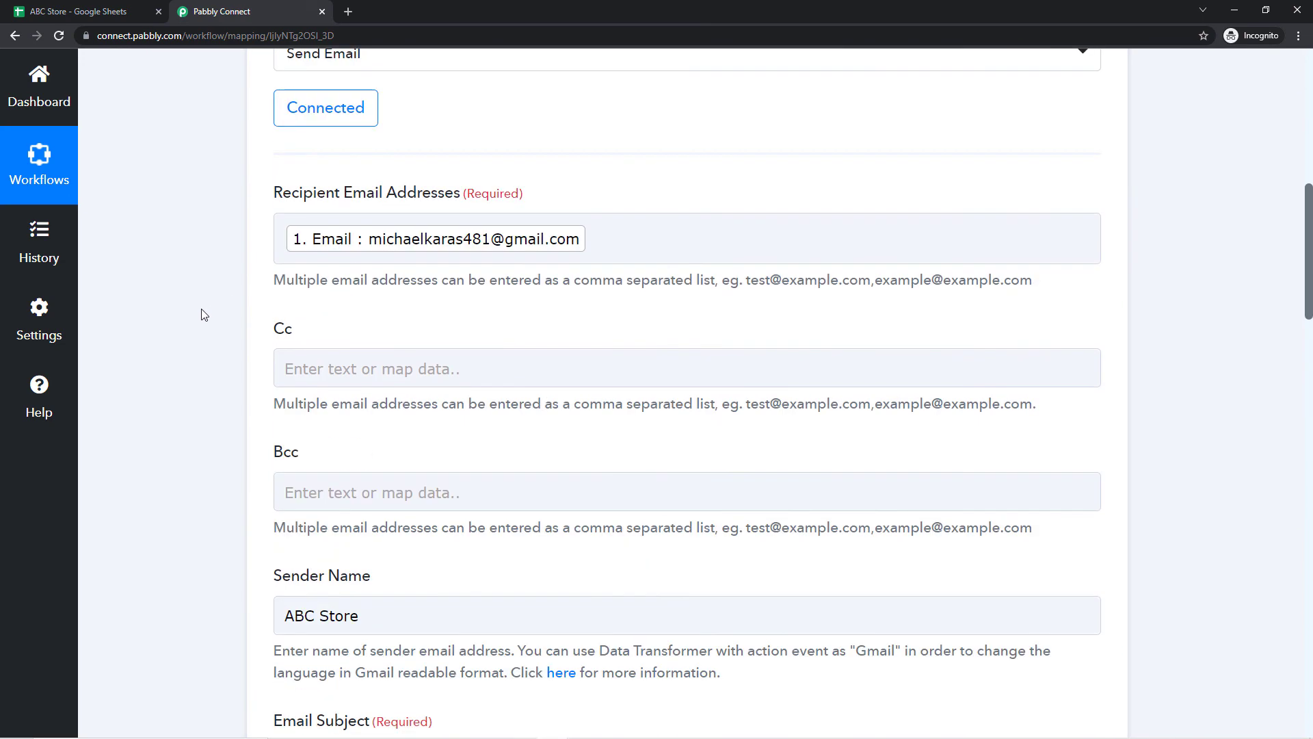
scroll(203, 314, "up", 6)
left_click(499, 325)
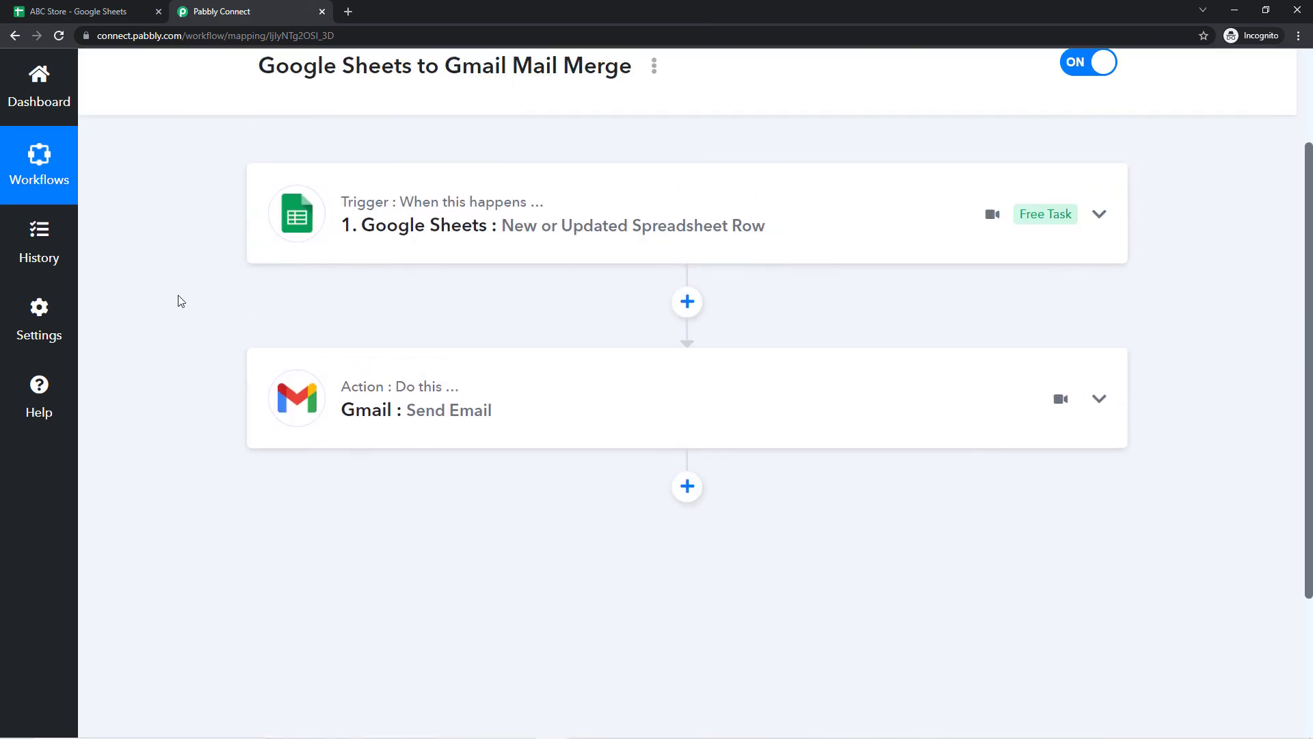
scroll(195, 306, "up", 2)
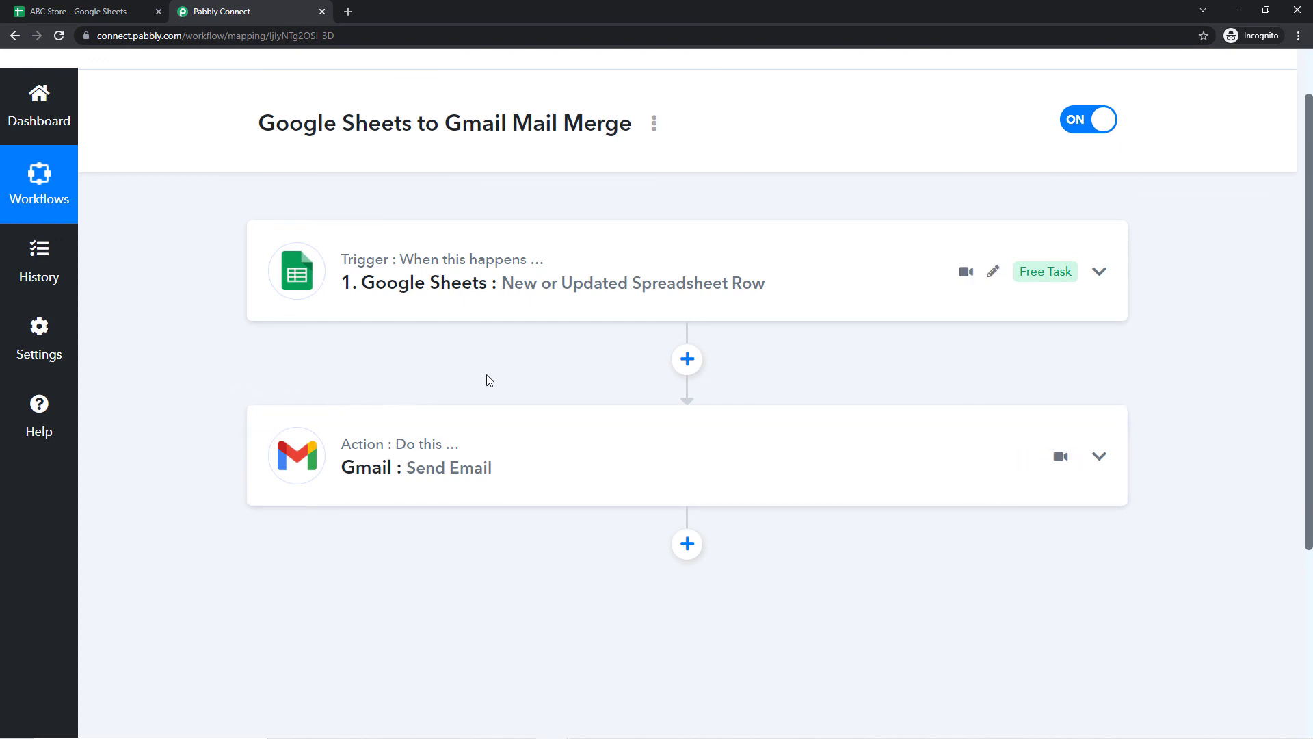
scroll(470, 376, "up", 1)
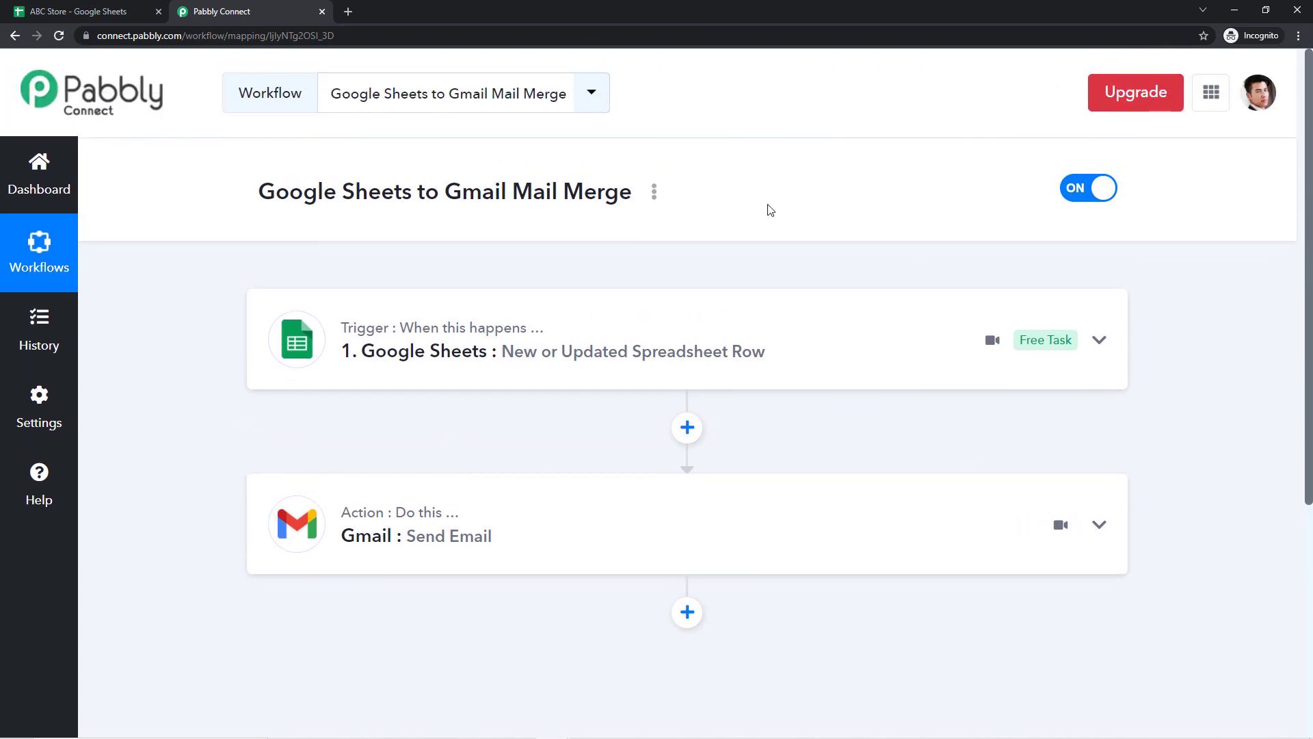